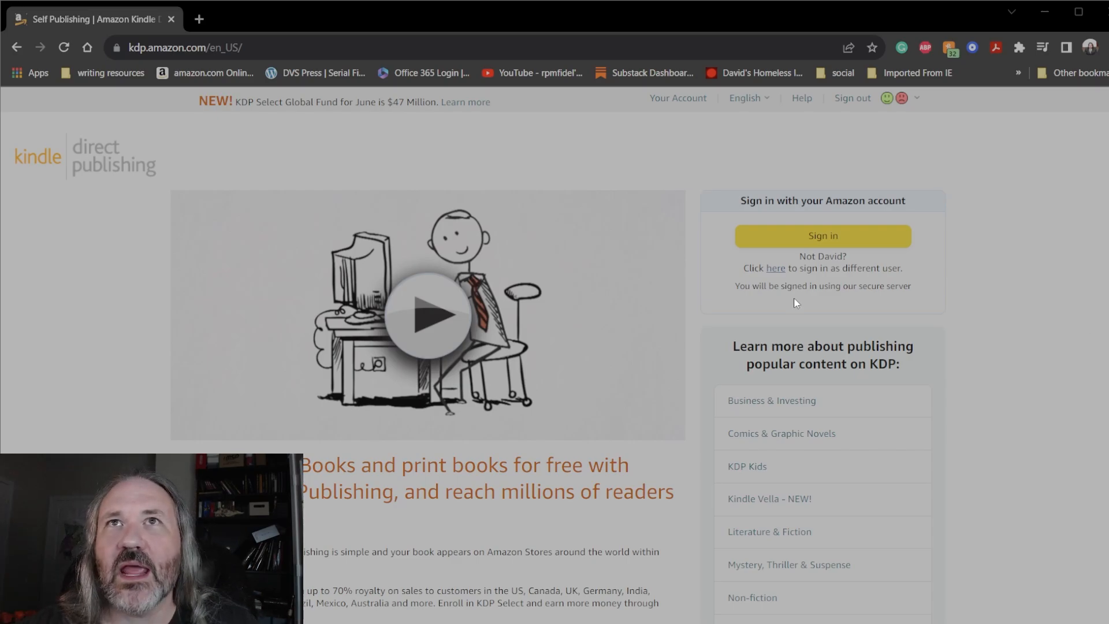
Sign in to Kindle Direct Publishing and check the account notices above the bookshelf
left_click(821, 236)
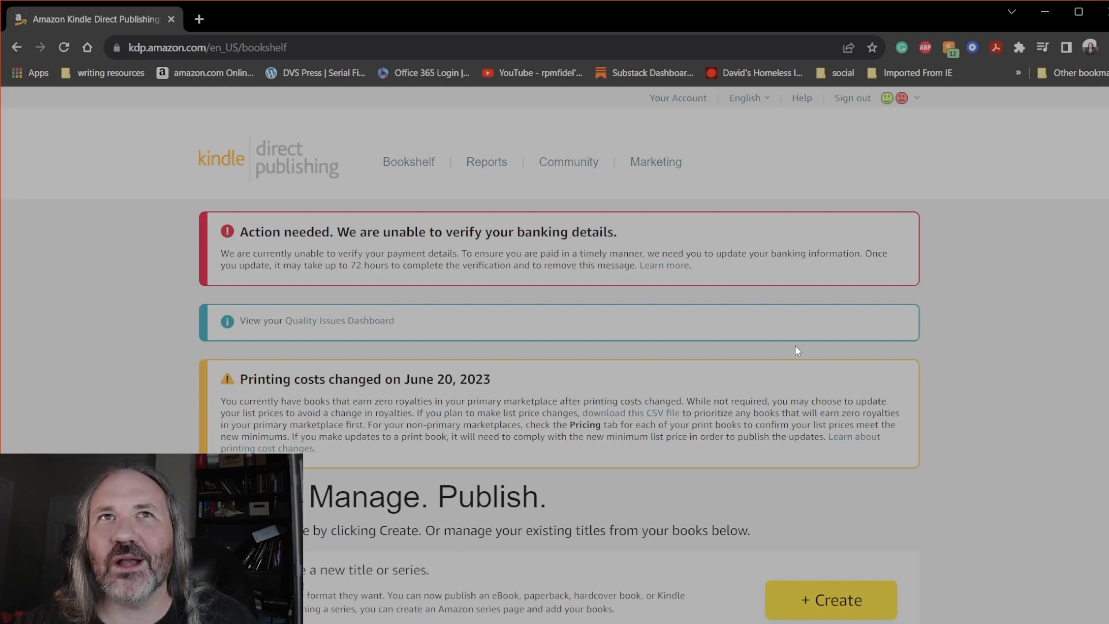
scroll(931, 369, "down", 3)
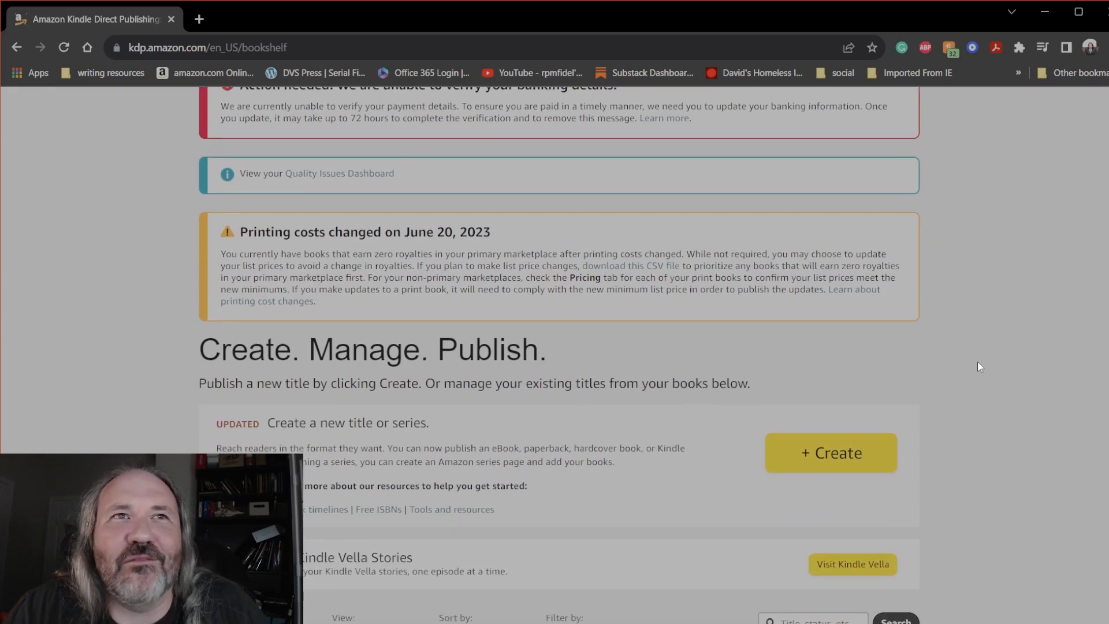
scroll(965, 361, "up", 1)
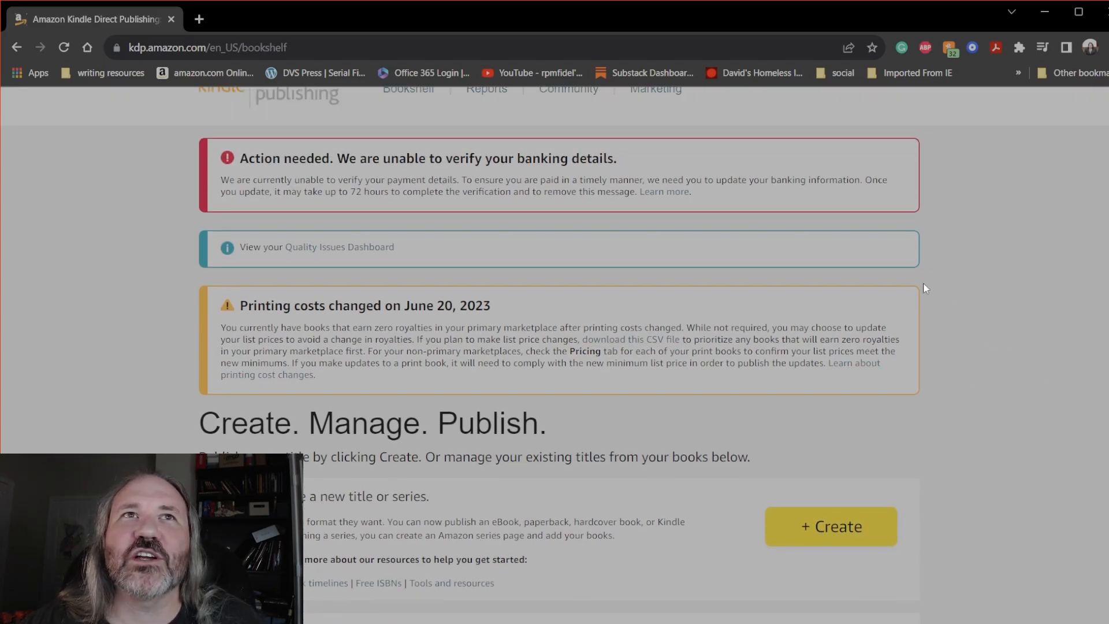
scroll(734, 298, "up", 1)
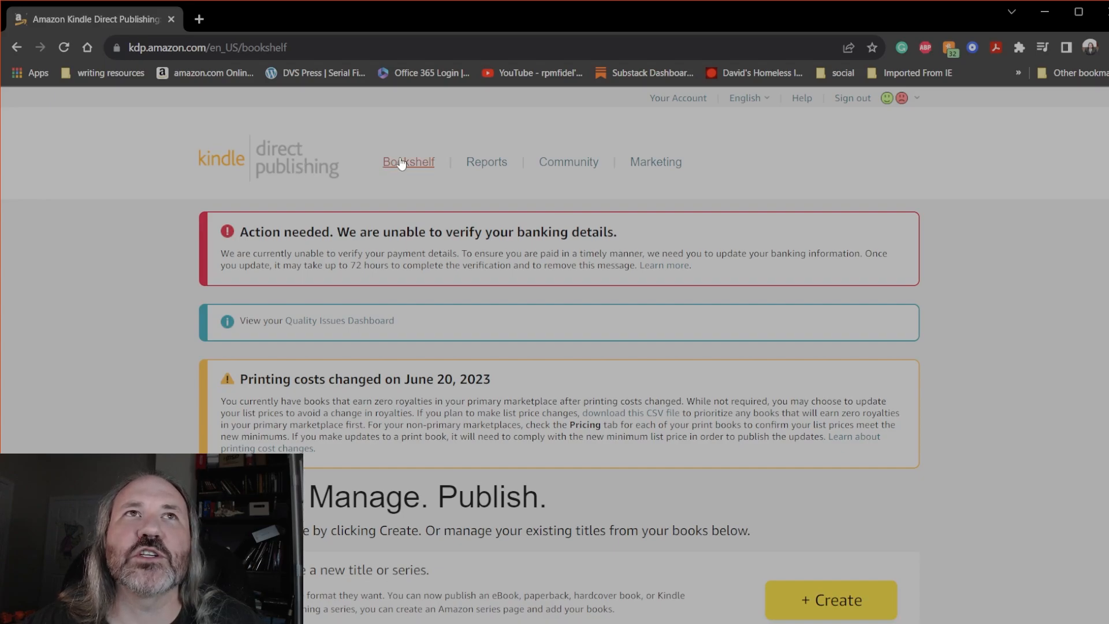
Examine the bookshelf's existing titles with their formats and statuses, and the section for creating a new title or series
scroll(945, 428, "down", 15)
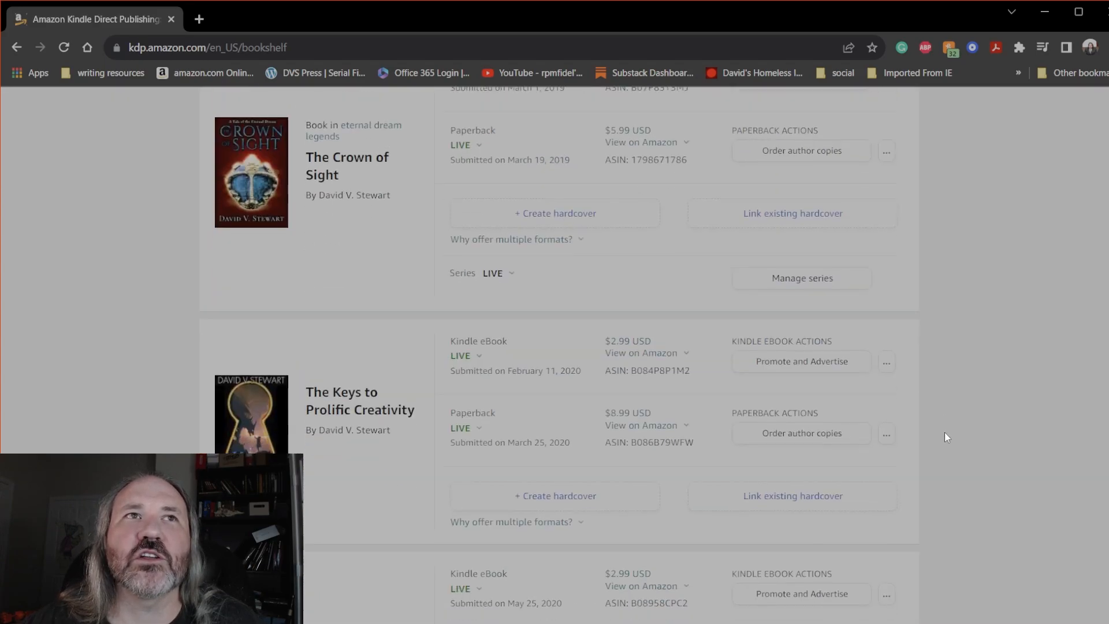
scroll(945, 432, "down", 5)
scroll(945, 432, "up", 20)
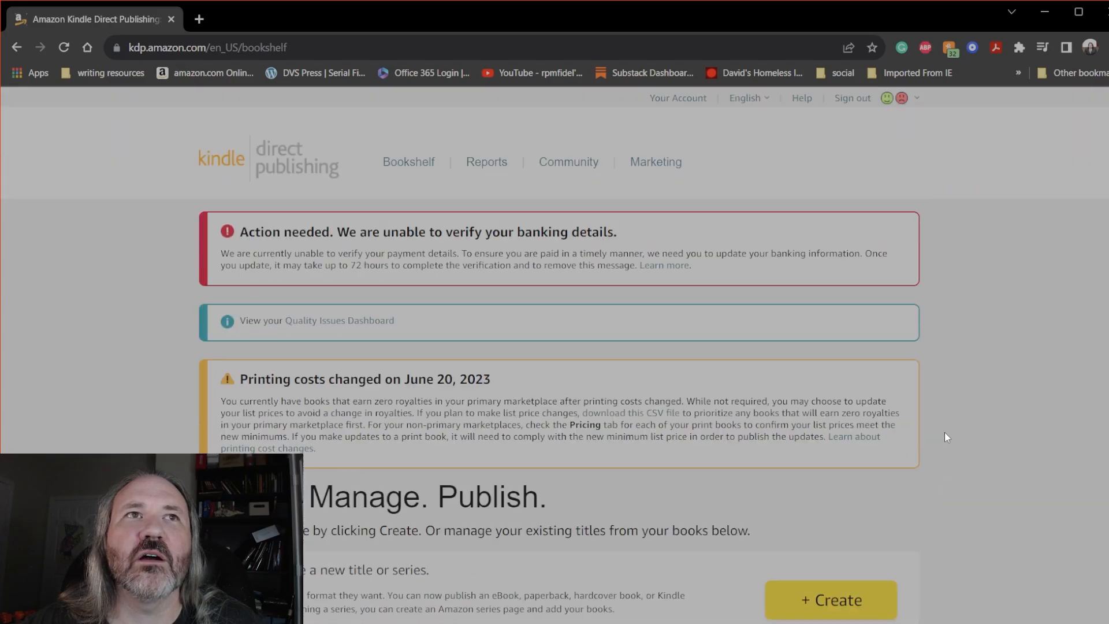
scroll(909, 465, "down", 20)
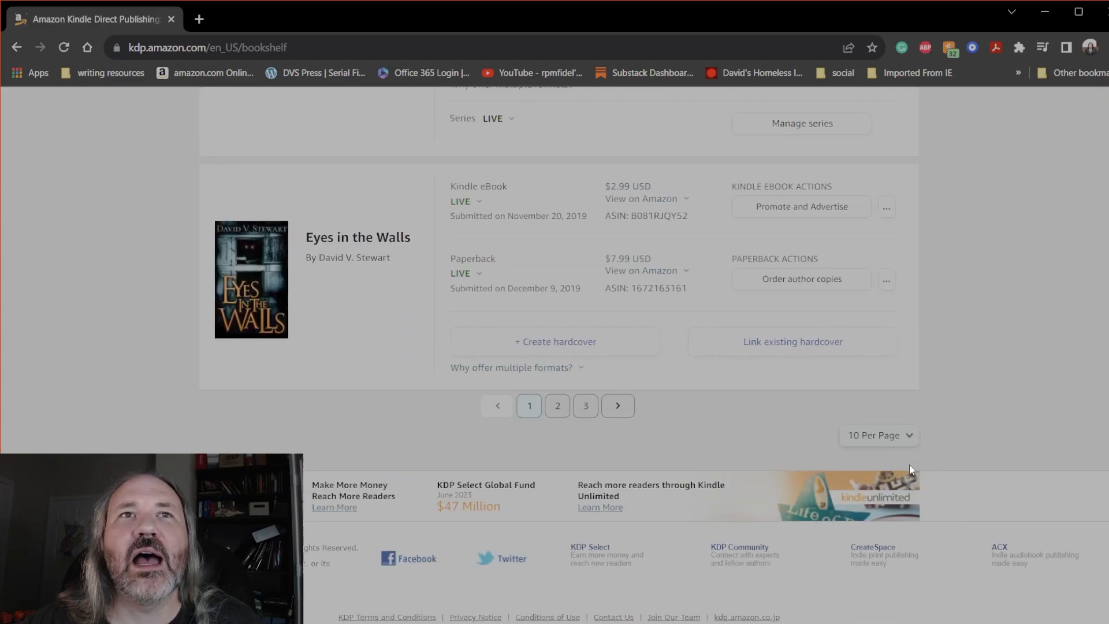
scroll(991, 390, "up", 10)
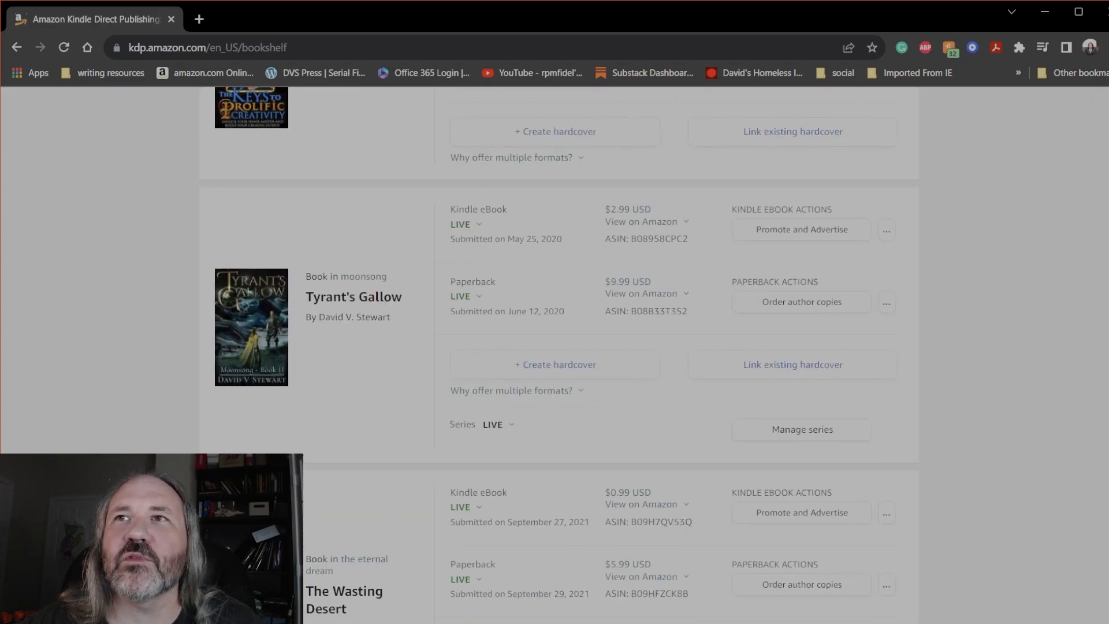
scroll(947, 184, "up", 15)
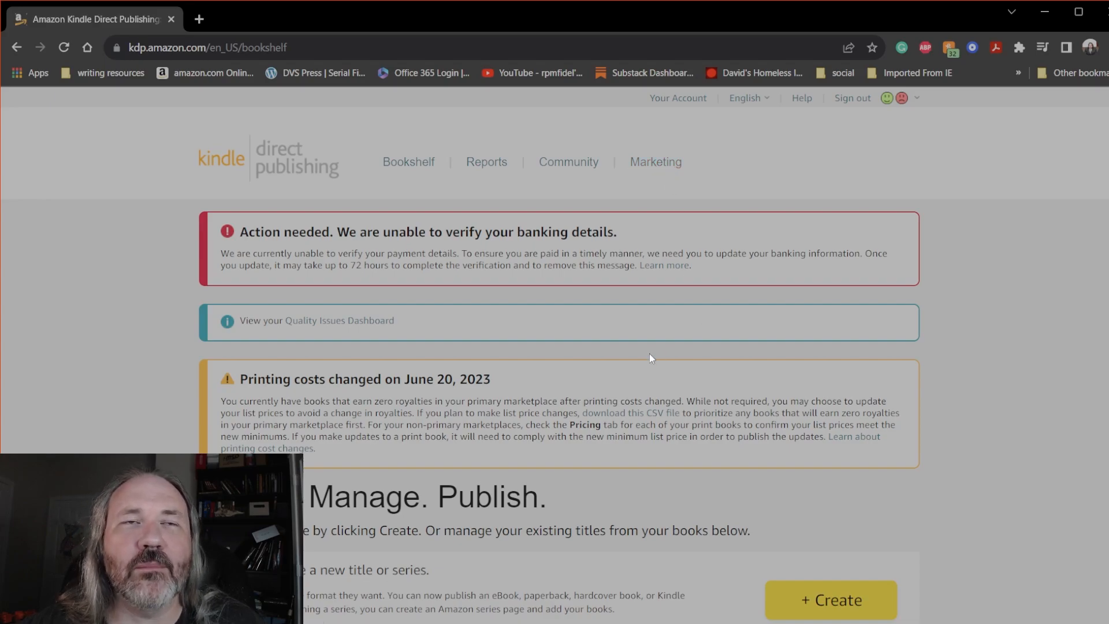
scroll(650, 355, "down", 3)
scroll(636, 372, "up", 3)
scroll(636, 372, "down", 5)
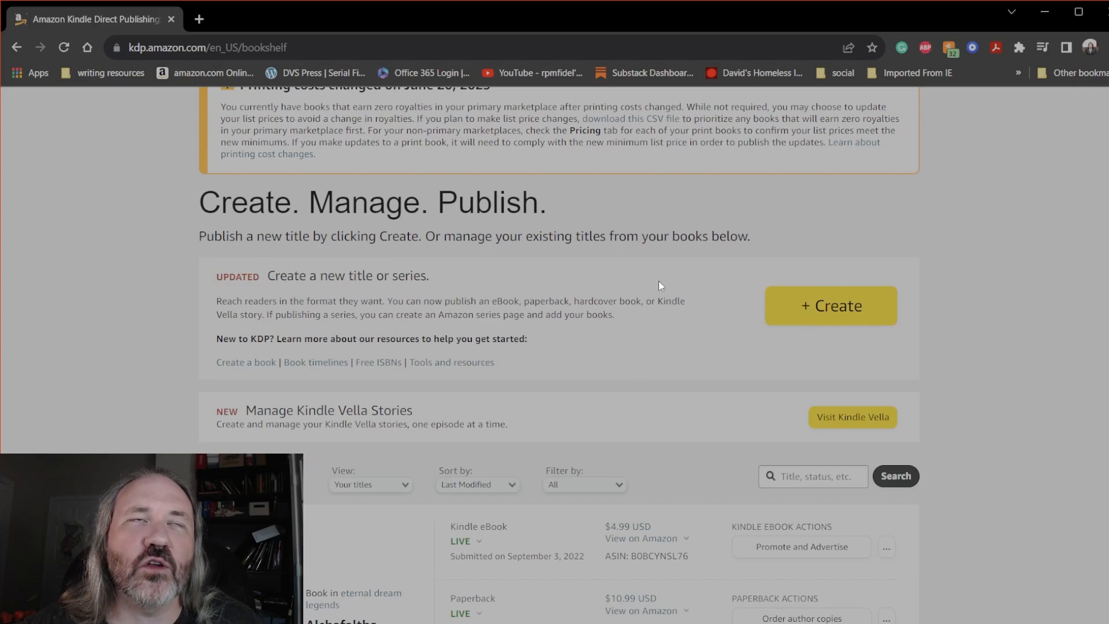
scroll(716, 417, "down", 20)
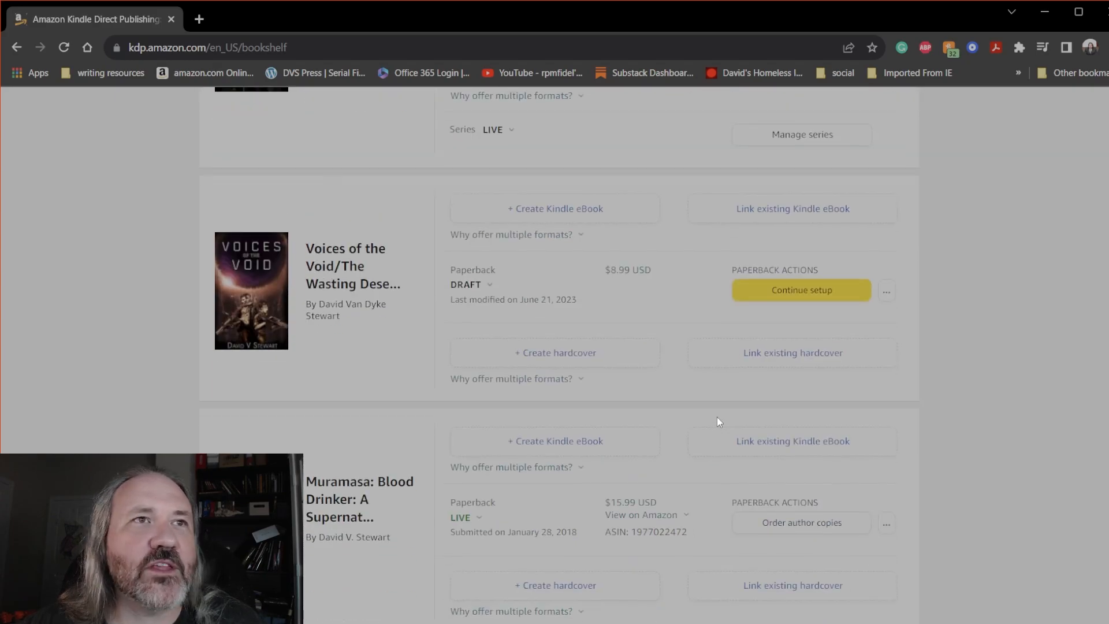
scroll(717, 417, "up", 11)
scroll(717, 417, "up", 9)
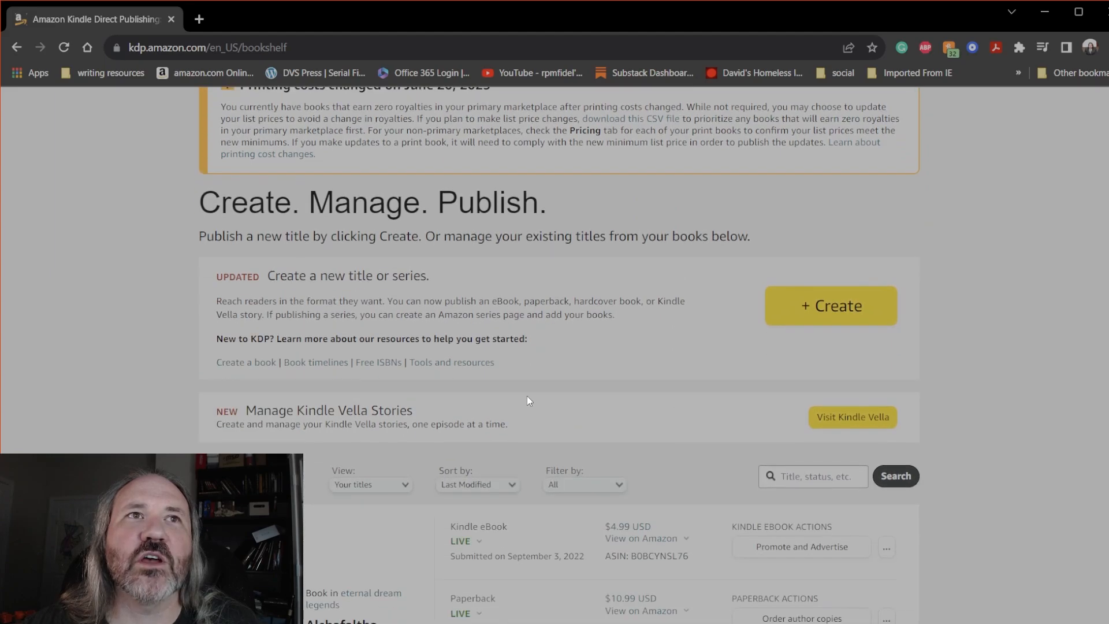
scroll(527, 427, "up", 3)
scroll(695, 457, "down", 3)
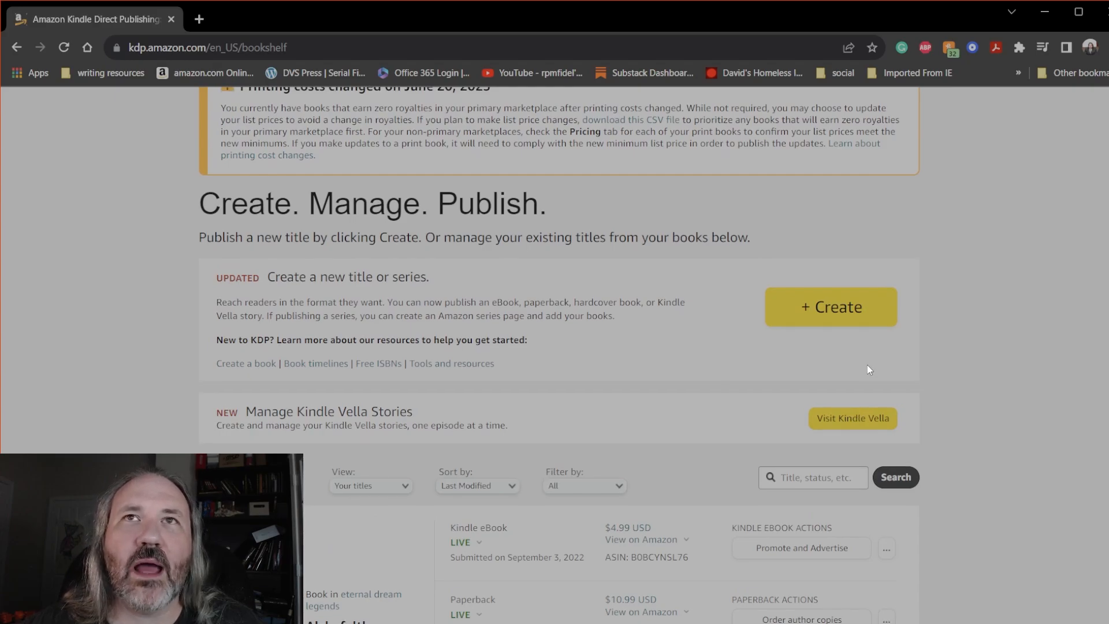
scroll(868, 365, "up", 1)
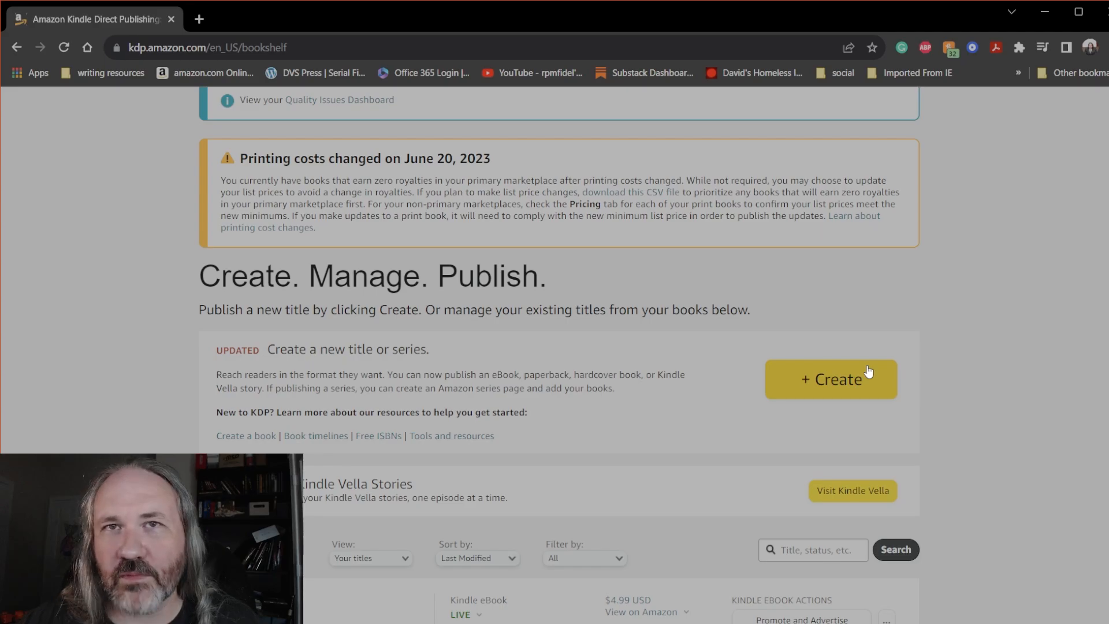
Start creating a new title, review the available formats, and choose the Kindle eBook format
left_click(845, 389)
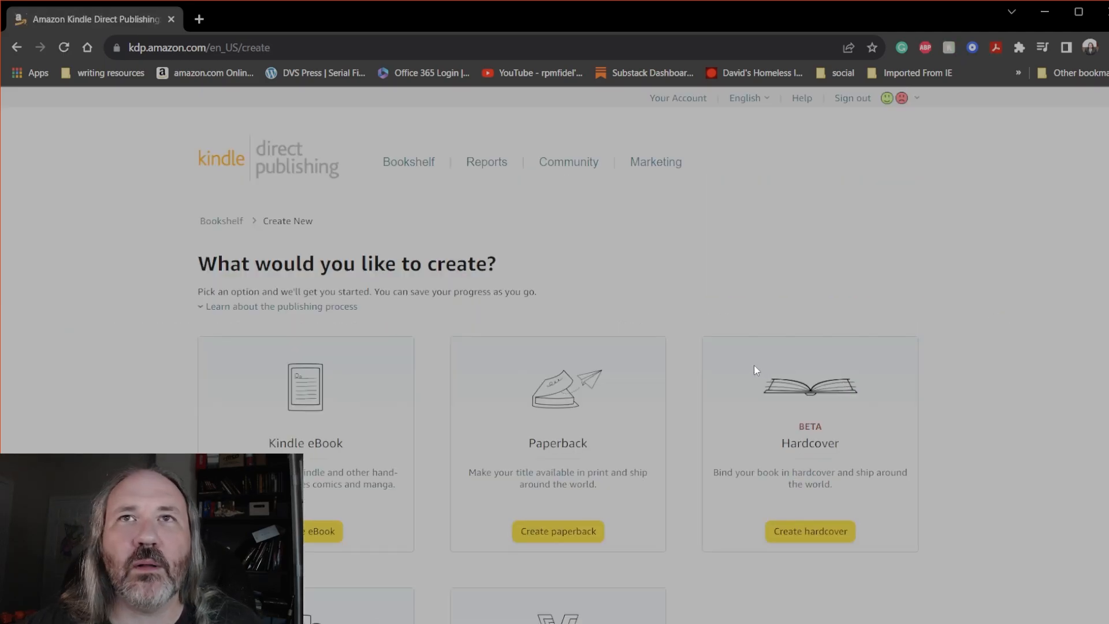
scroll(775, 354, "down", 3)
scroll(293, 385, "down", 1)
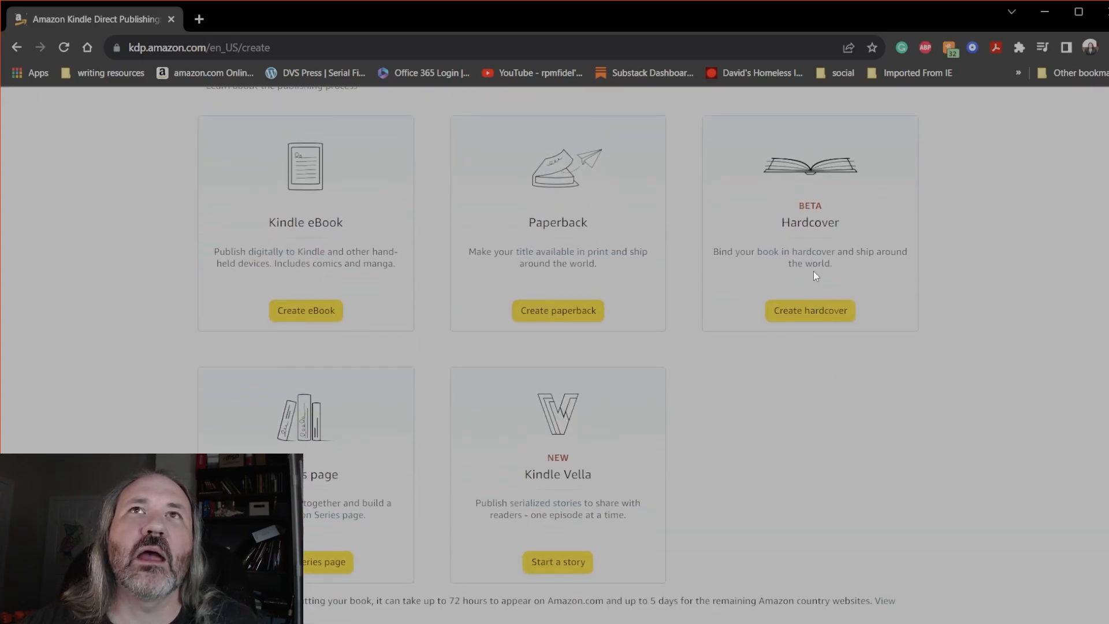
scroll(503, 457, "down", 1)
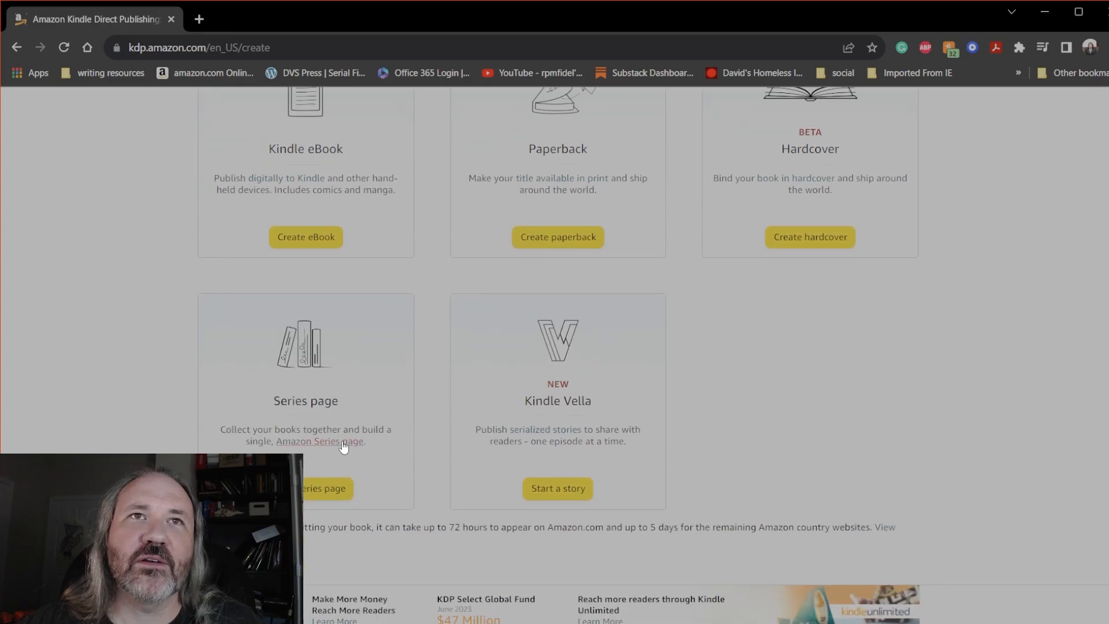
scroll(693, 476, "up", 3)
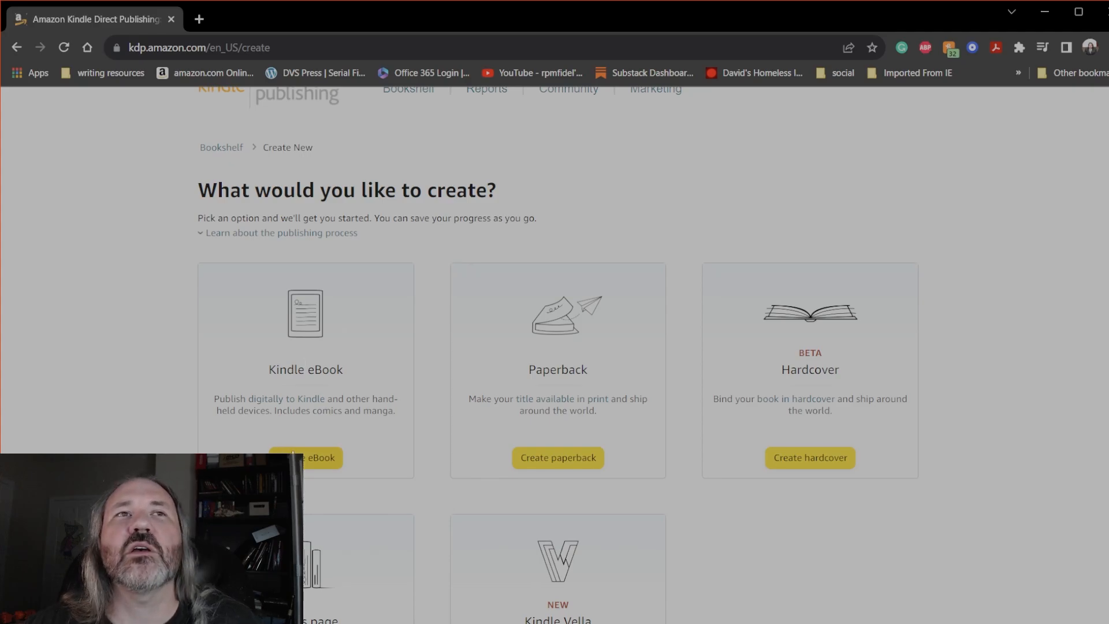
left_click(294, 456)
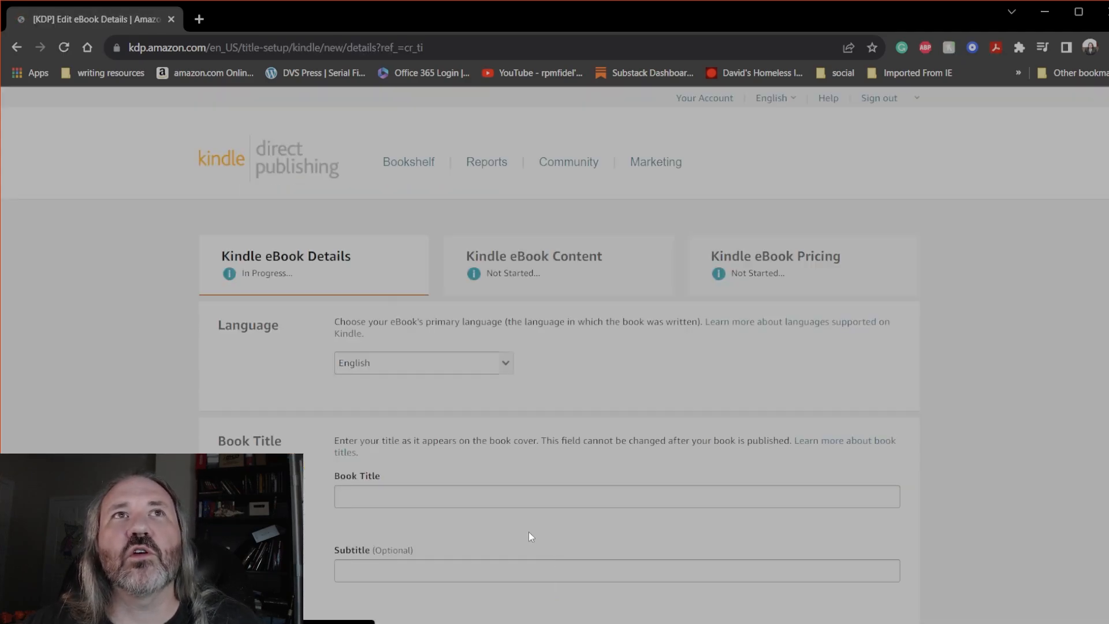
Keep English as the eBook's primary language and enter "The Bright Children" as the book title
left_click(507, 374)
left_click(553, 366)
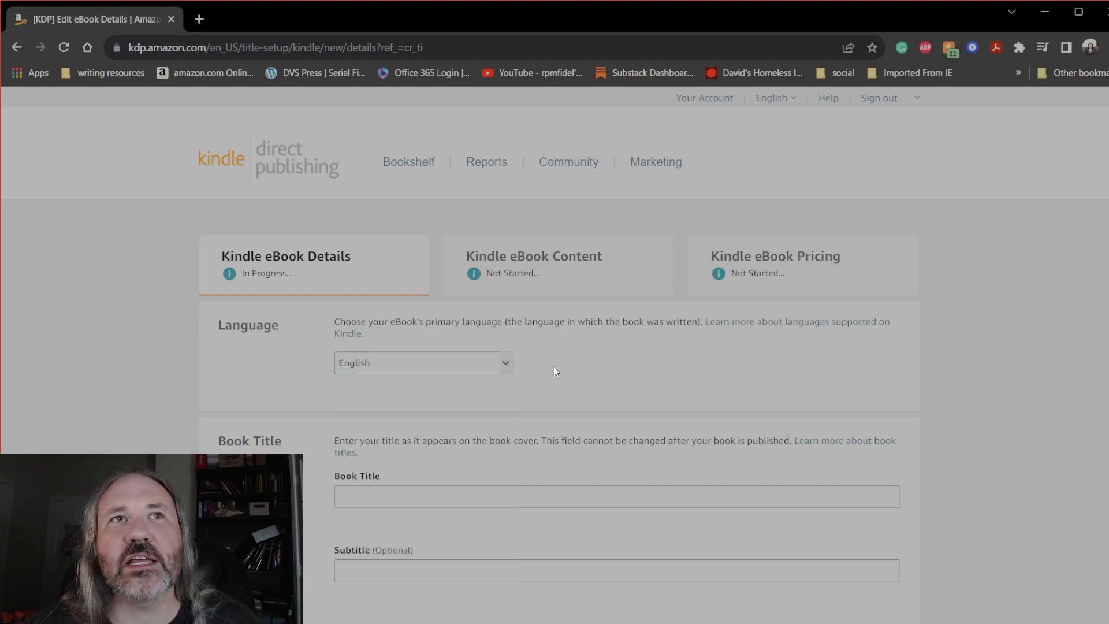
scroll(553, 372, "down", 3)
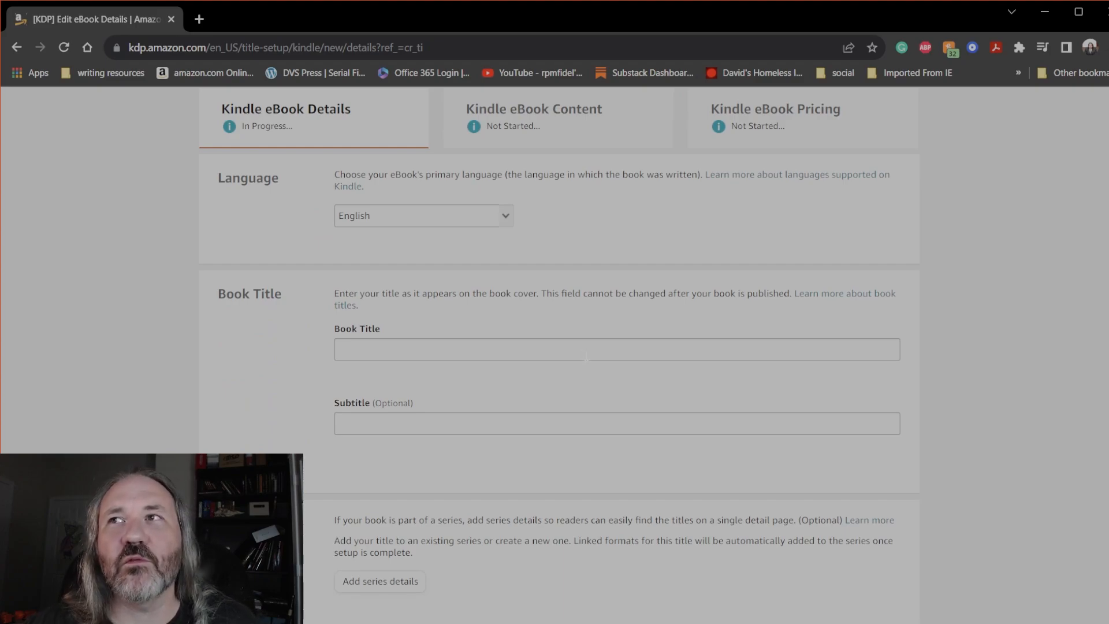
scroll(532, 311, "up", 2)
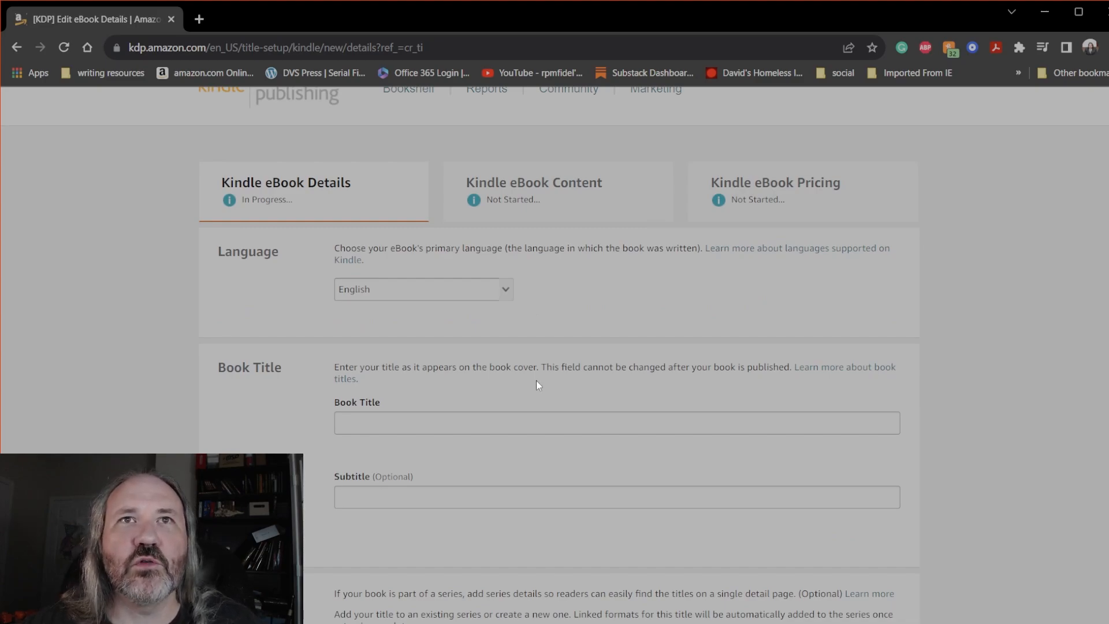
left_click(541, 416)
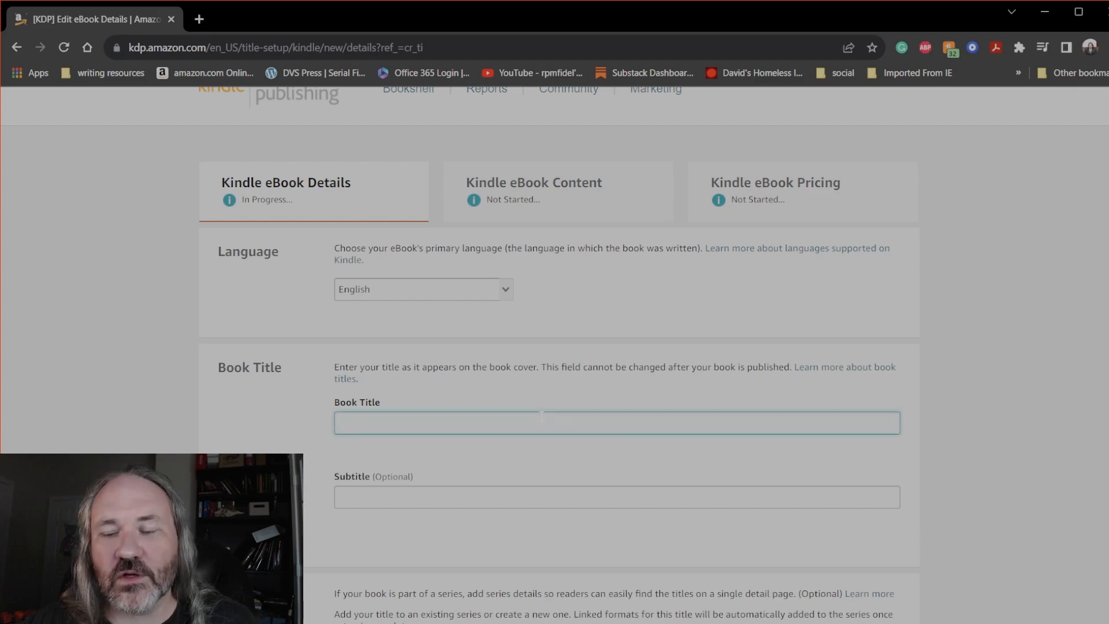
type("The B")
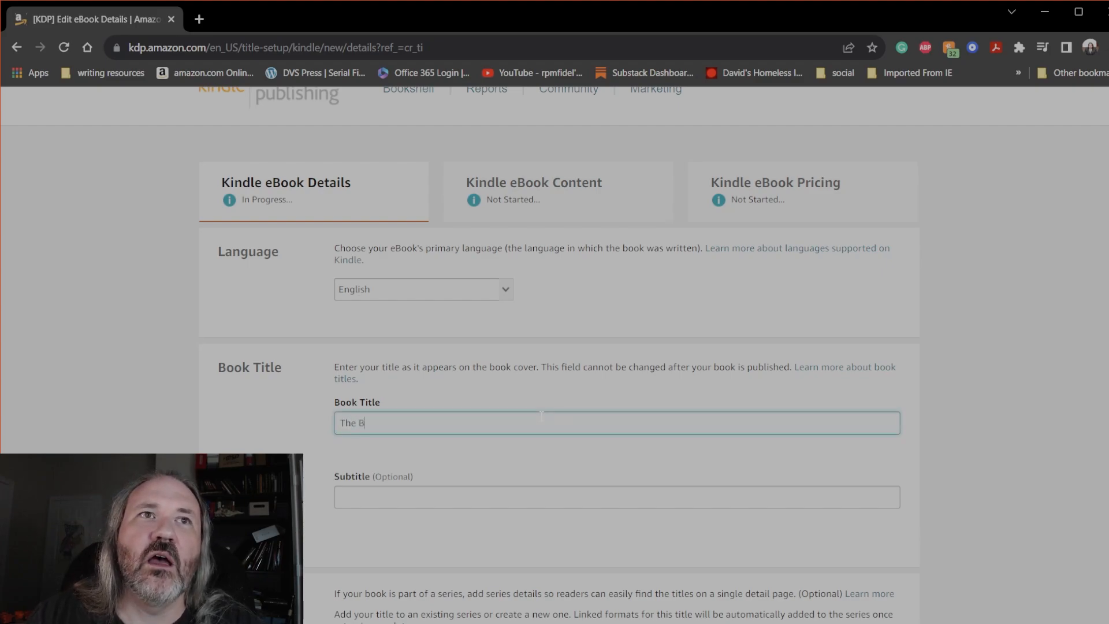
type("right Children")
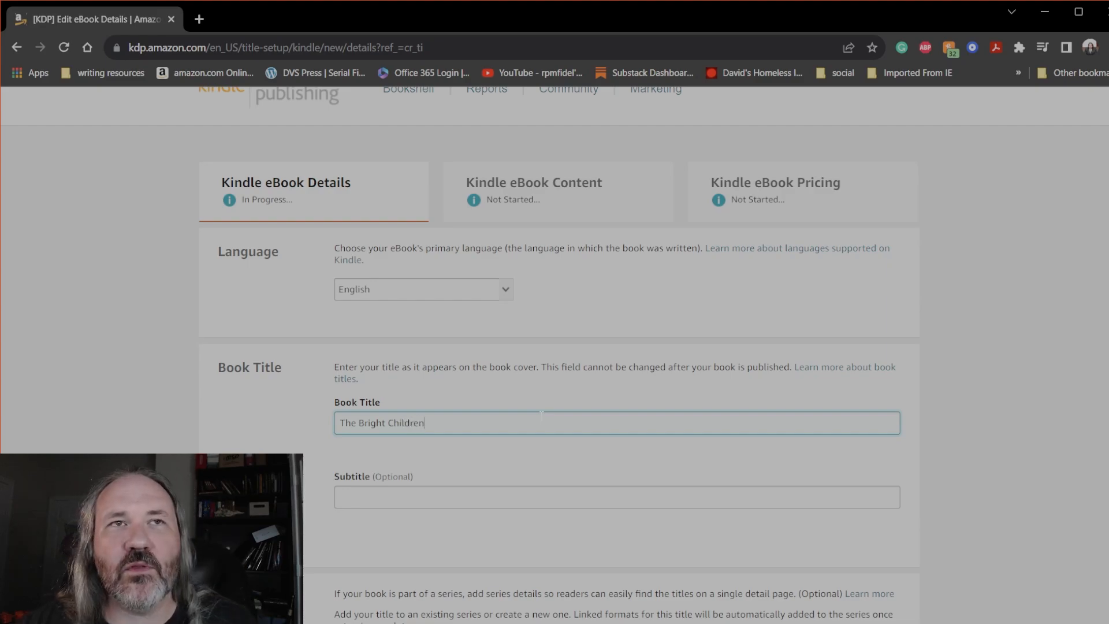
Leave the subtitle blank and start a new series with this eBook as main content, proceeding to series setup
scroll(602, 410, "down", 4)
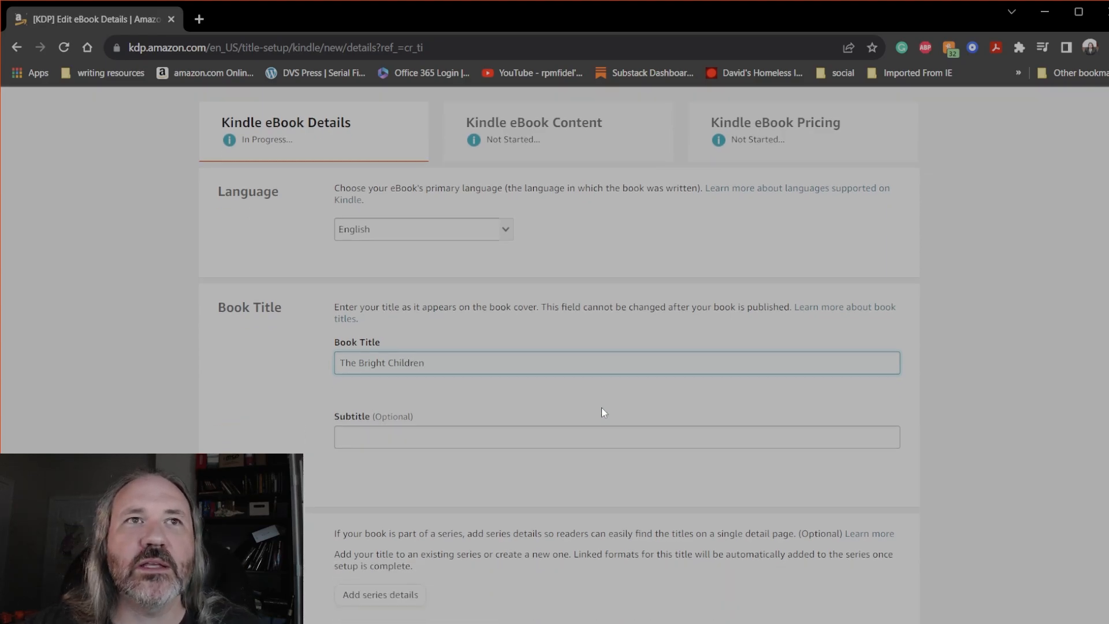
left_click(500, 281)
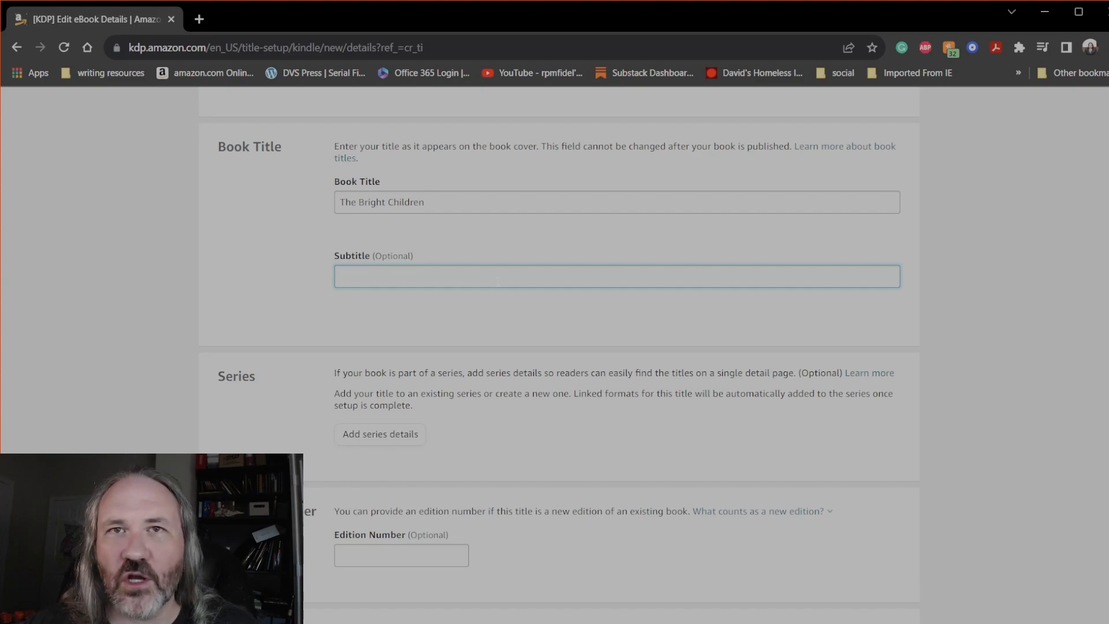
scroll(526, 309, "down", 3)
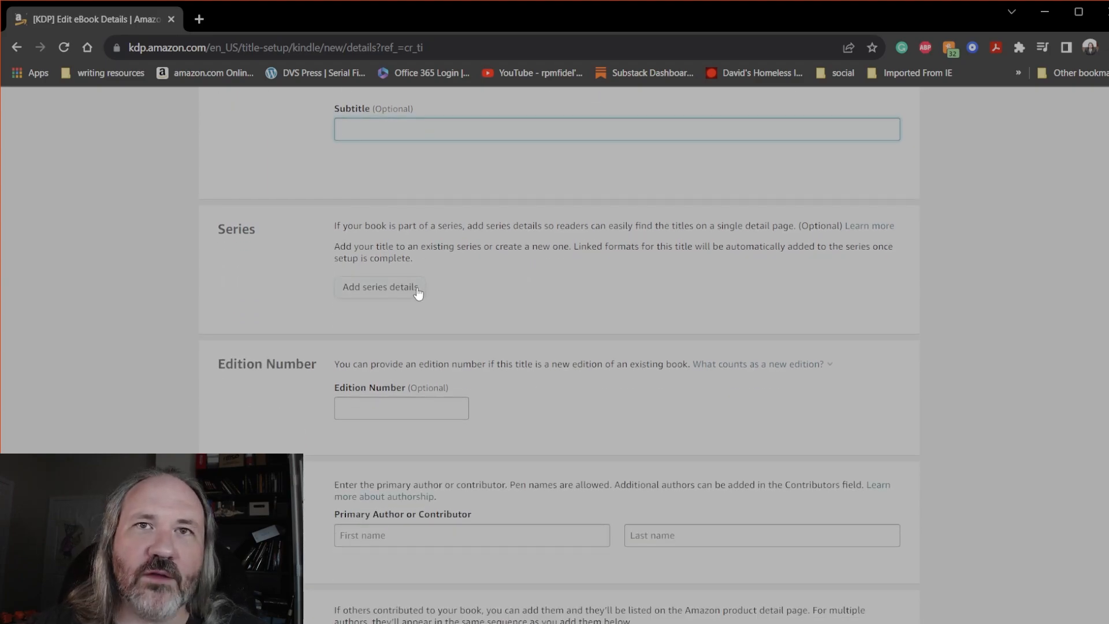
left_click(417, 292)
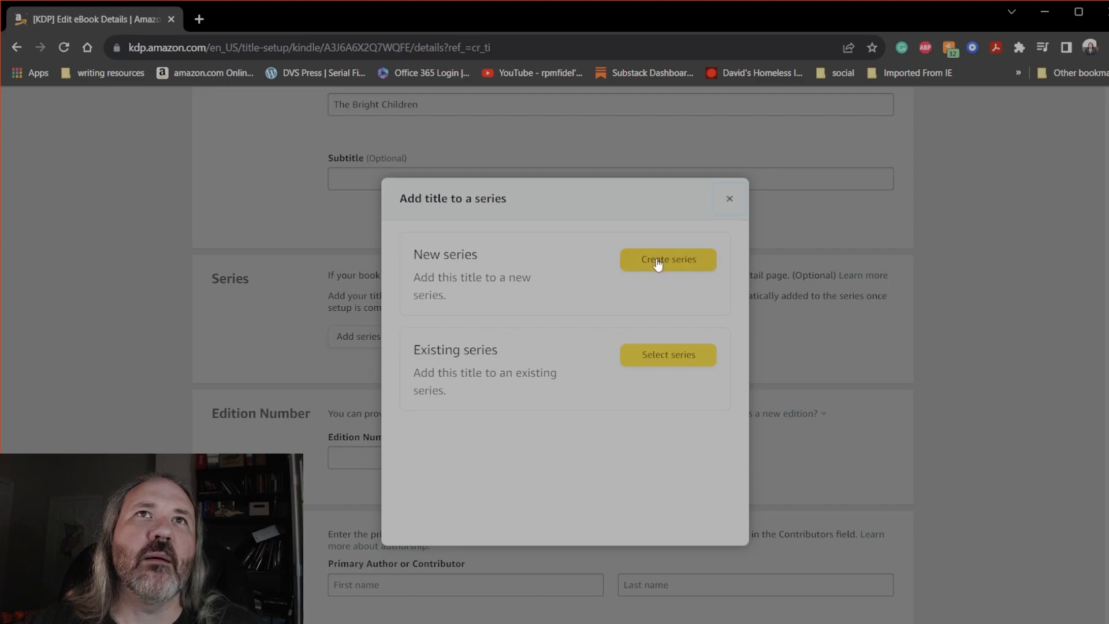
left_click(658, 264)
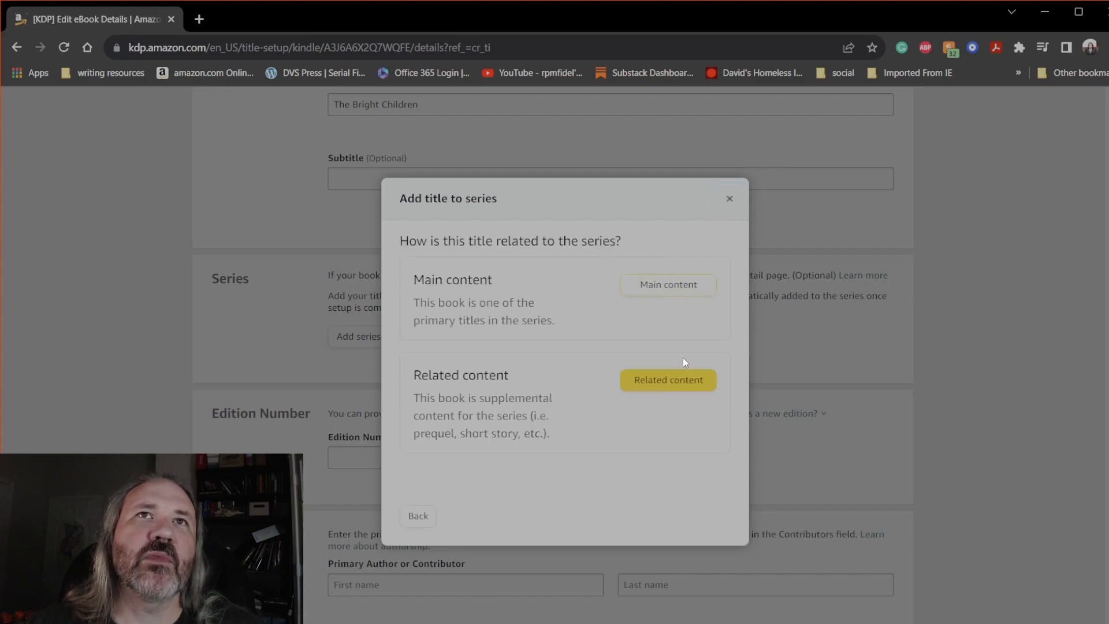
left_click(658, 291)
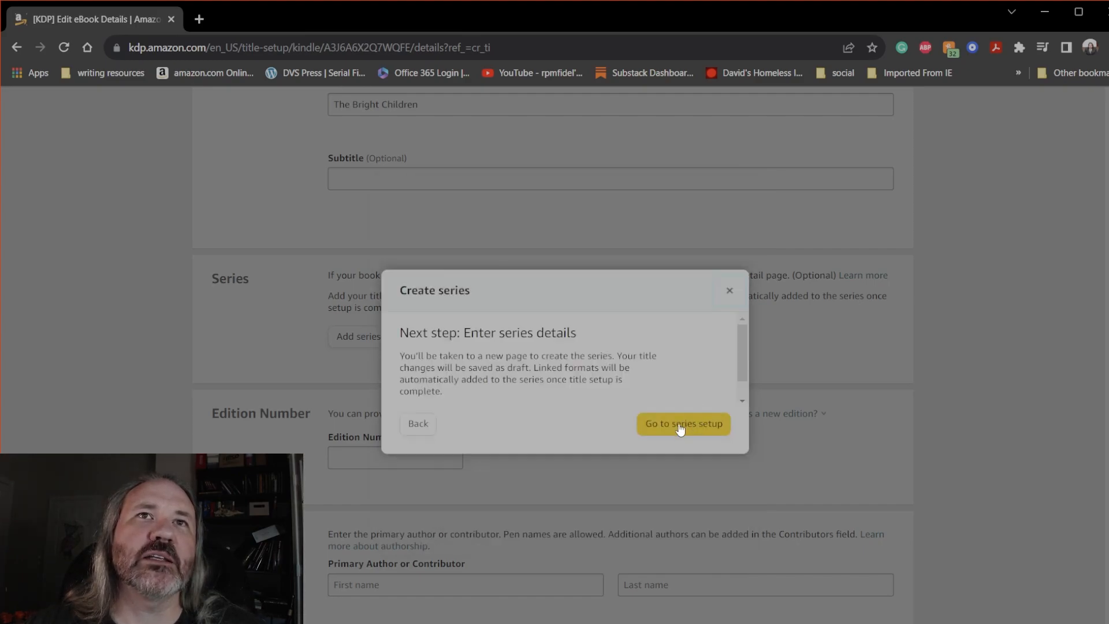
left_click(669, 428)
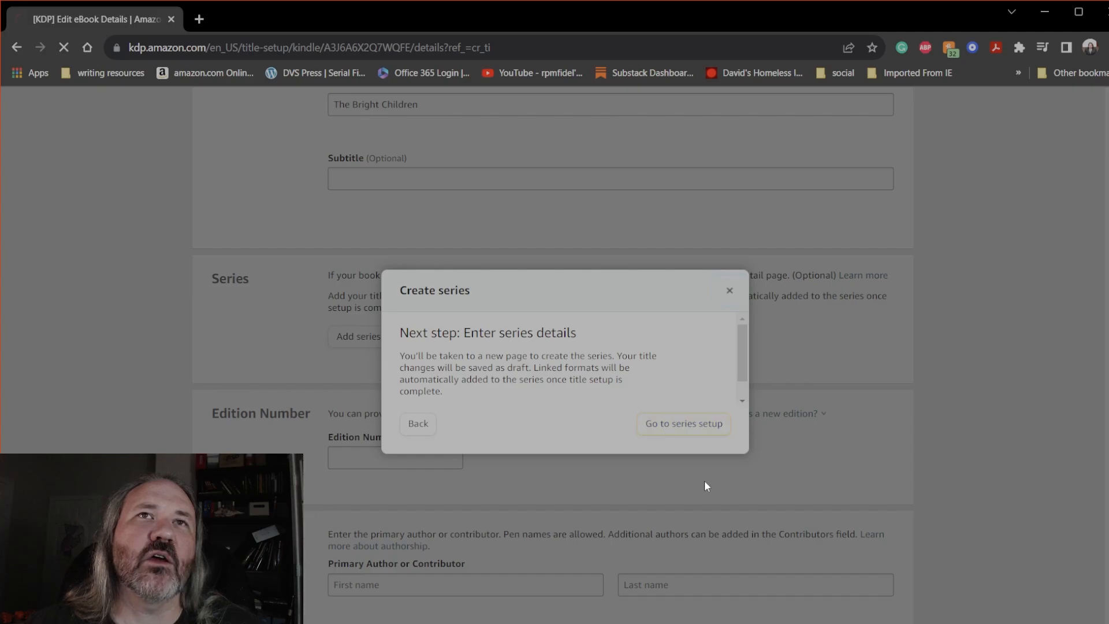
Review the series setup form without filling it in and return to the series section of the eBook details
scroll(530, 426, "down", 9)
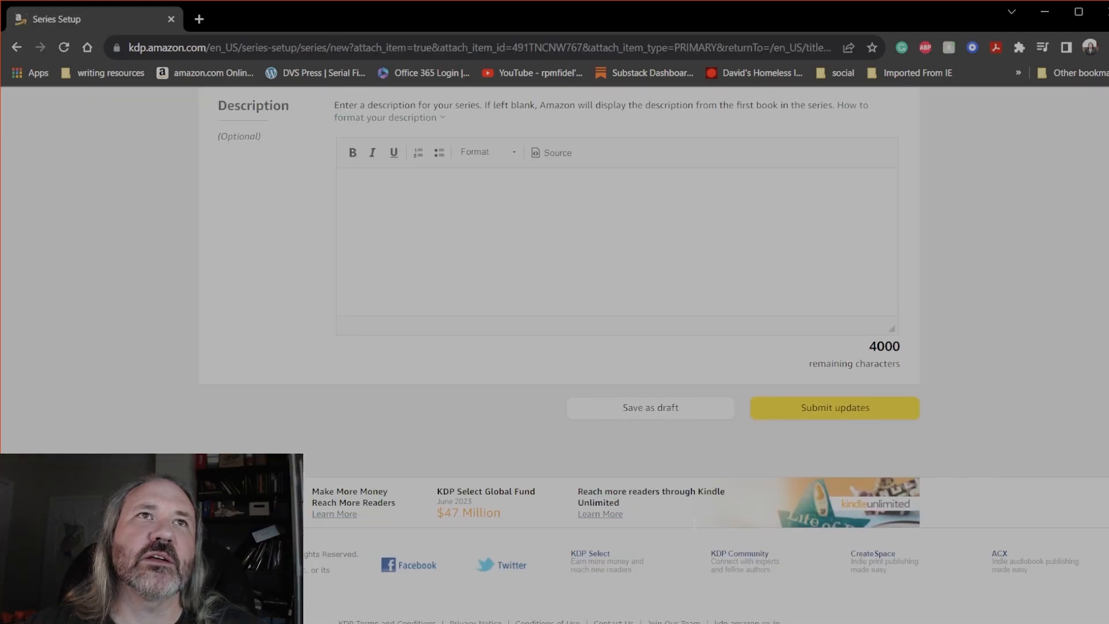
scroll(667, 479, "up", 5)
key("alt+Left")
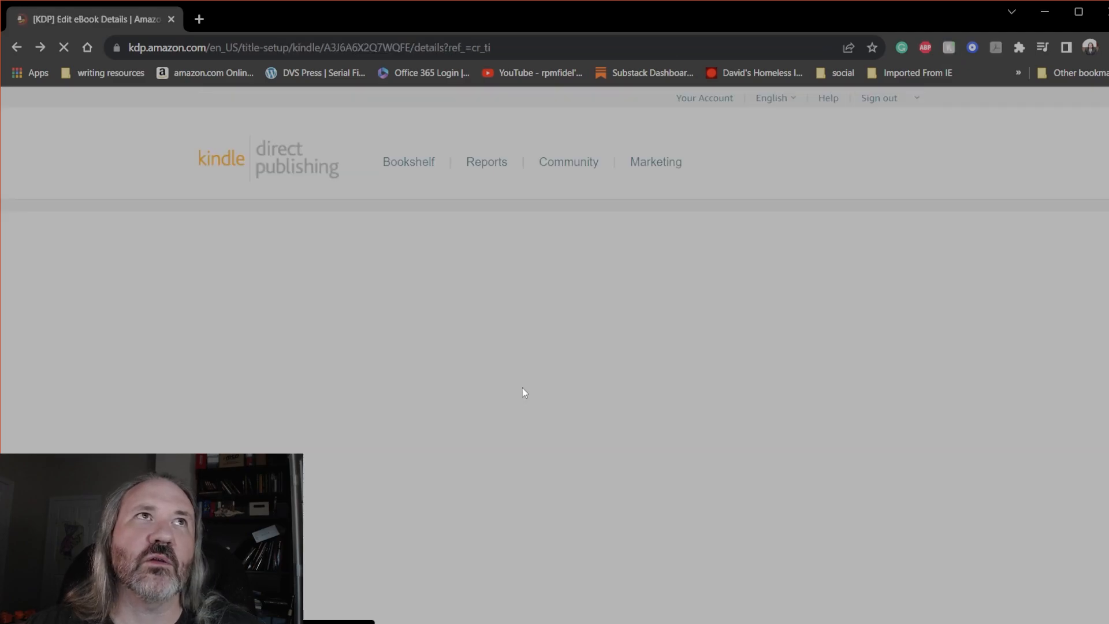
scroll(535, 394, "down", 7)
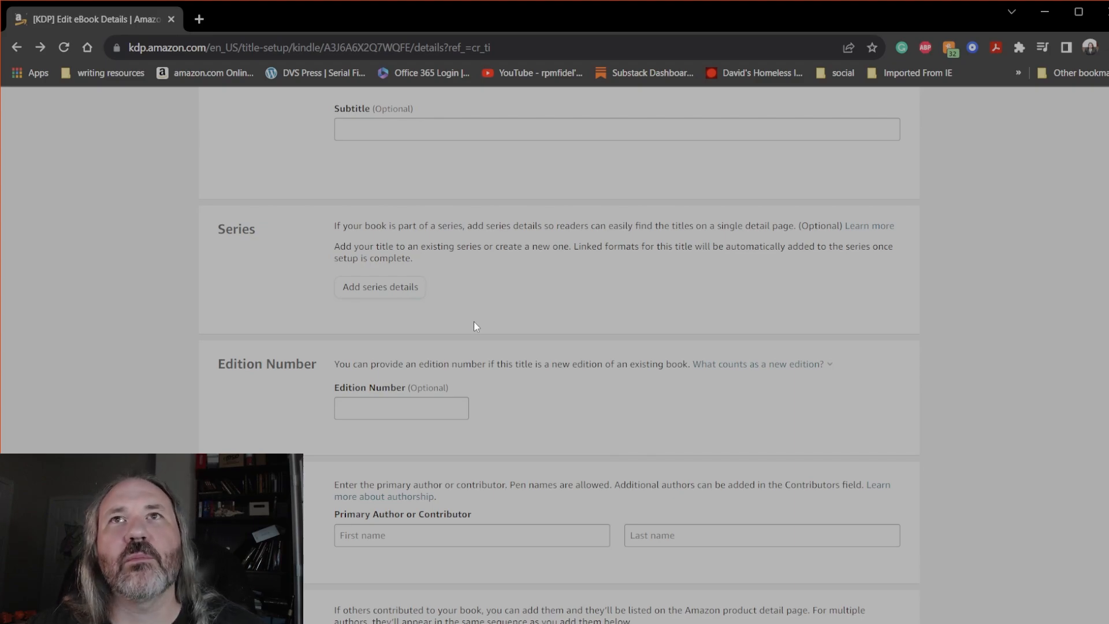
Leave the edition number blank and enter the primary author's first name with middle initial and last name
scroll(576, 414, "down", 3)
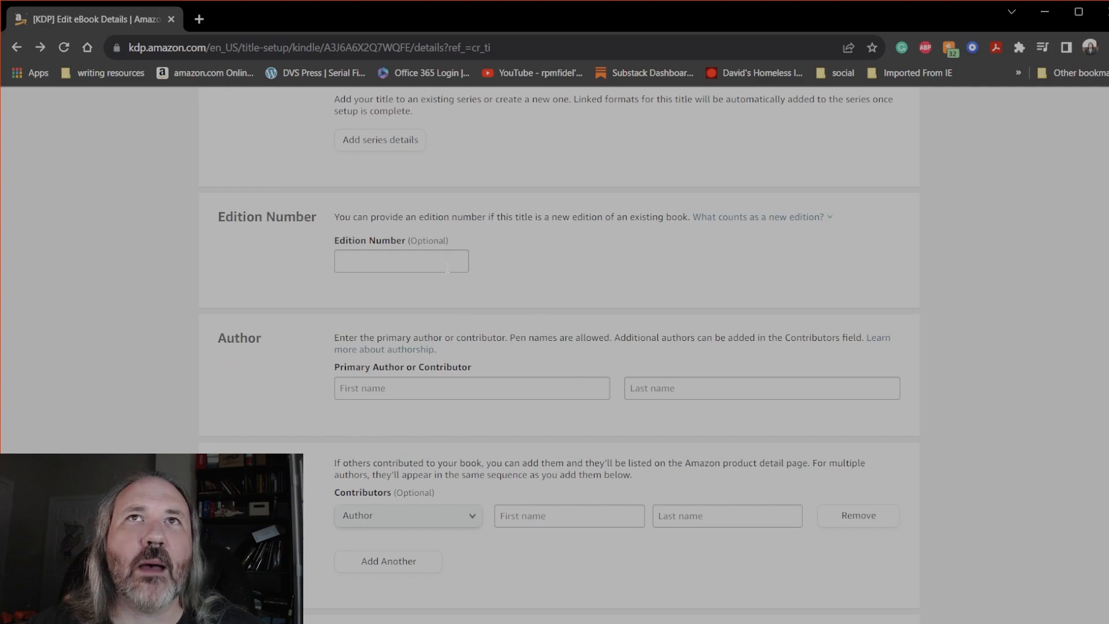
scroll(550, 309, "down", 2)
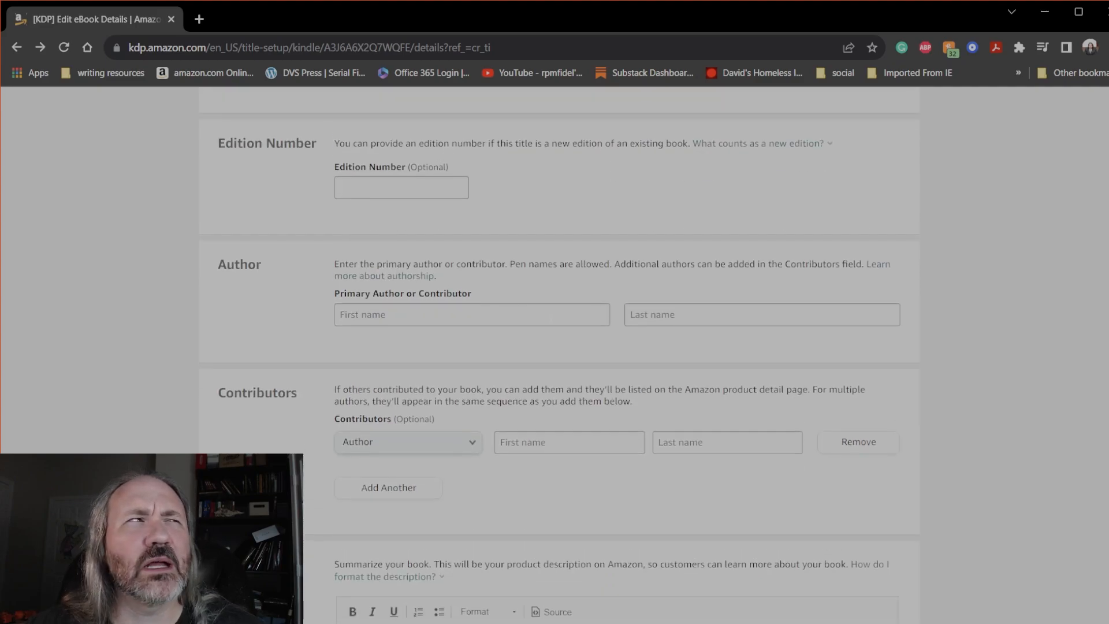
left_click(551, 319)
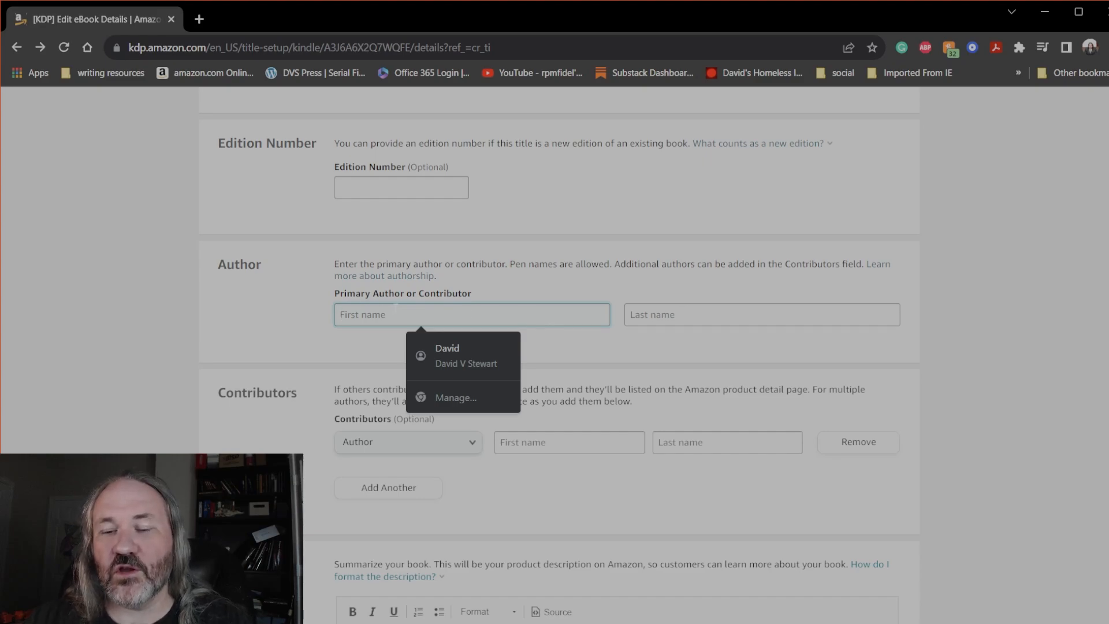
type("David V")
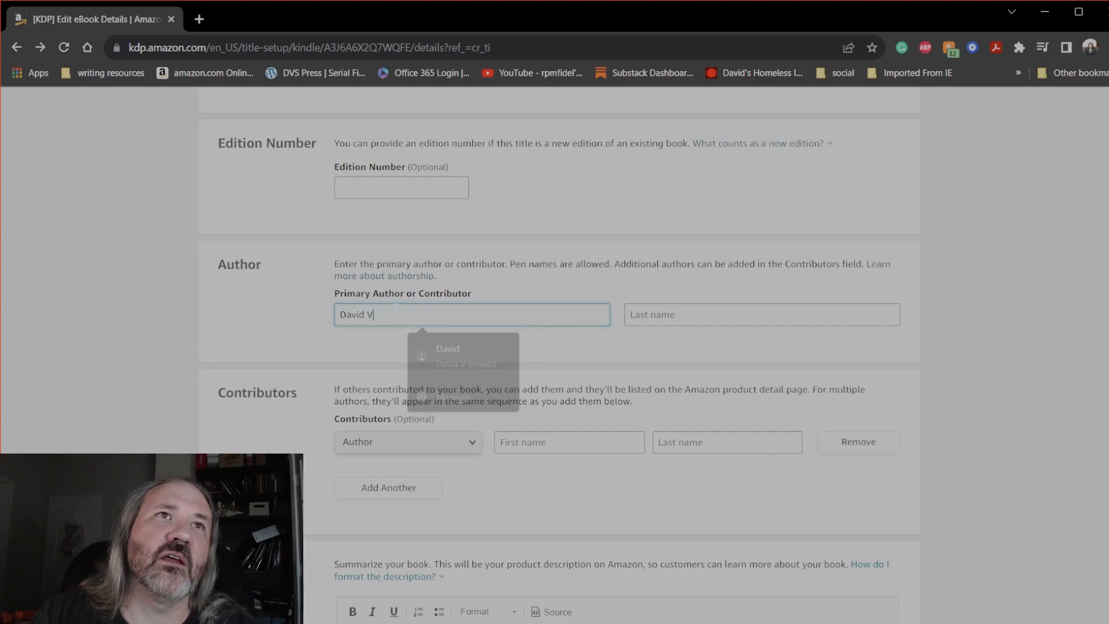
type(".")
key("Tab")
type("Stewart")
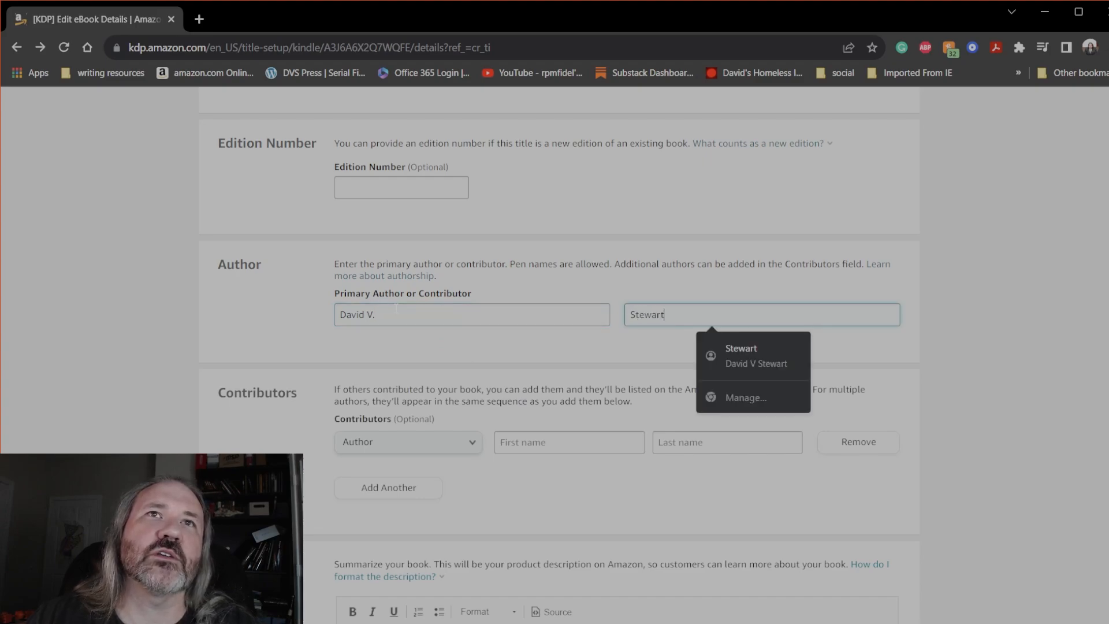
Review the available contributor roles without adding a contributor, and look over the description section of the eBook details
scroll(506, 449, "down", 1)
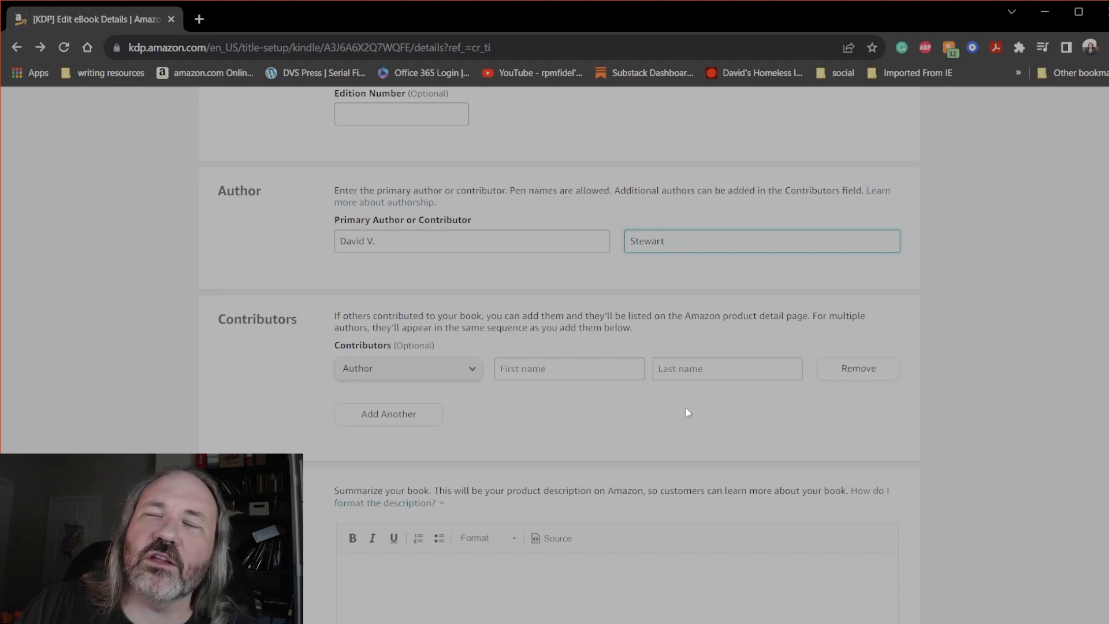
left_click(462, 374)
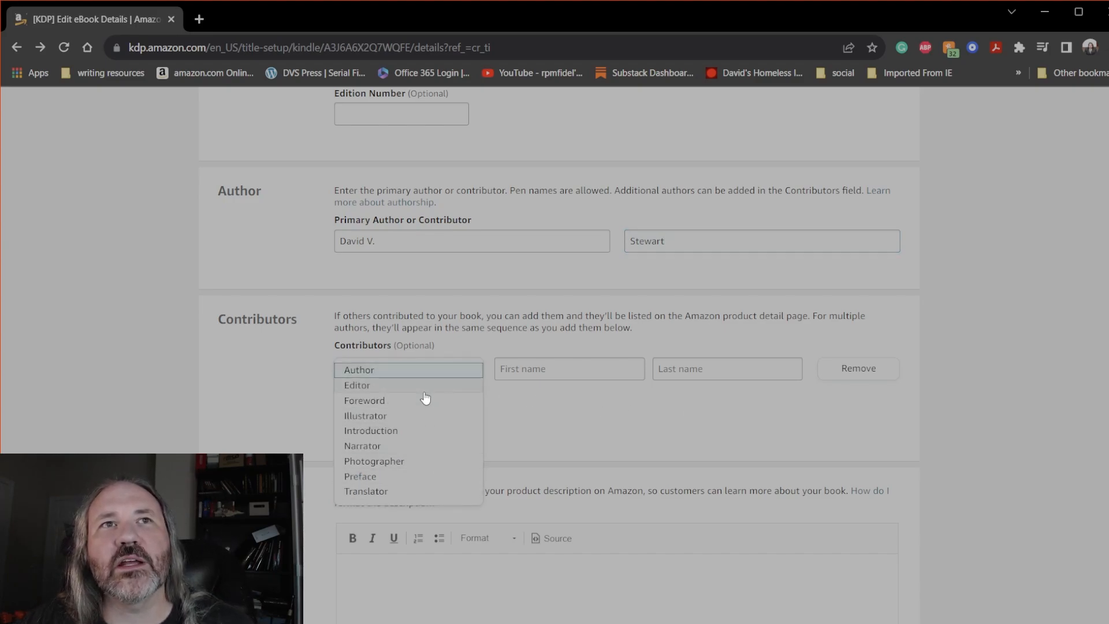
left_click(619, 428)
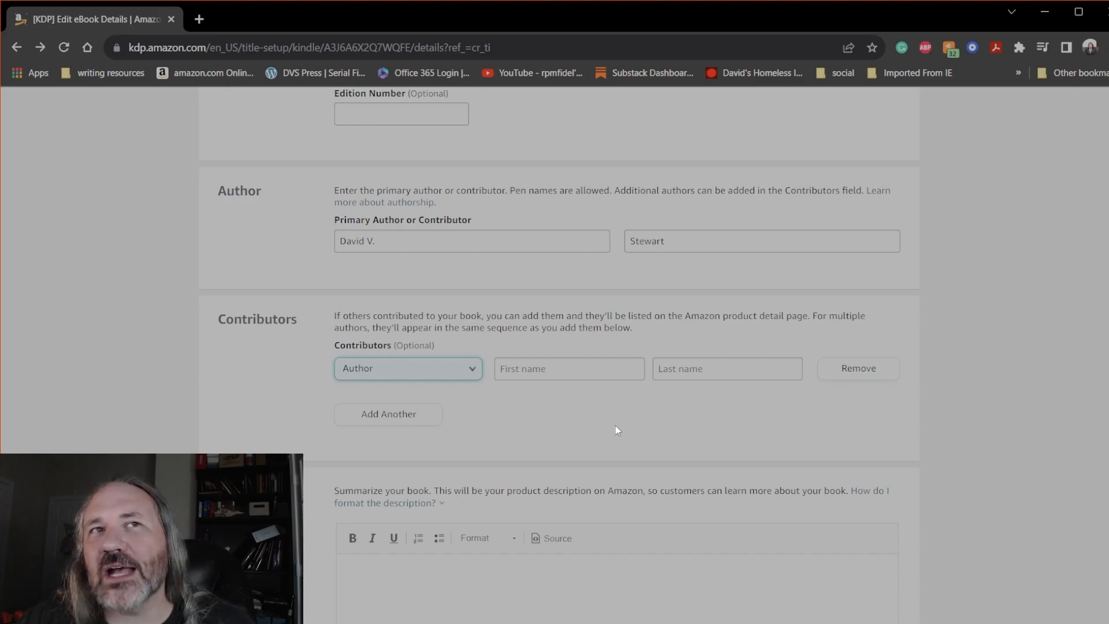
left_click(467, 370)
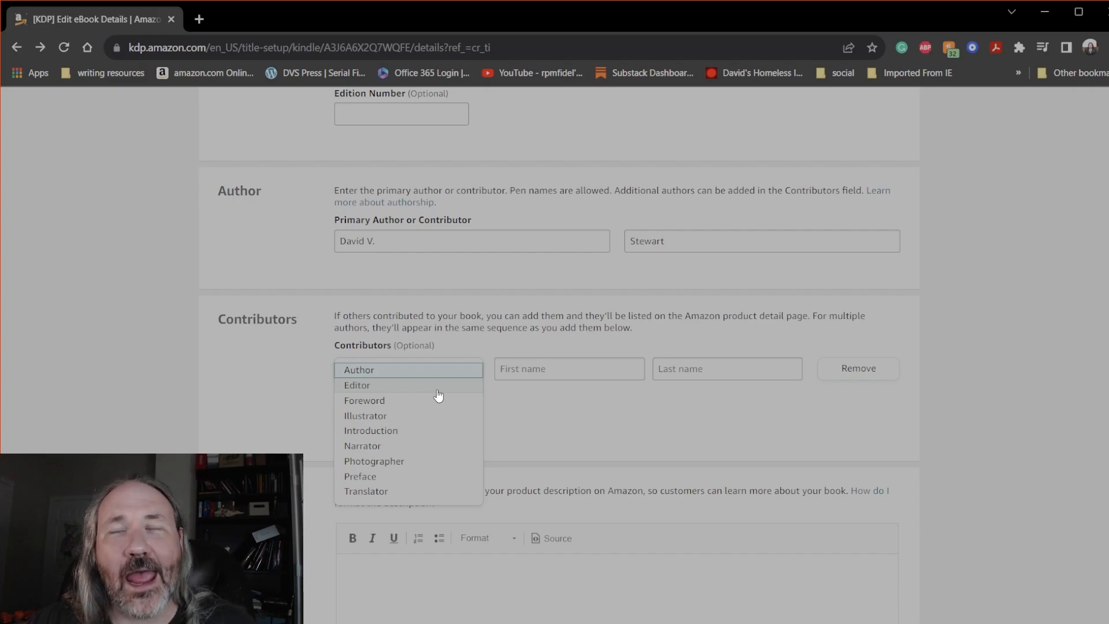
left_click(548, 412)
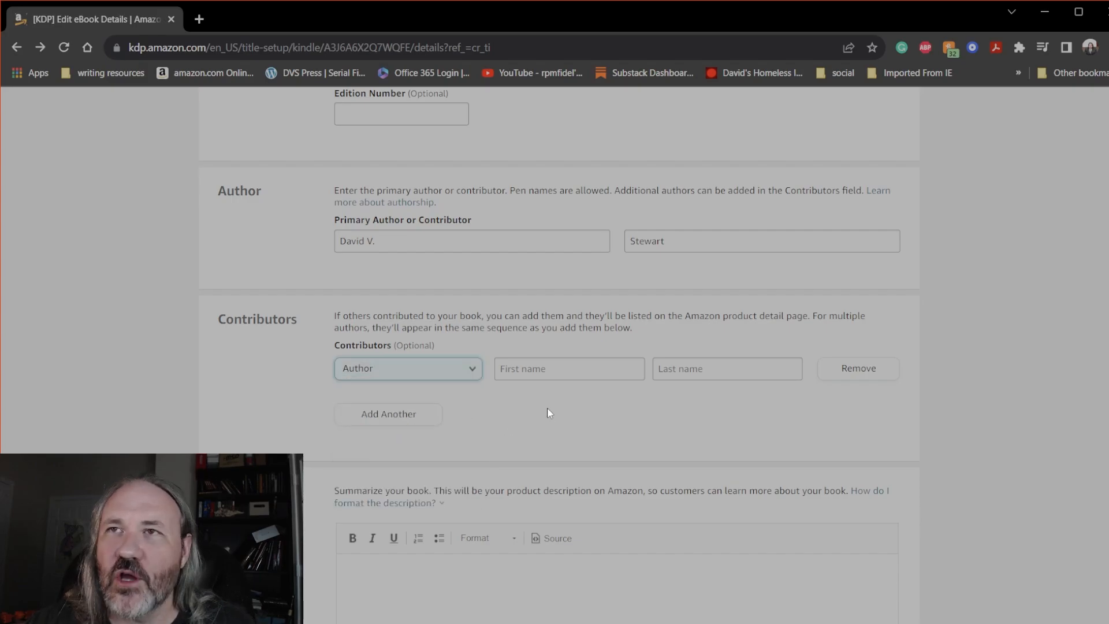
scroll(546, 411, "down", 5)
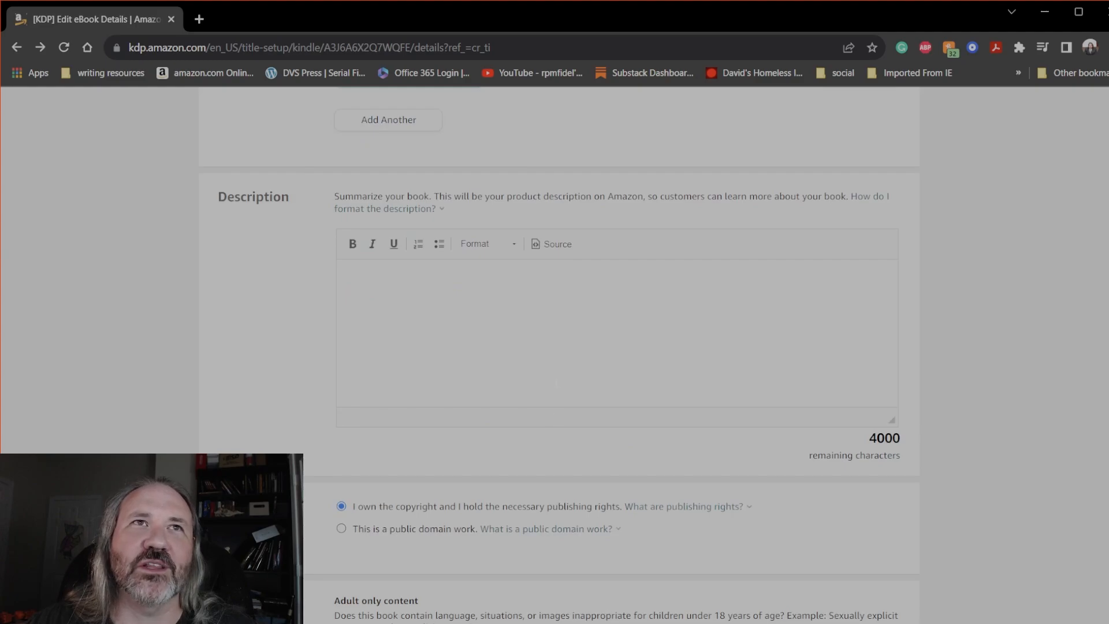
scroll(509, 346, "up", 4)
left_click(466, 297)
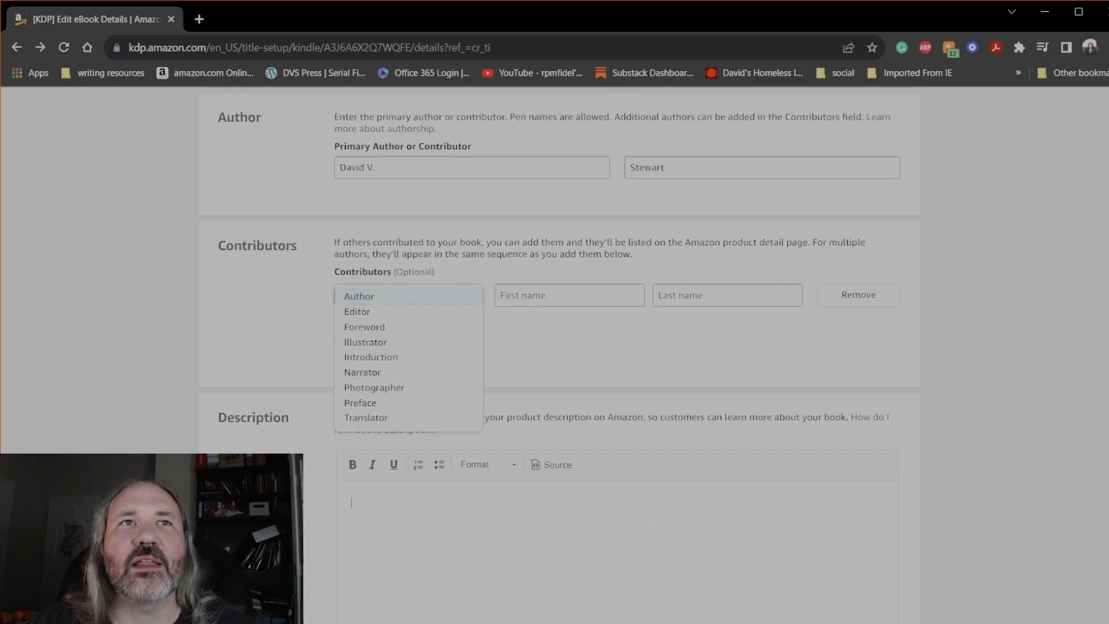
scroll(291, 317, "down", 3)
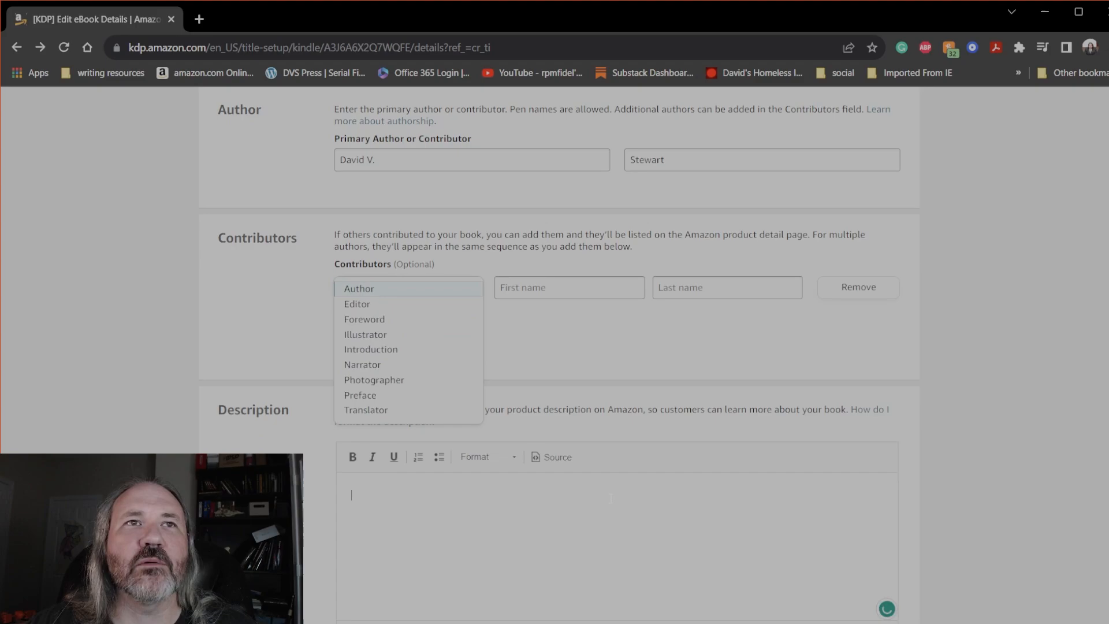
left_click(585, 189)
Switch to Word, bring up "Bright children blurb.docx", and look through its blurb versions to the one headed 7-02023
key("alt+Tab")
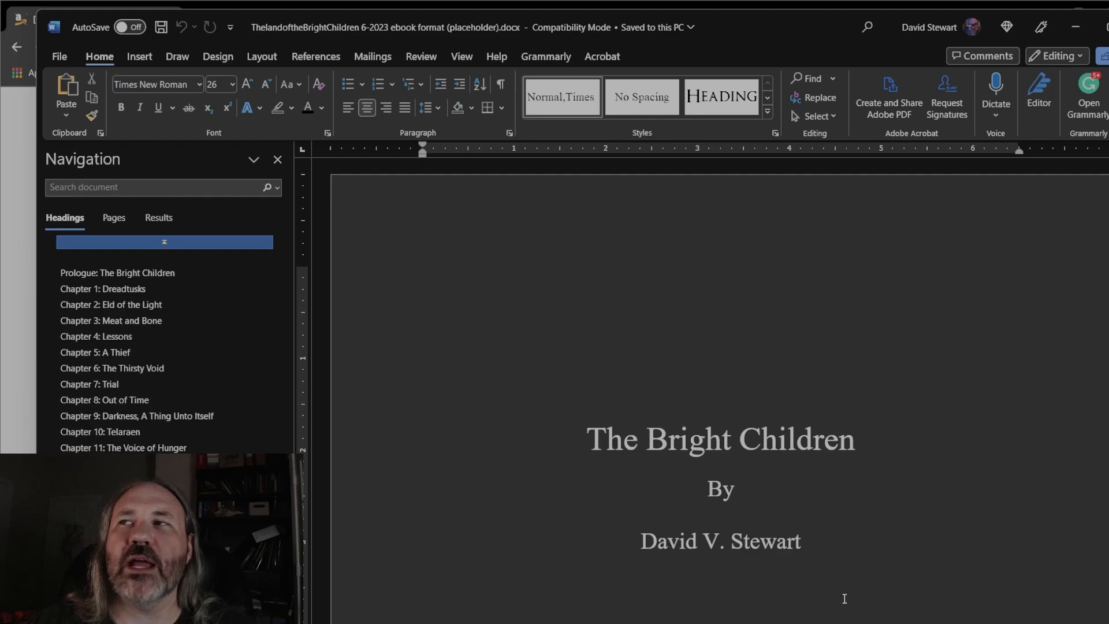
scroll(782, 475, "down", 4)
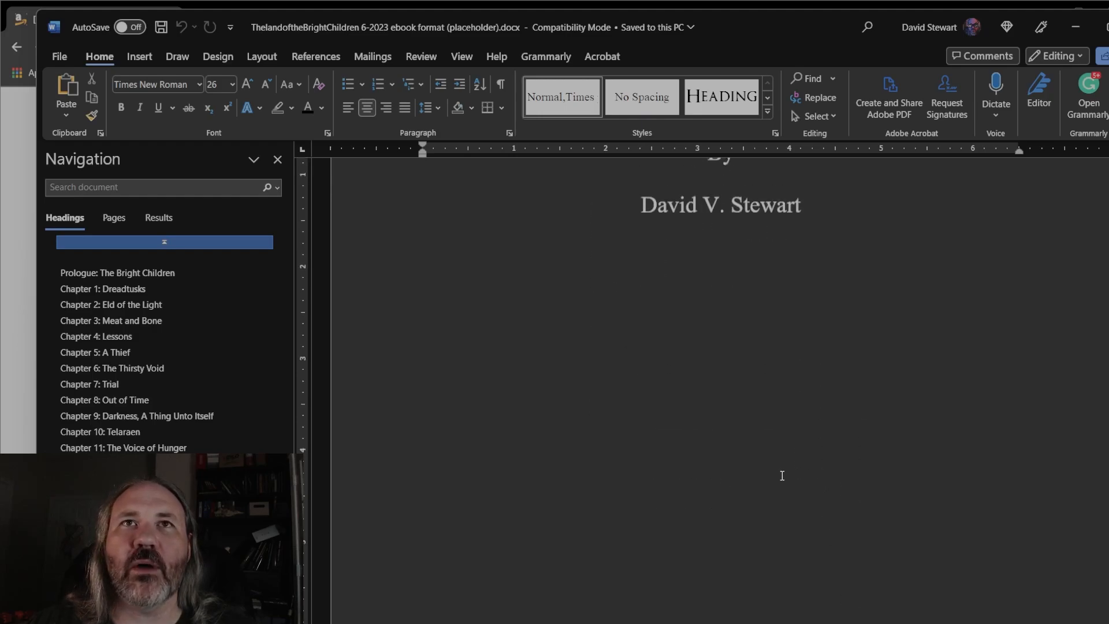
scroll(782, 475, "up", 2)
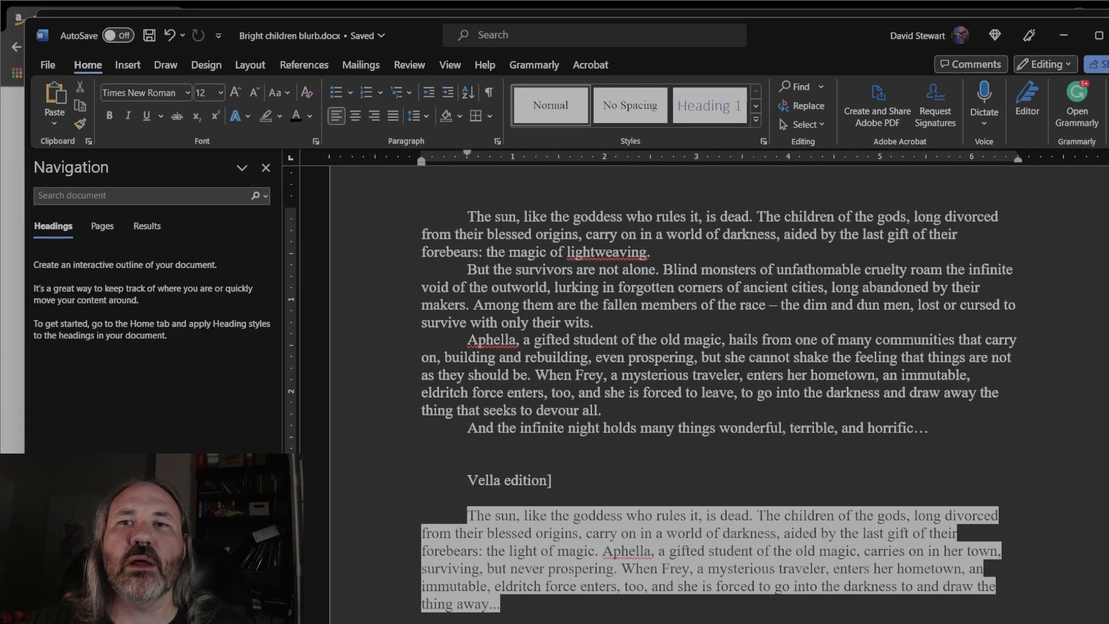
scroll(775, 428, "up", 2)
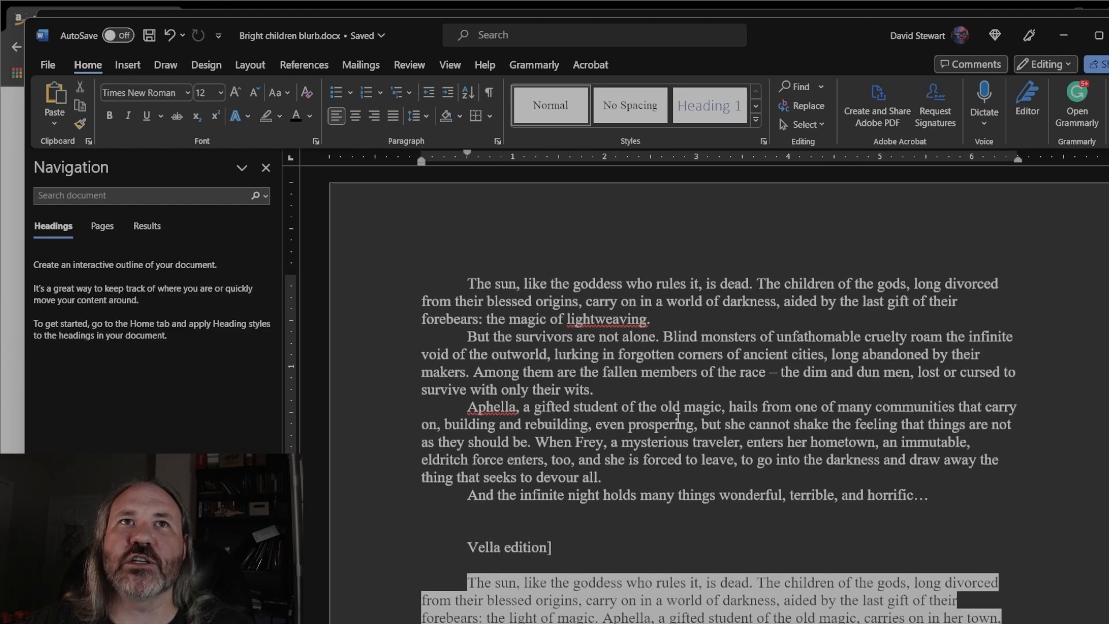
scroll(719, 392, "down", 2)
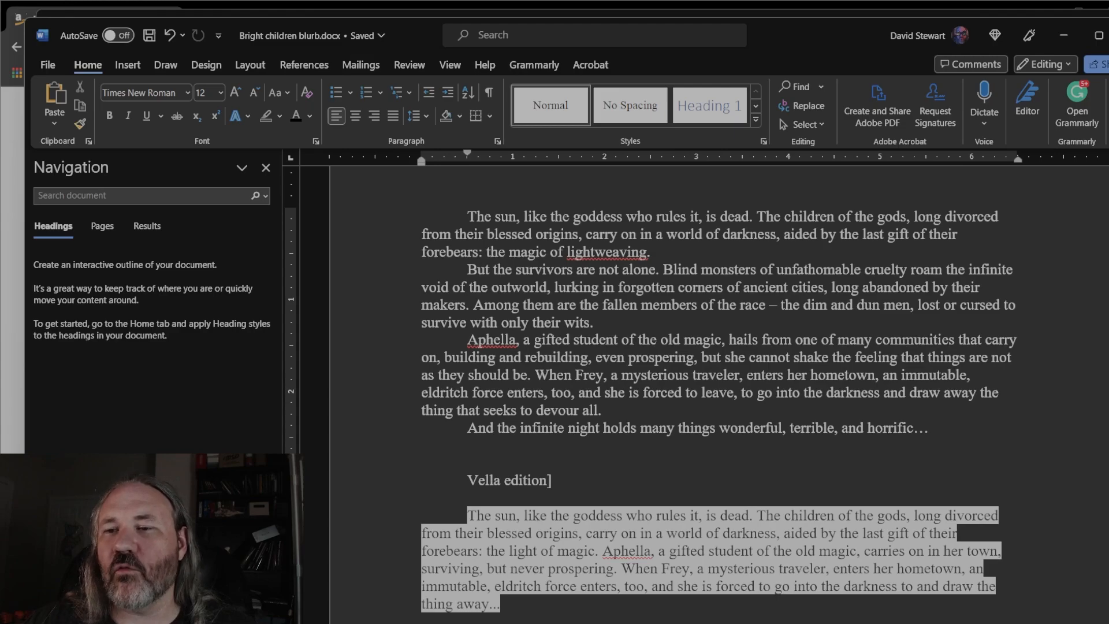
left_click_drag(1108, 520, 1089, 520)
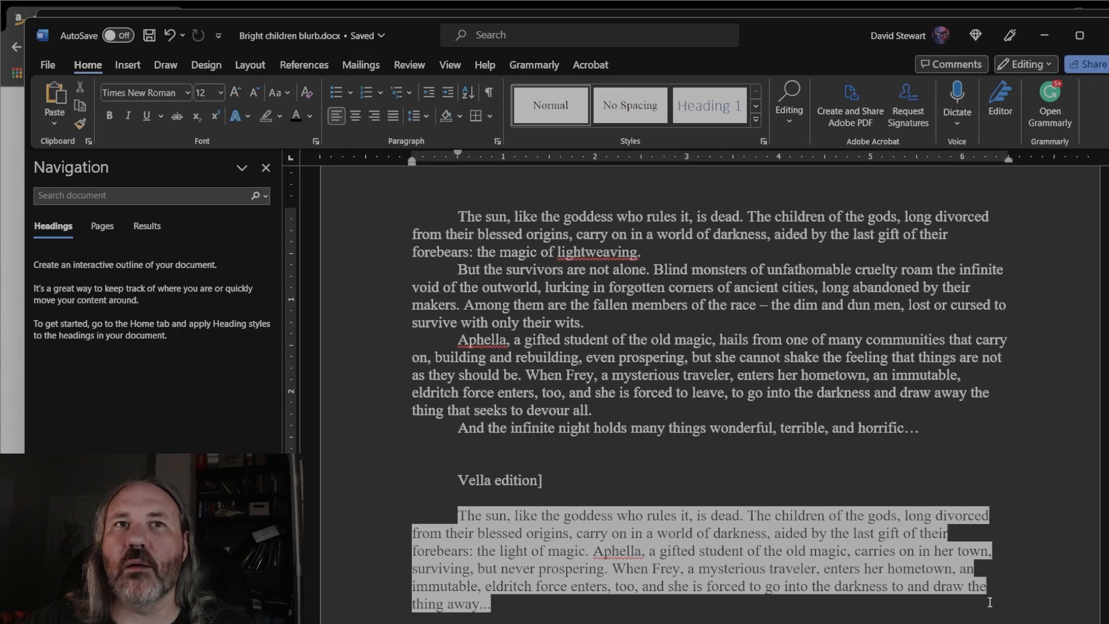
scroll(989, 601, "down", 6)
scroll(986, 620, "up", 2)
scroll(977, 601, "down", 2)
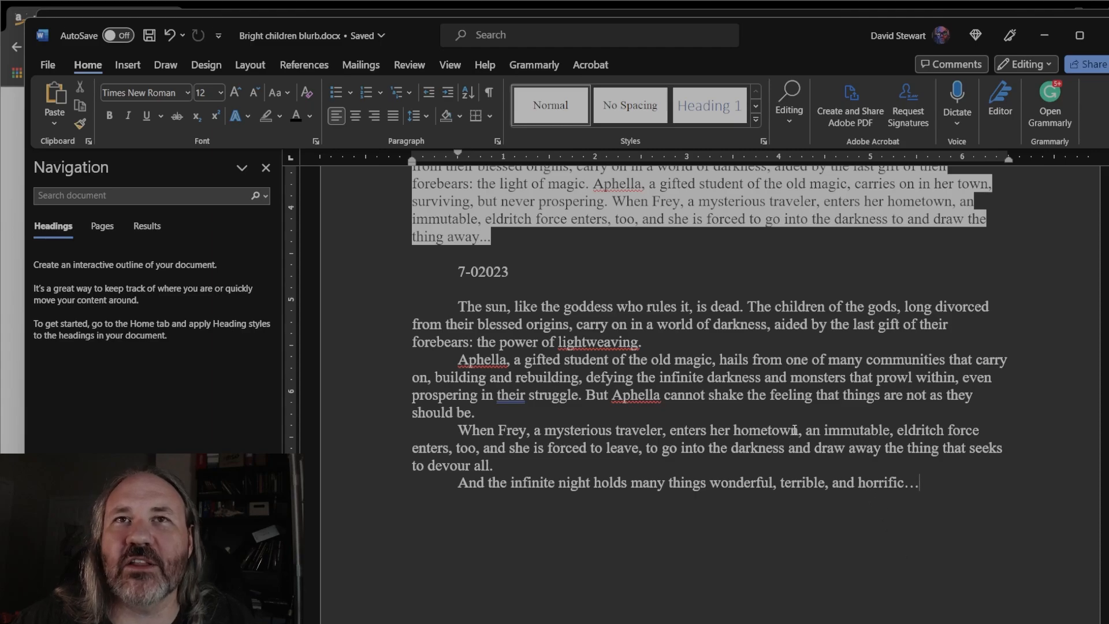
scroll(795, 431, "up", 1)
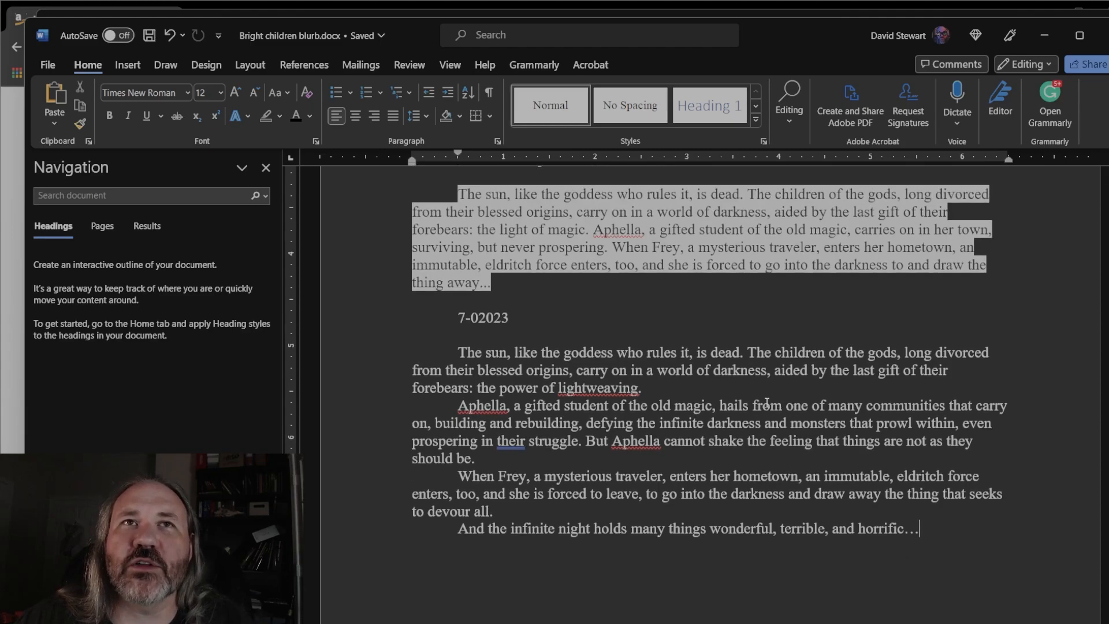
Examine the first two paragraphs of the 7-02023 blurb, highlighting "monsters that prowl" and the second paragraph's closing sentence
left_click(746, 405)
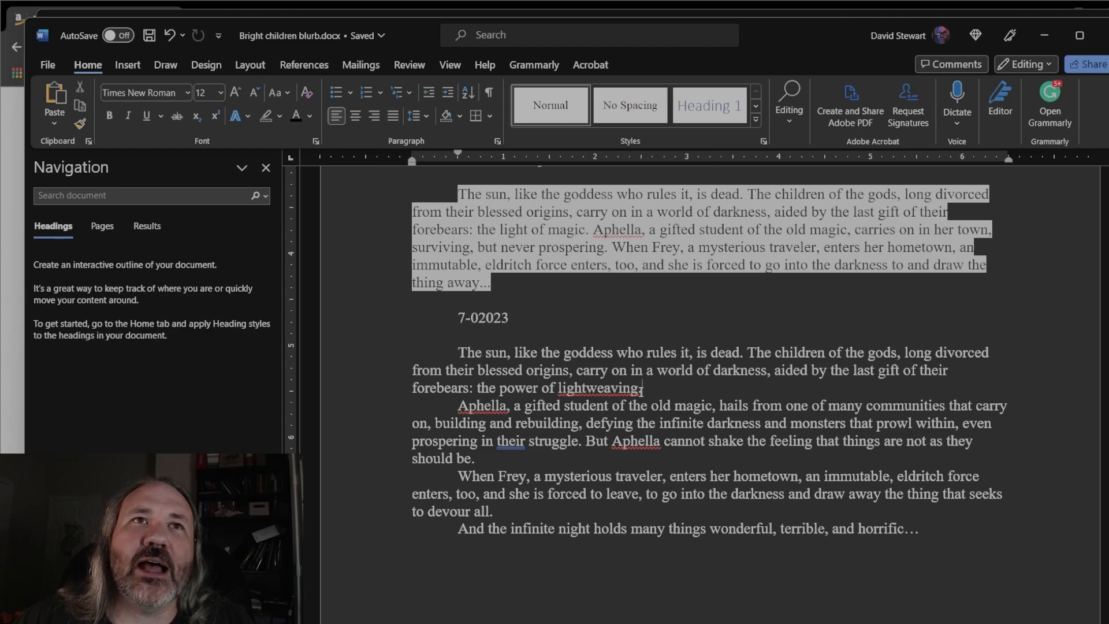
scroll(743, 411, "down", 1)
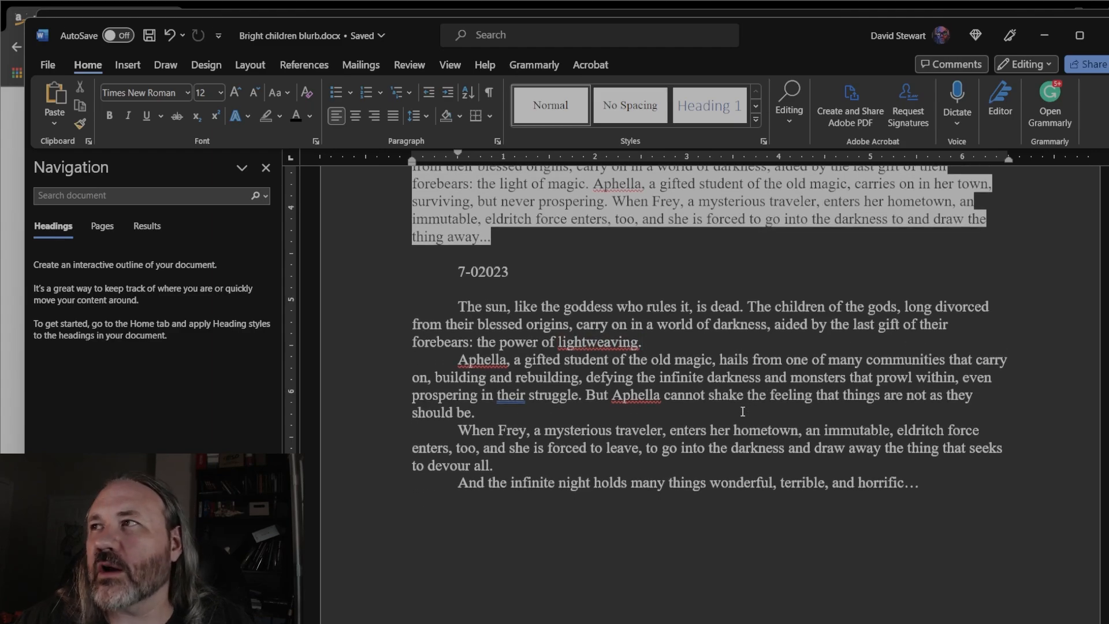
scroll(742, 412, "up", 1)
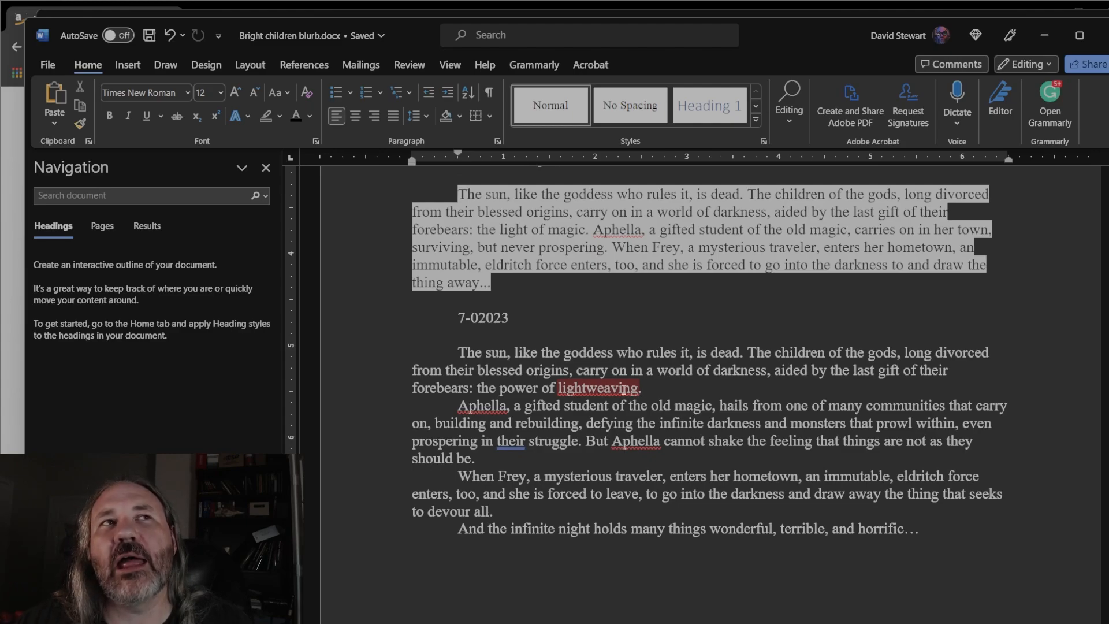
scroll(587, 458, "down", 1)
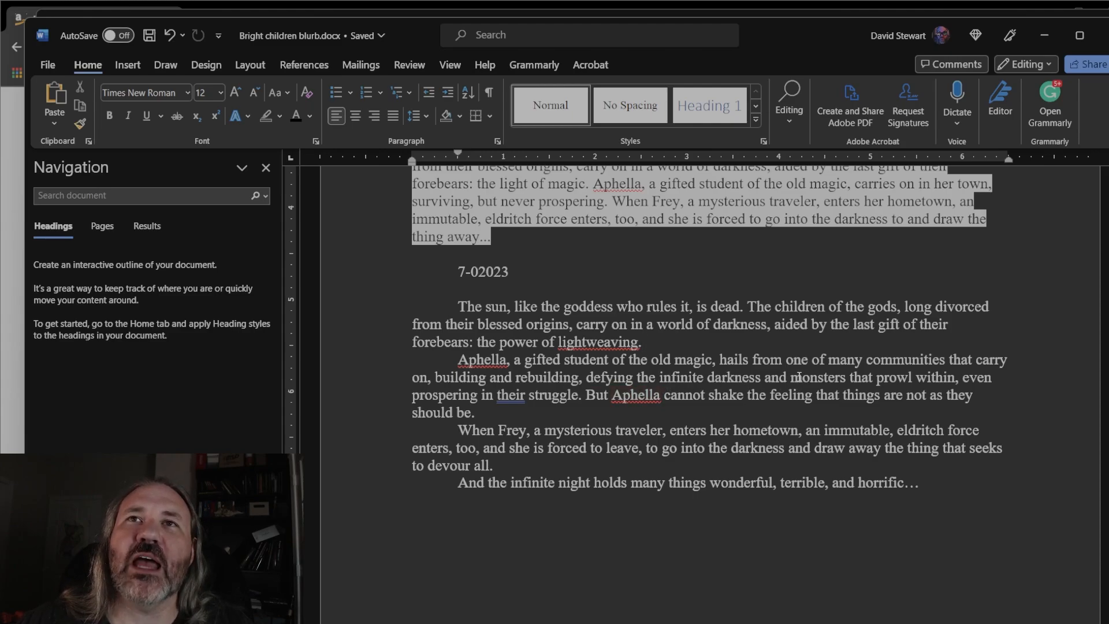
left_click_drag(791, 377, 911, 377)
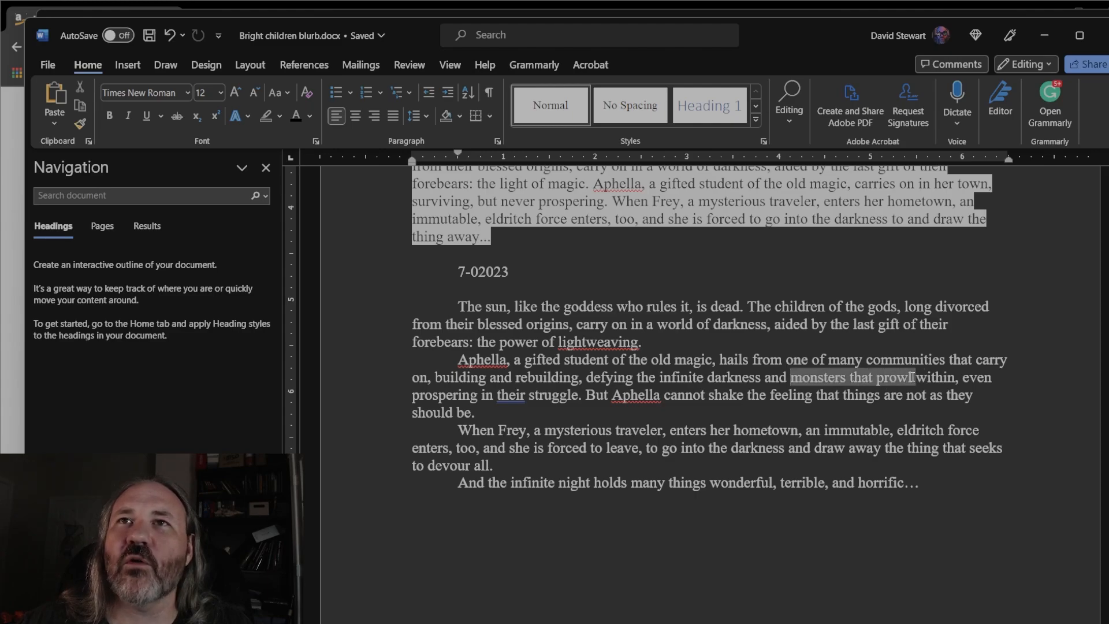
left_click(839, 419)
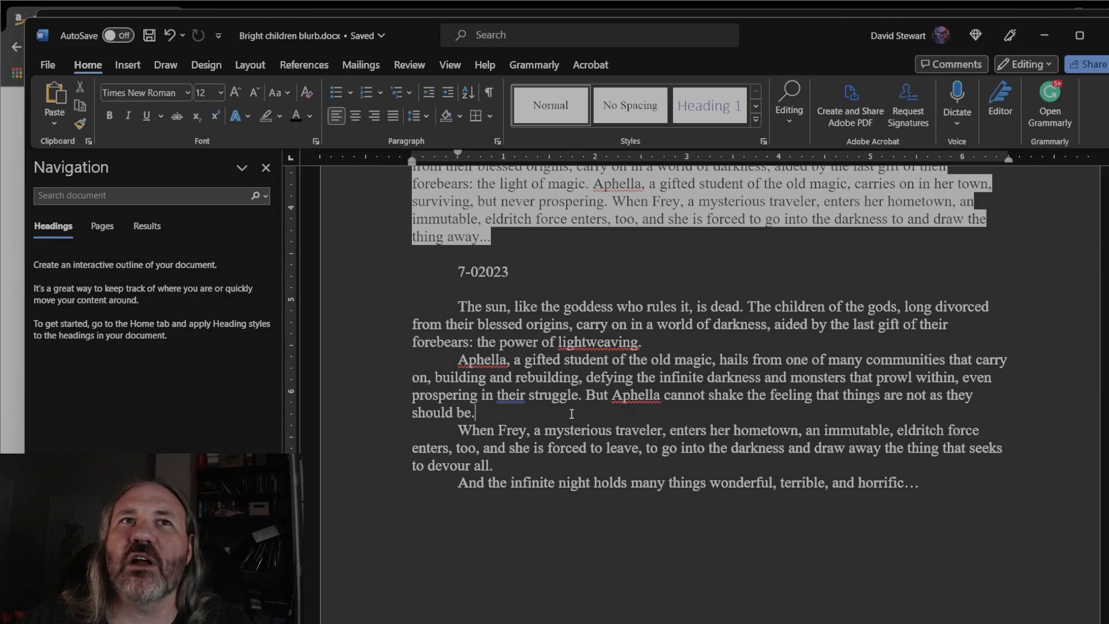
left_click(585, 397, "shift")
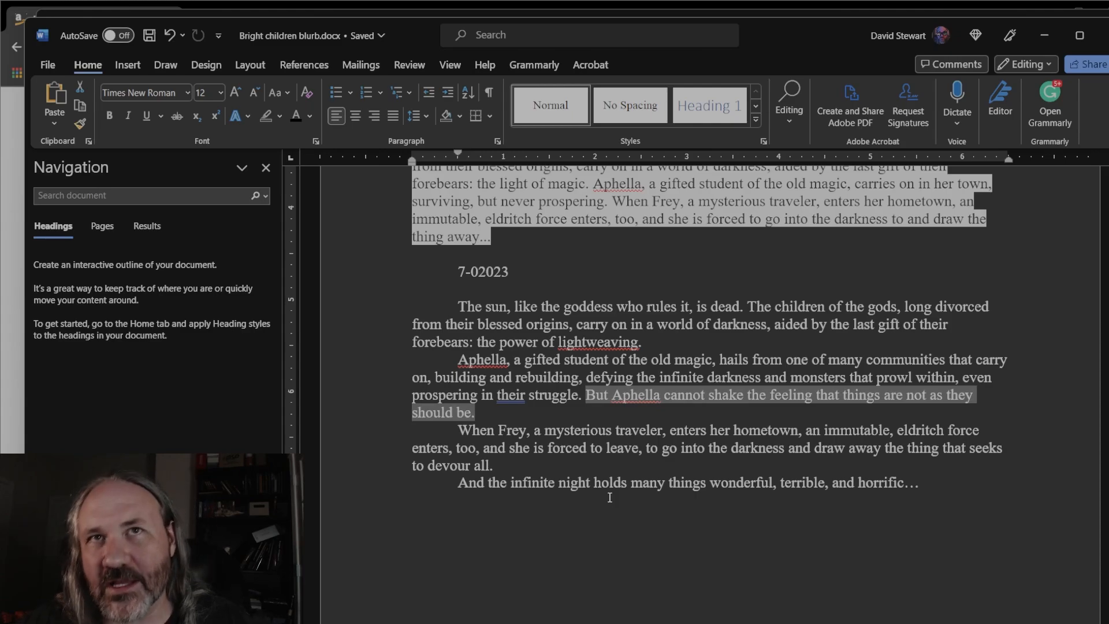
Examine the third paragraph about the mysterious traveler and the closing line of the 7-02023 blurb by highlighting each
left_click(520, 465)
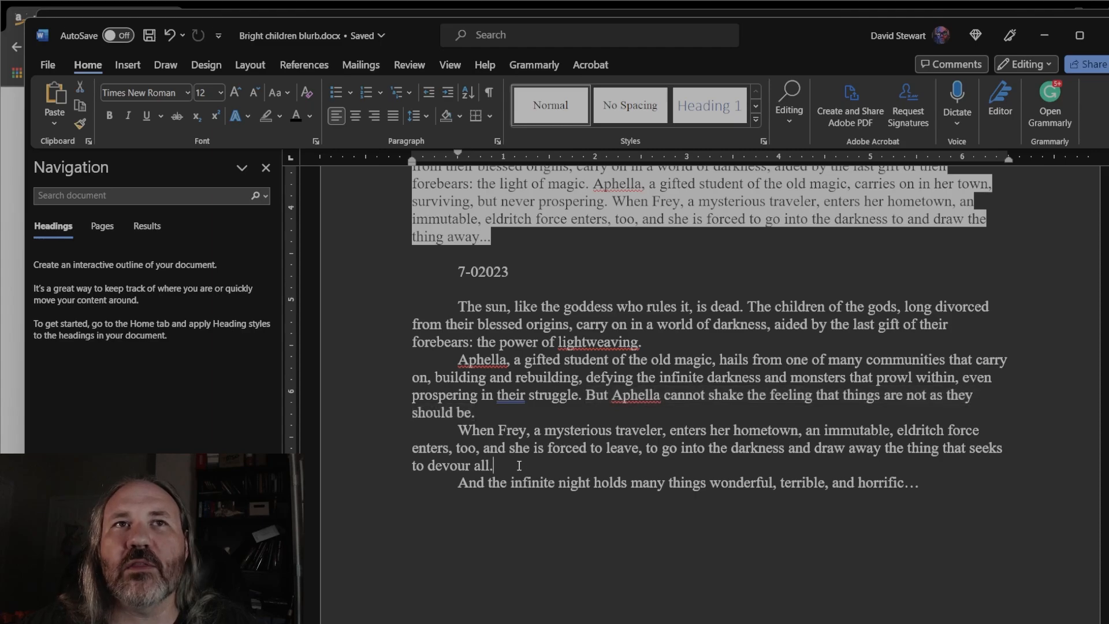
left_click_drag(586, 460, 487, 431)
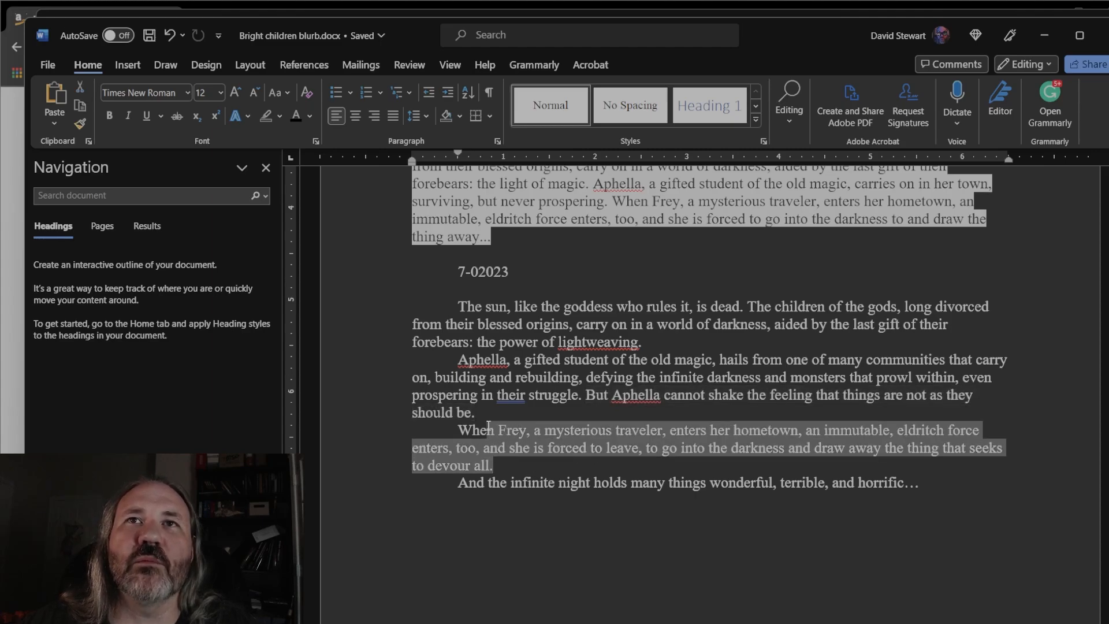
left_click(548, 468)
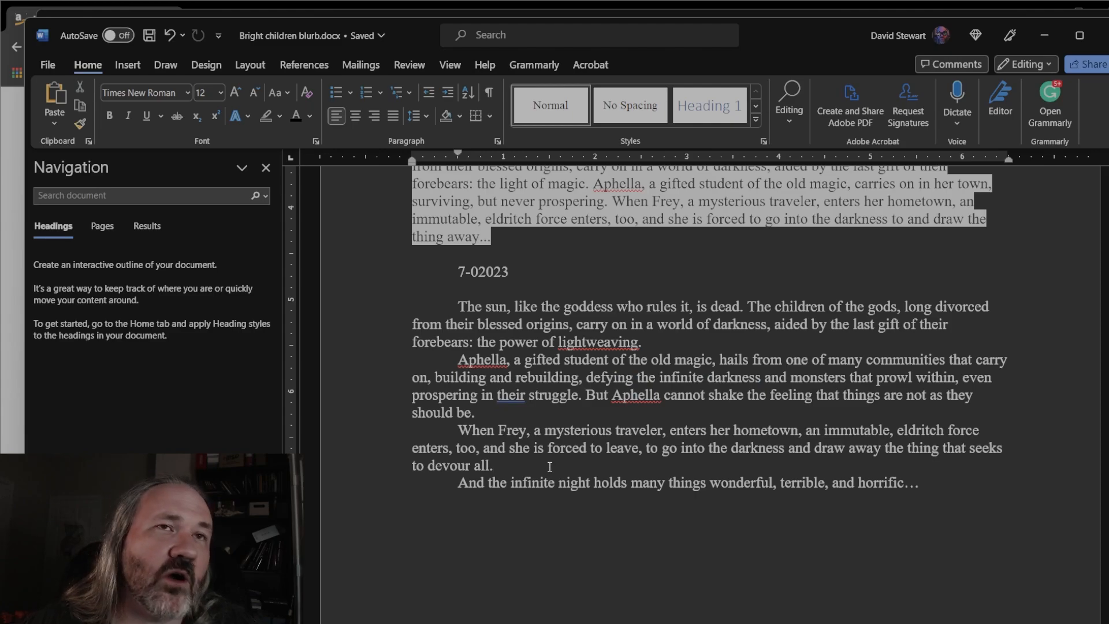
left_click_drag(490, 466, 449, 431)
left_click(549, 465)
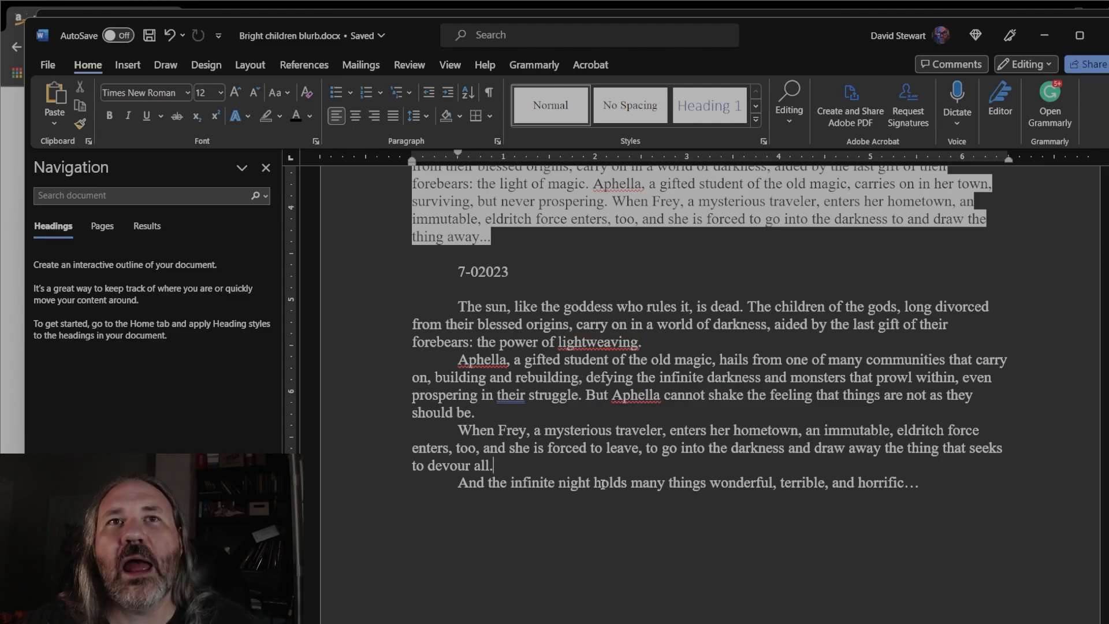
left_click_drag(458, 483, 920, 483)
left_click(919, 483)
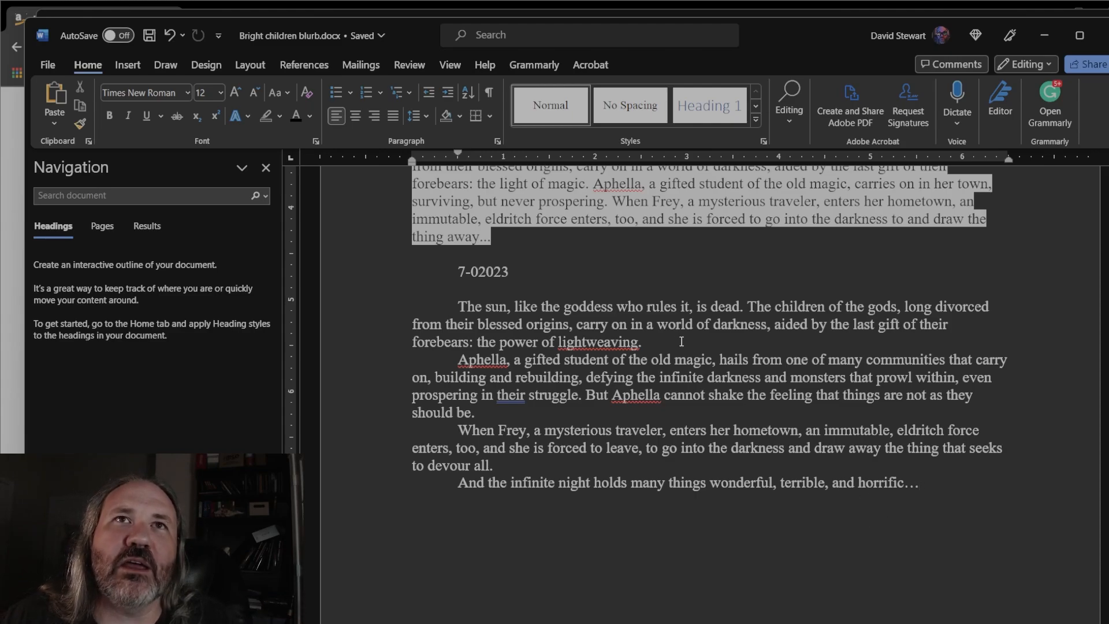
Copy the full 7-02023 blurb from the Word document, switch to the browser and paste it into the eBook's product description
left_click_drag(642, 342, 458, 305)
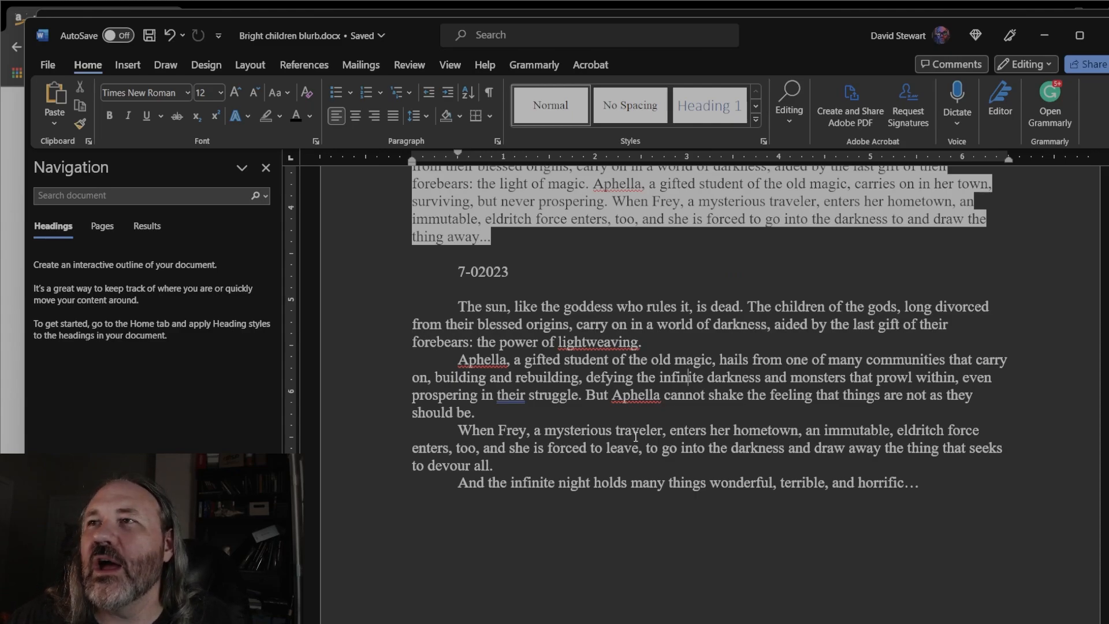
mouse_move(993, 502)
left_mouse_down()
mouse_move(689, 441)
mouse_move(458, 306)
left_mouse_up()
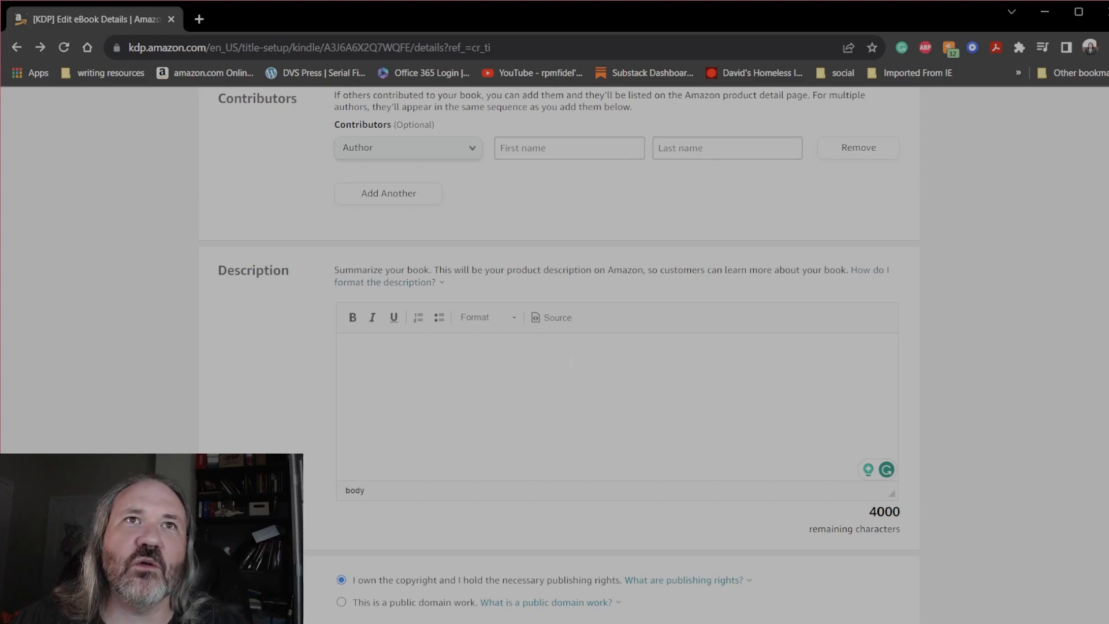
type("The sun, like the goddess who rules it, is dead. The children of the gods, long divorced from their blessed origins, carry on in a world of darkness, aided by the last gift of their forebears: the power of lightweaving. Aphella, a gifted student of the old magic, hails from one of many communities that carry on, building and rebuilding, defying the infinite darkness and monsters that prowl within, even prospering in their struggle. But Aphella cannot shake the feeling that things are not as they should be. When Frey, a mysterious traveler, enters her hometown, an immutable, eldritch force enters, too, and she is forced to leave, to go into the darkness and draw away the thing that seeks to devour all. And the infinite night holds many things wonderful, terrible, and horrific...")
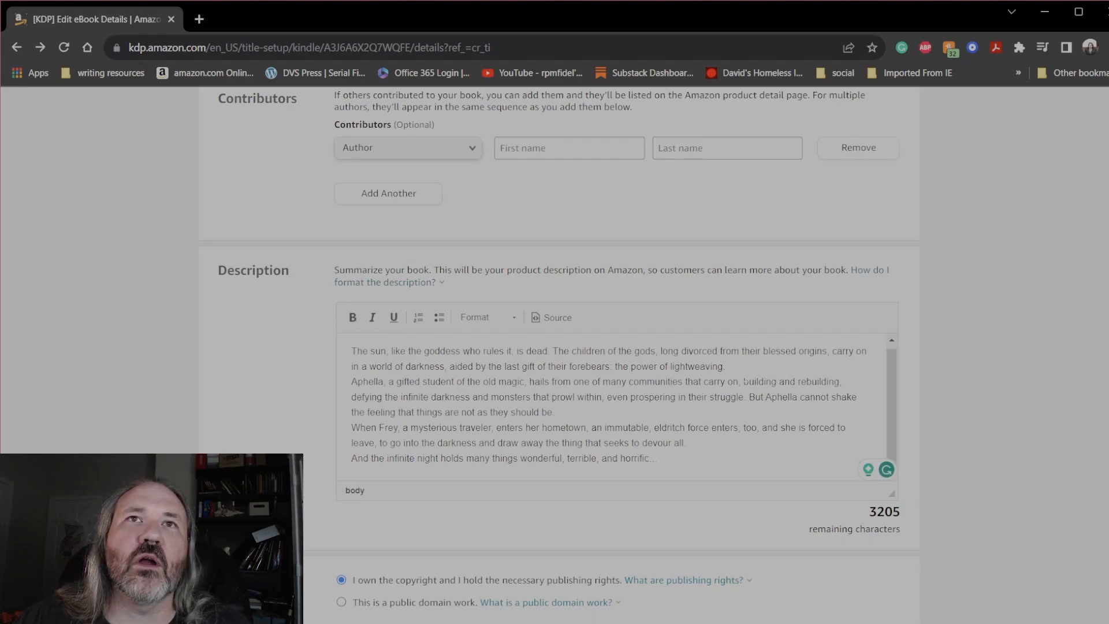
Separate the four paragraphs of the description with a blank line between each
left_click(740, 366)
key("Return")
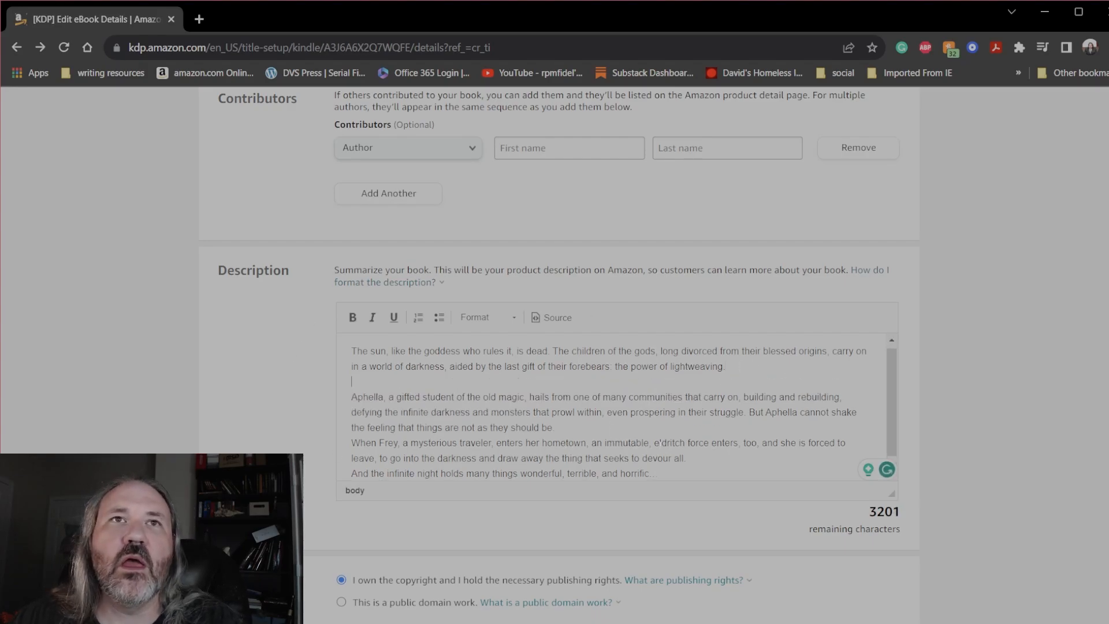
scroll(572, 417, "down", 1)
left_click(571, 414)
key("Return")
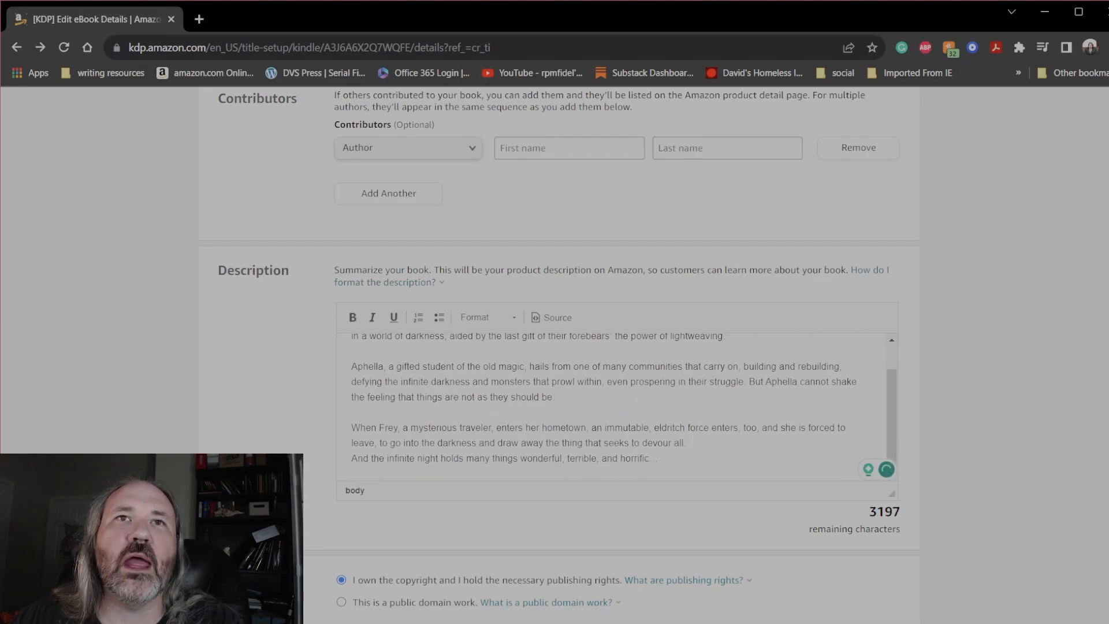
left_click(681, 458)
key("Return")
Italicize the description's closing line, "And the infinite night holds many things wonderful, terrible, and horrific…"
scroll(677, 458, "down", 1)
triple_click(676, 458)
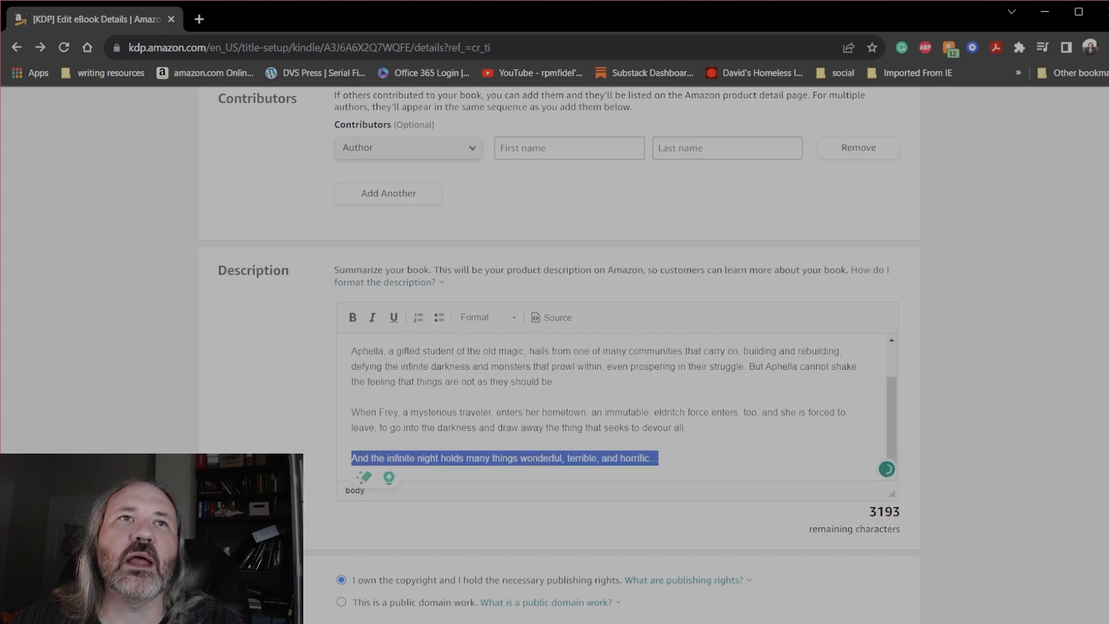
left_click(373, 317)
left_click(398, 351)
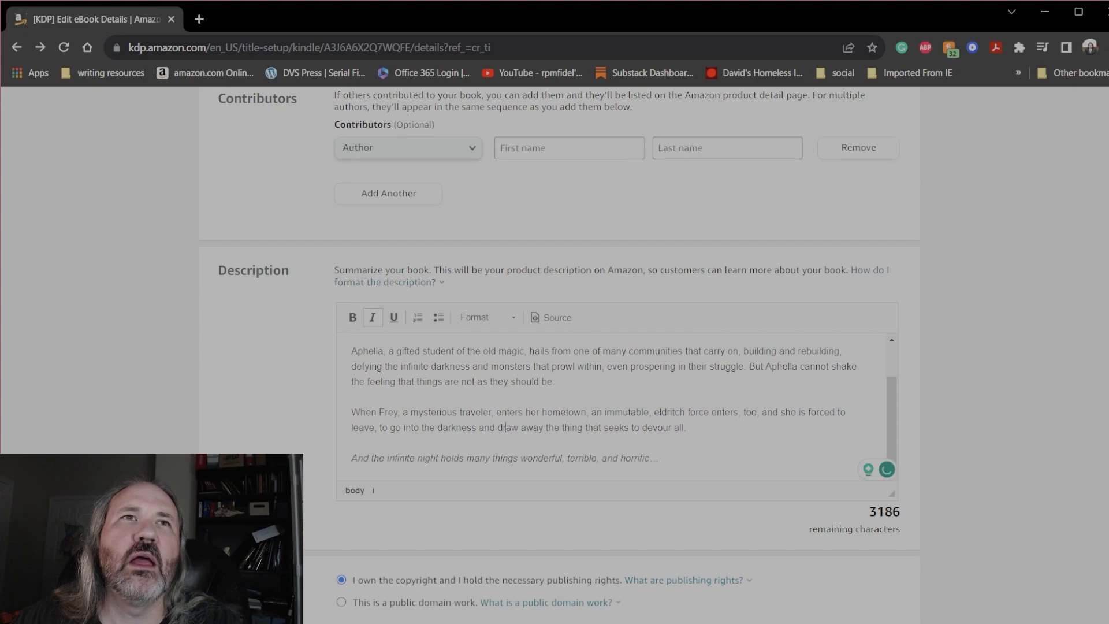
Make the character names "Aphella" and "Frey," bold at the start of the second and third description paragraphs
scroll(503, 478, "up", 2)
left_click_drag(386, 402, 350, 402)
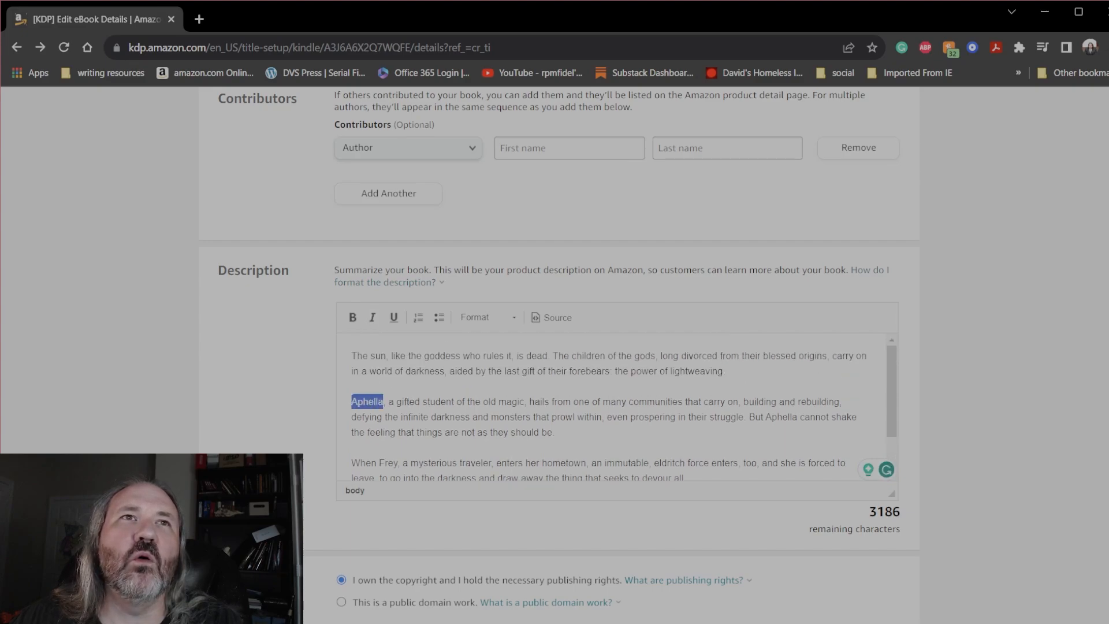
left_click(359, 322)
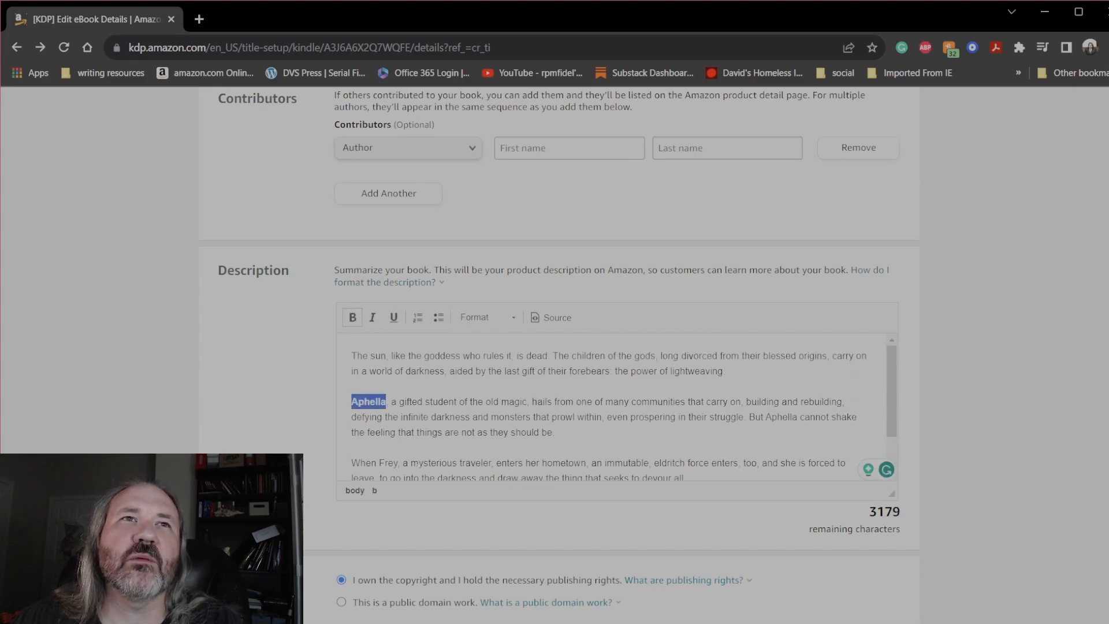
left_click_drag(400, 464, 380, 463)
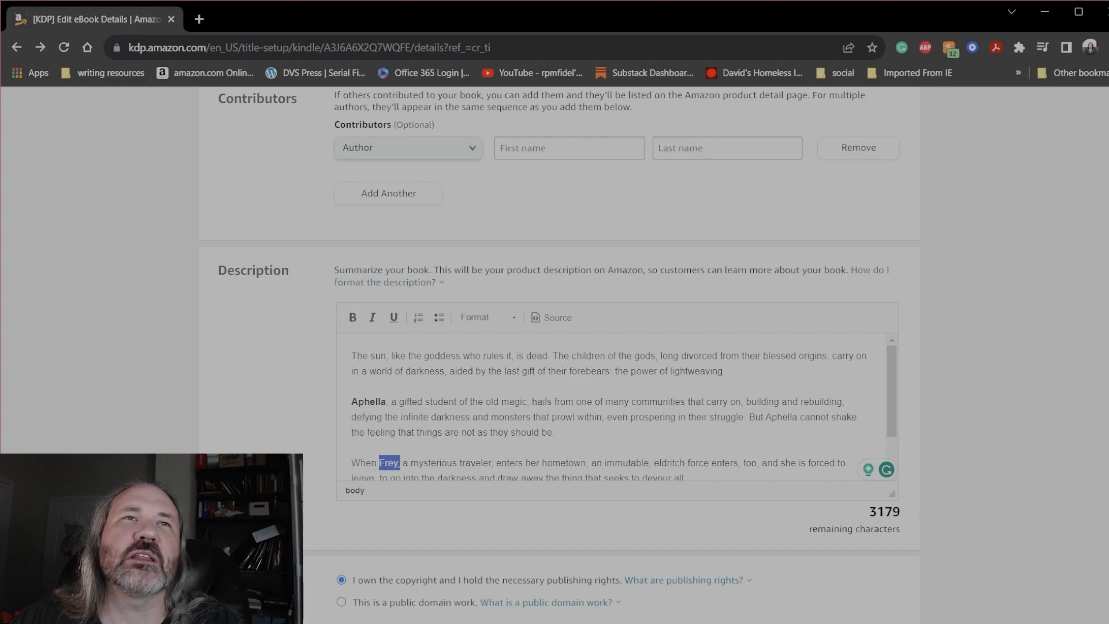
left_click(357, 313)
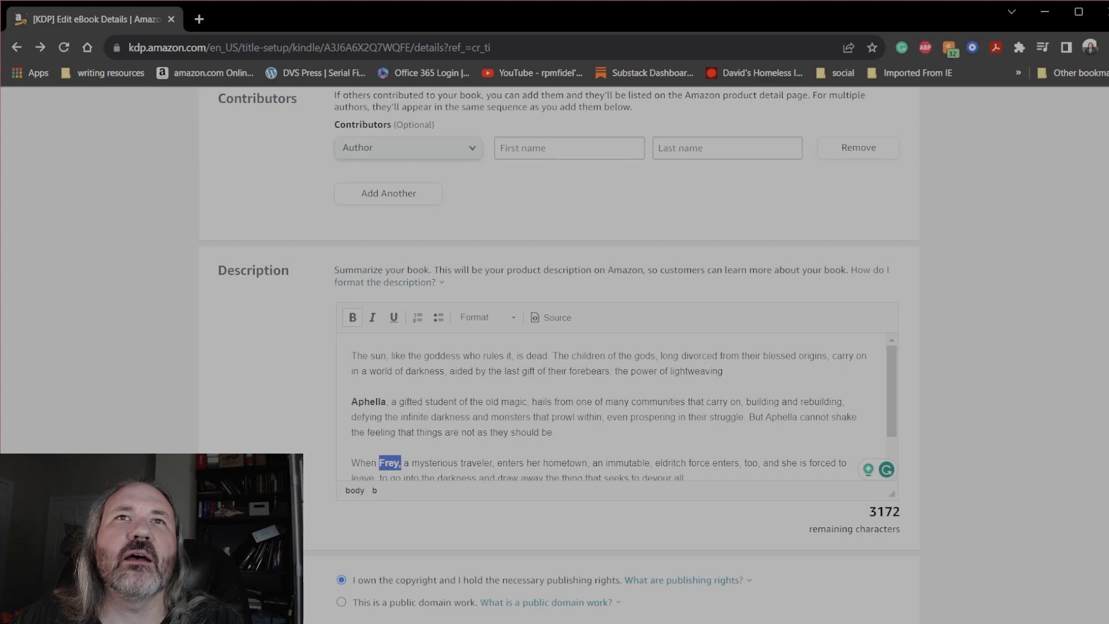
Italicize "lightweaving" in the first description paragraph and look over the whole formatted description
left_click_drag(671, 371, 725, 371)
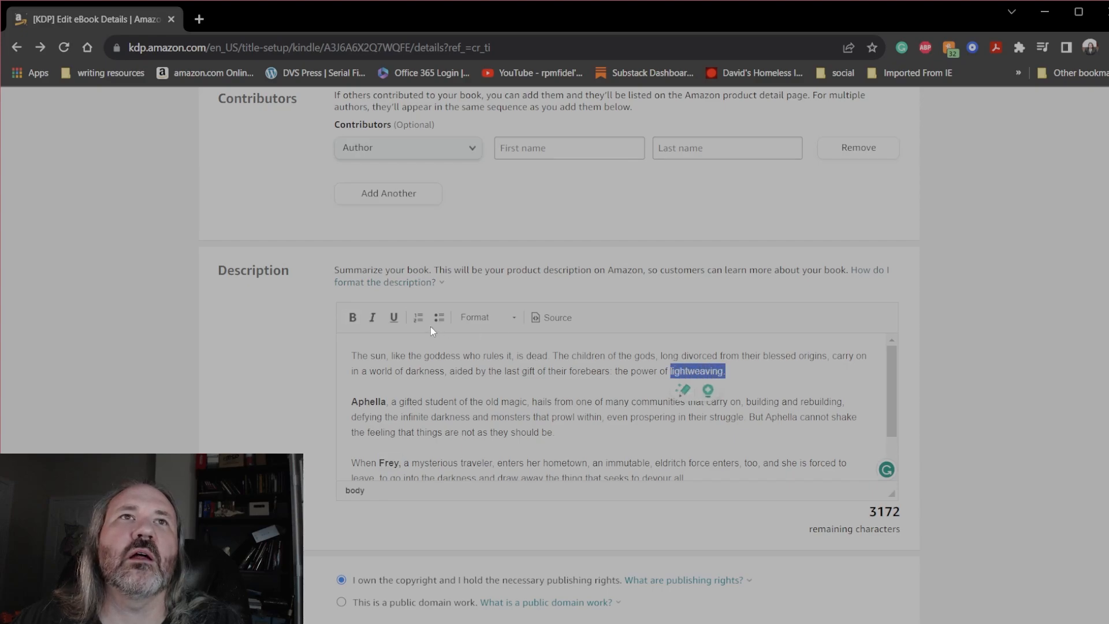
left_click(372, 317)
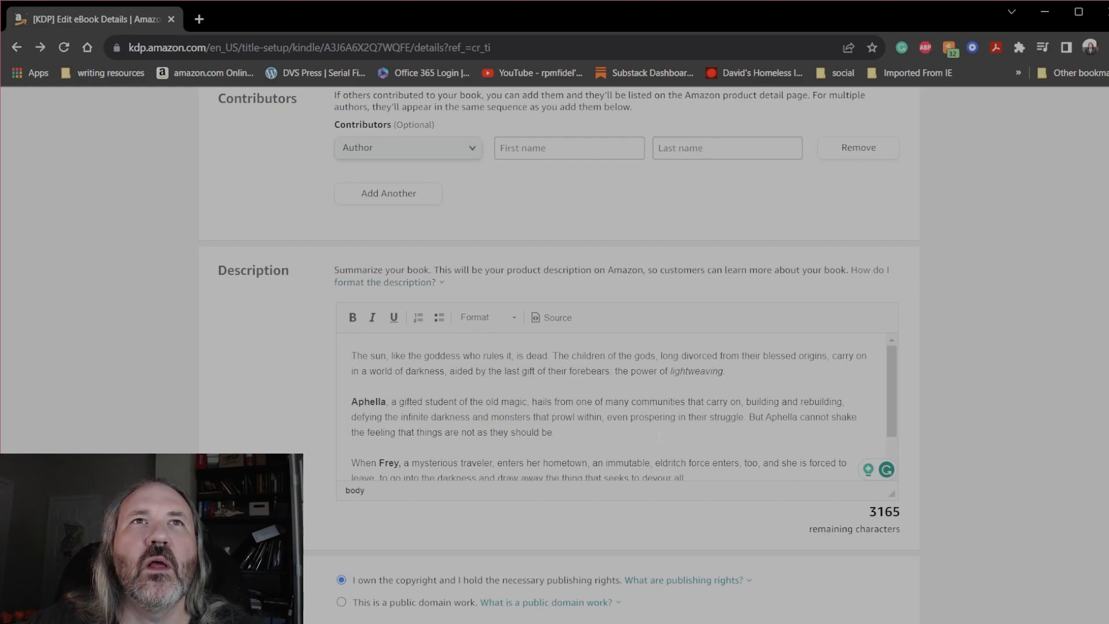
scroll(658, 429, "down", 5)
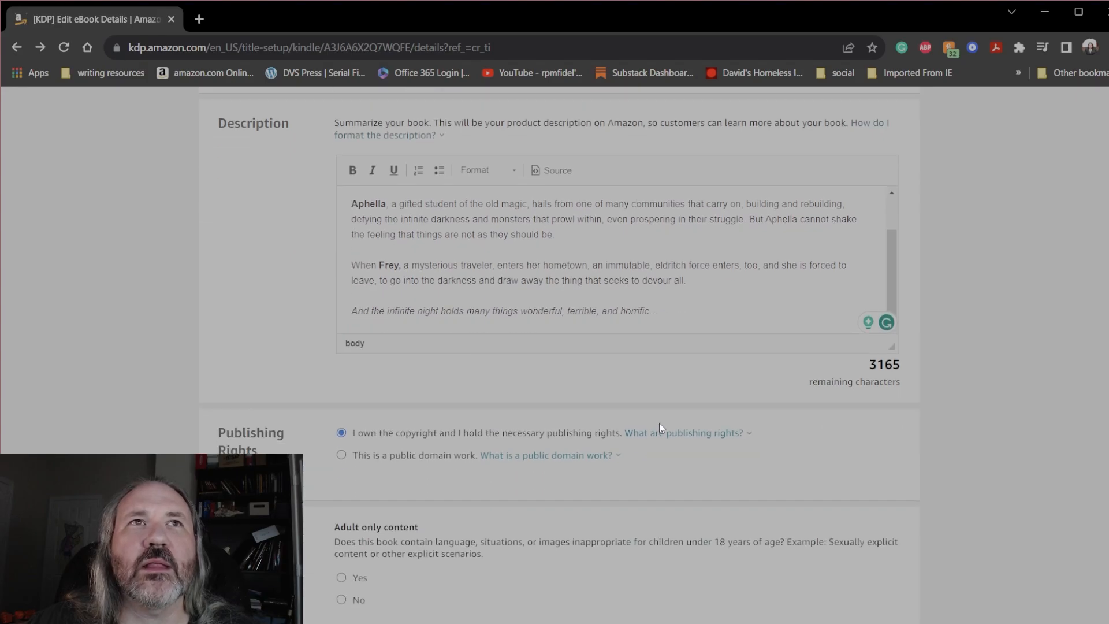
scroll(719, 348, "up", 5)
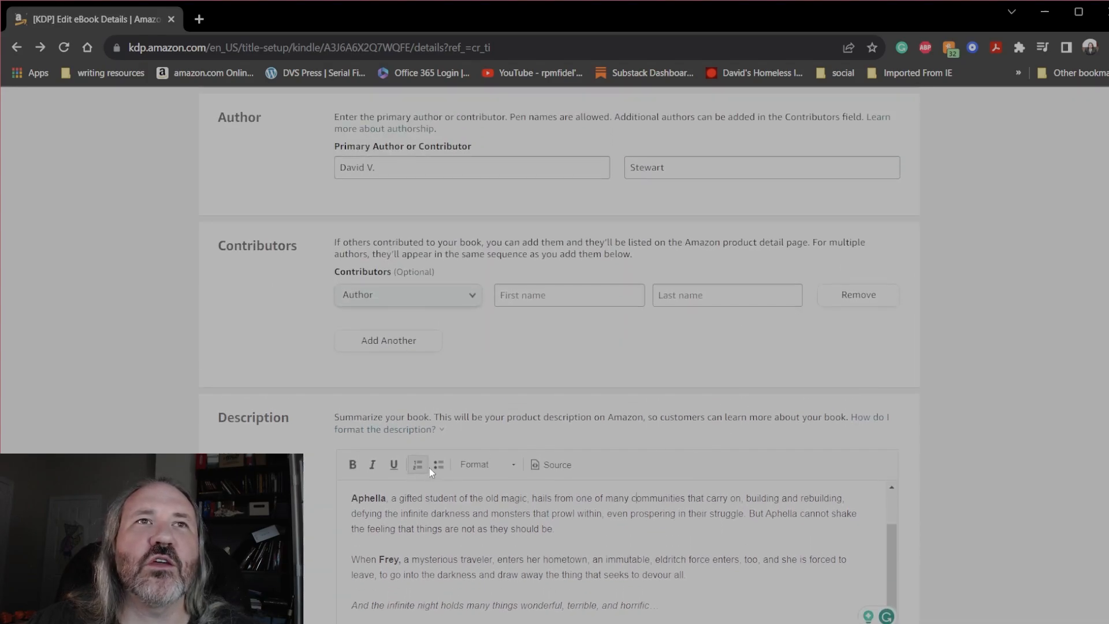
scroll(560, 355, "down", 4)
scroll(613, 335, "up", 2)
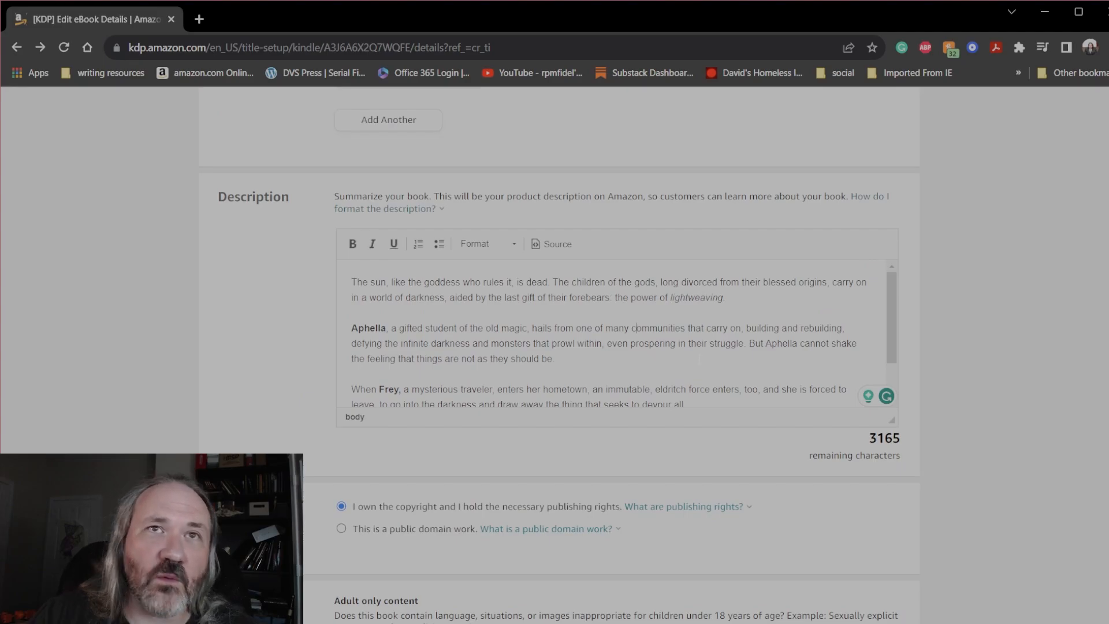
Read the adult only content question, highlighting its "Sexually explicit" example, and answer it with No
scroll(699, 359, "down", 5)
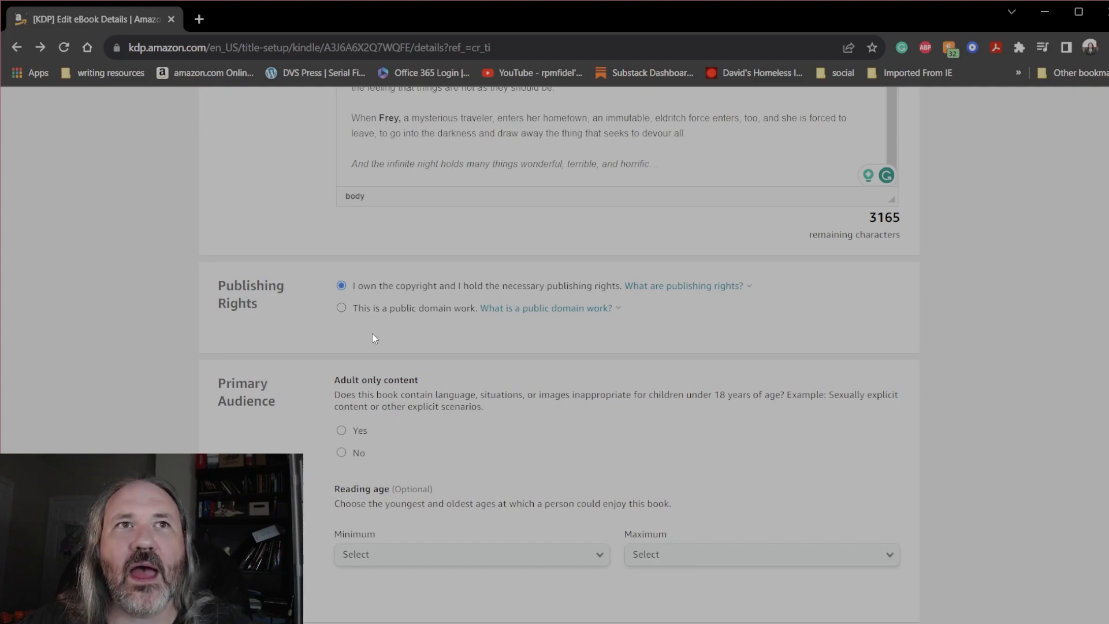
scroll(372, 334, "down", 3)
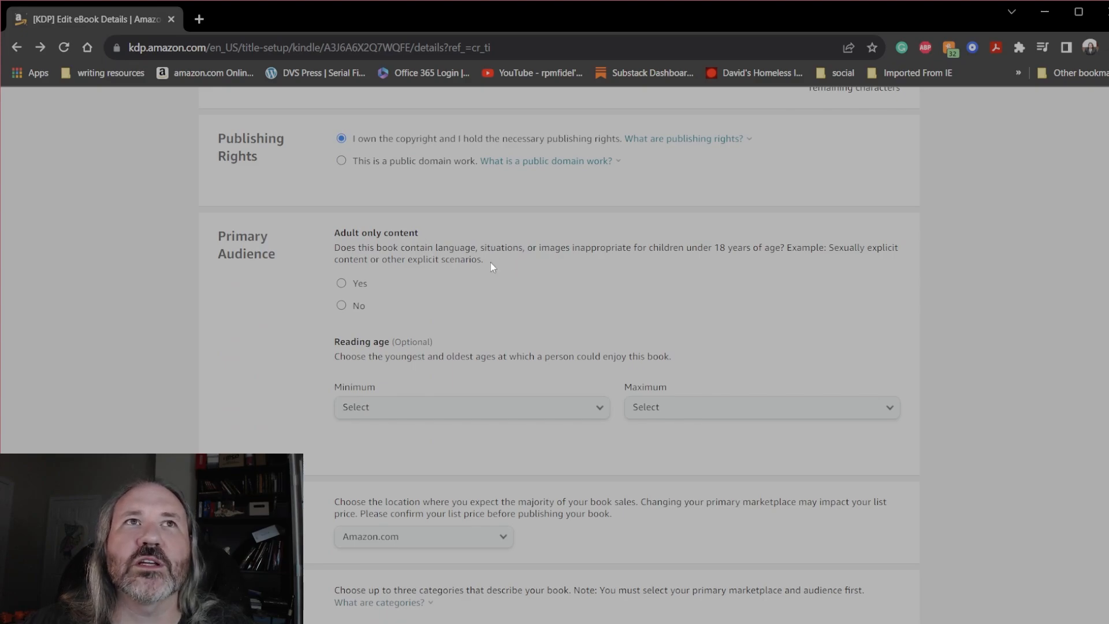
mouse_move(486, 261)
left_mouse_down()
mouse_move(454, 249)
mouse_move(482, 260)
left_mouse_up()
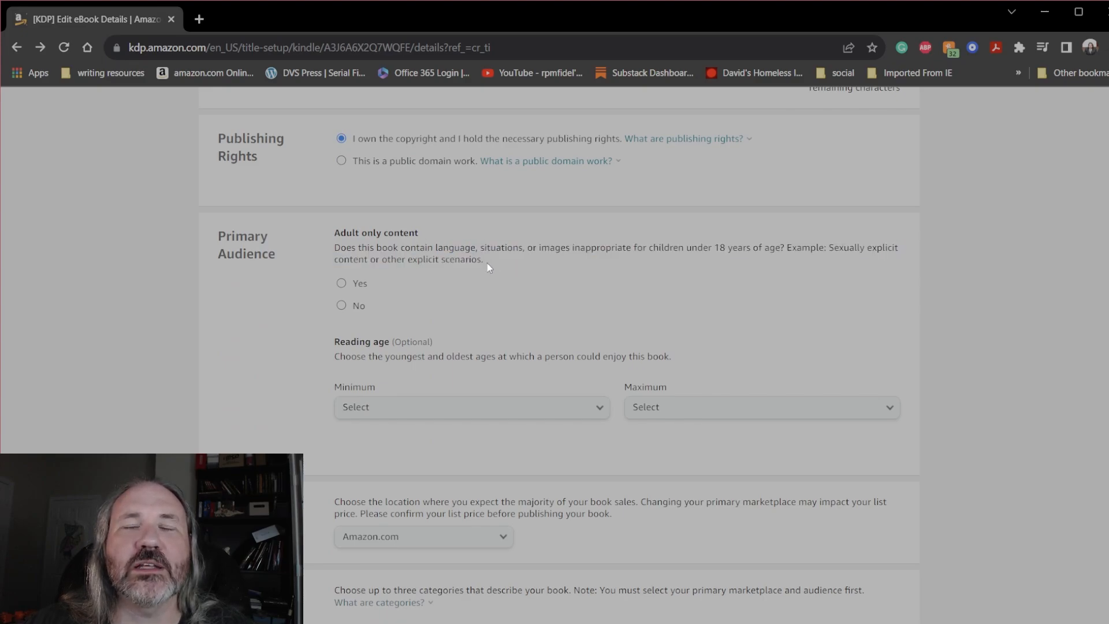
left_click_drag(830, 248, 887, 248)
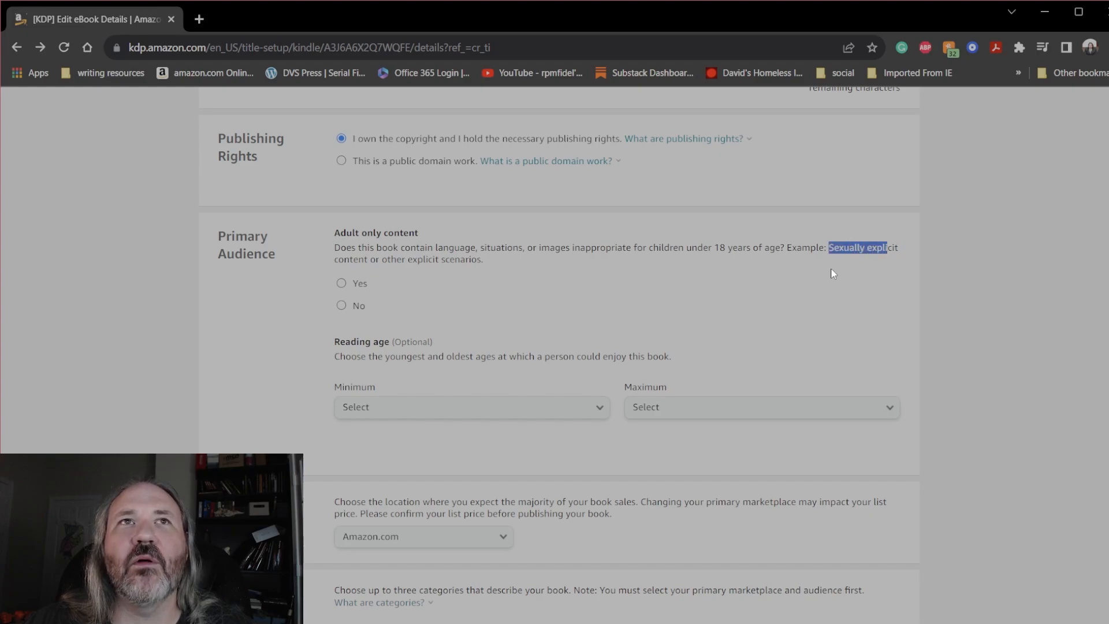
left_click(833, 274)
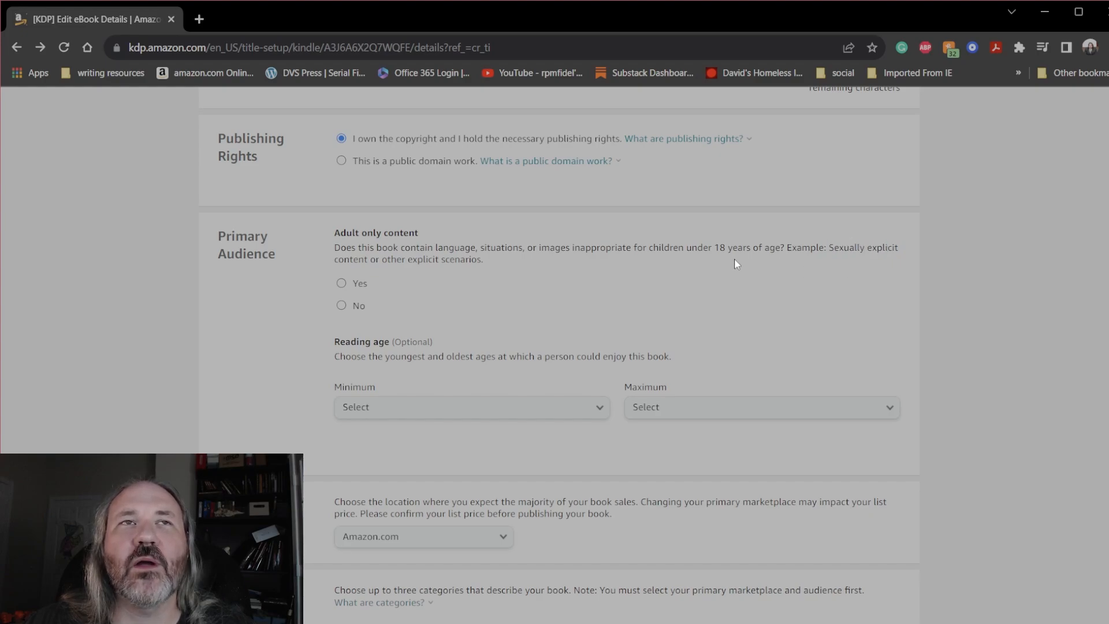
left_click(341, 306)
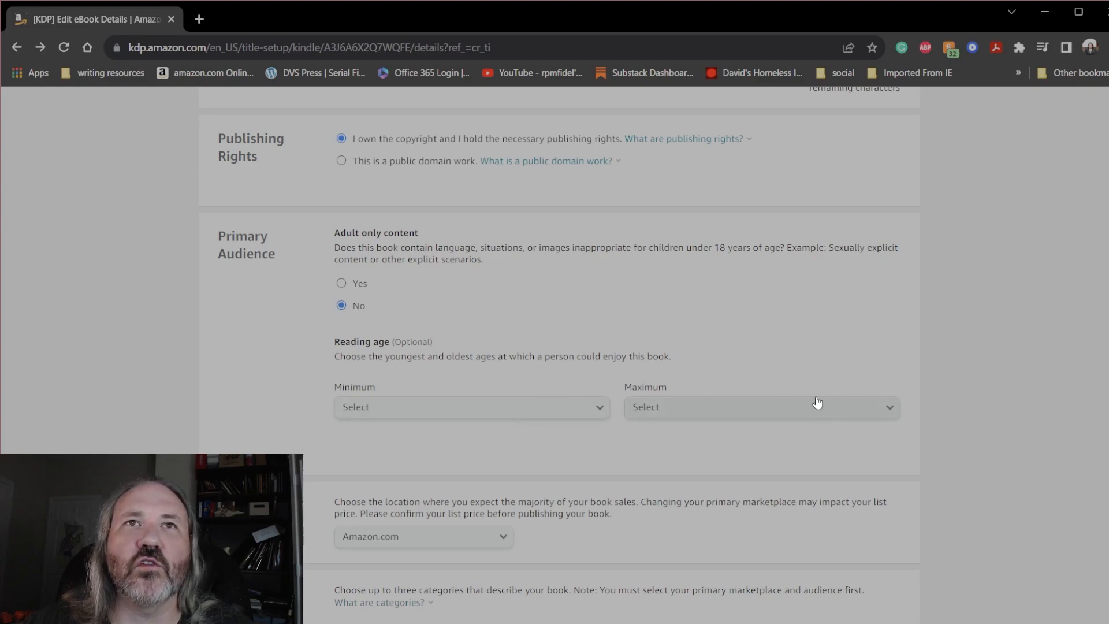
Look over the optional reading age fields and the available primary marketplaces, leaving Amazon.com selected
scroll(695, 416, "down", 1)
scroll(694, 414, "down", 1)
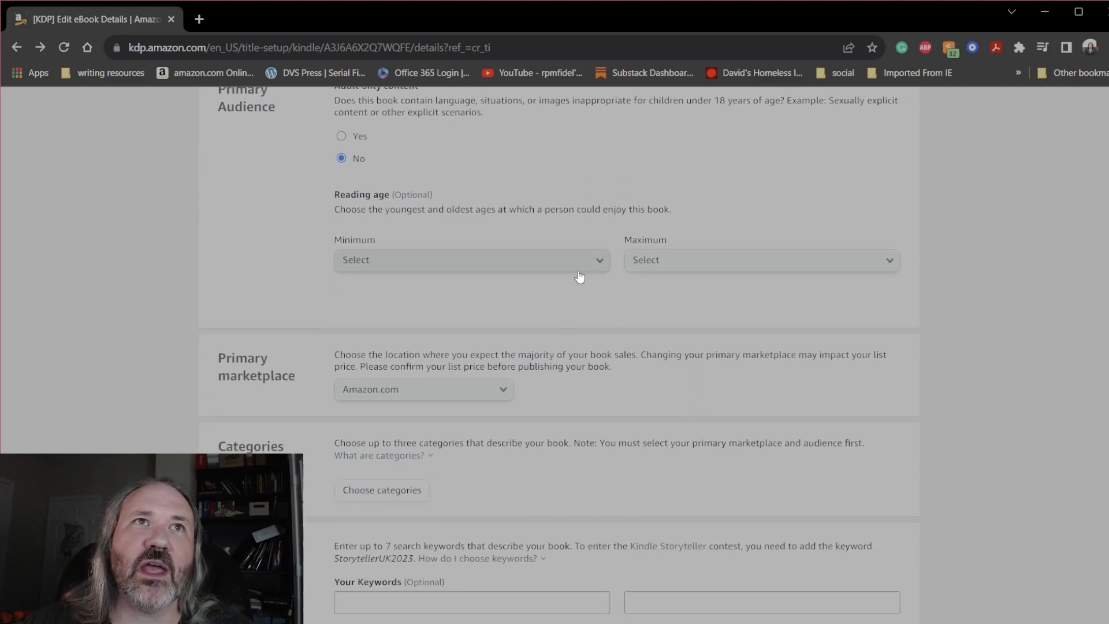
scroll(746, 338, "up", 1)
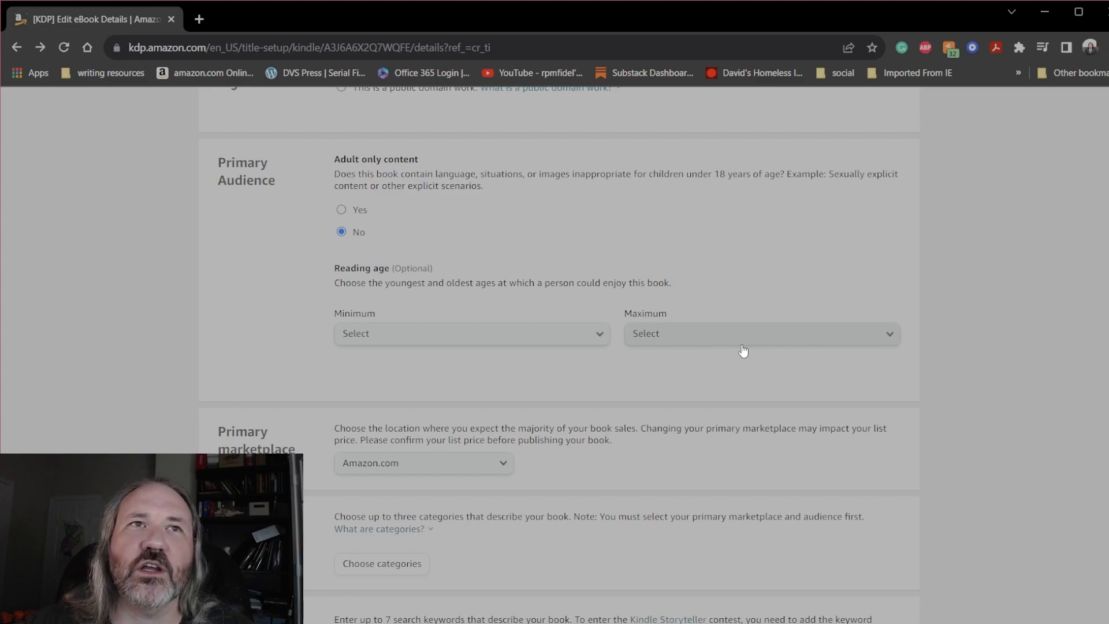
scroll(743, 351, "down", 2)
left_click(503, 317)
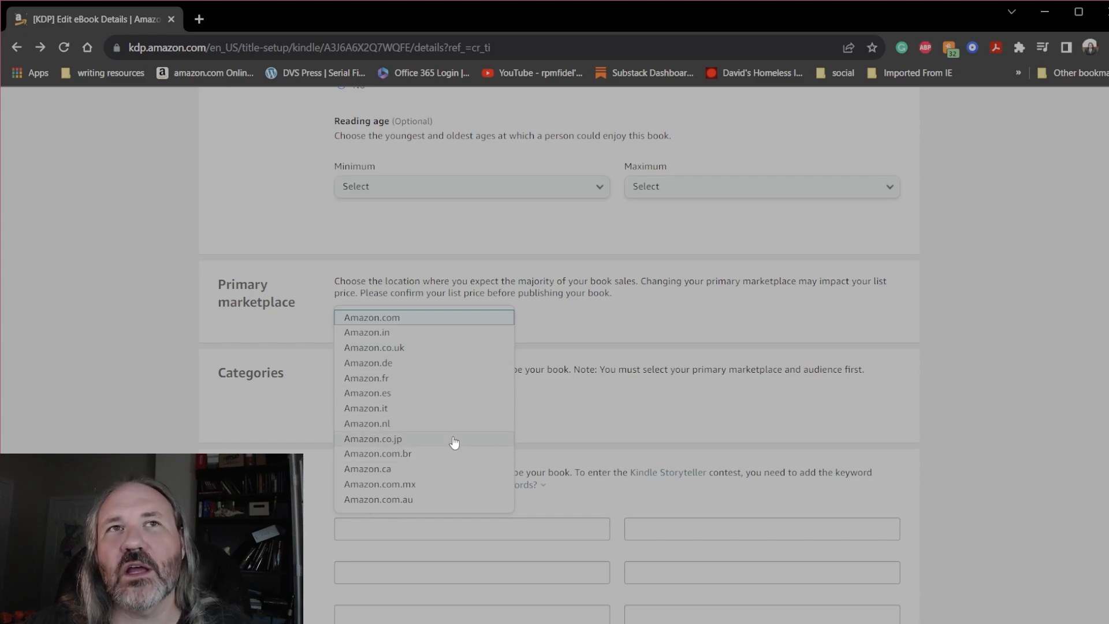
left_click(599, 397)
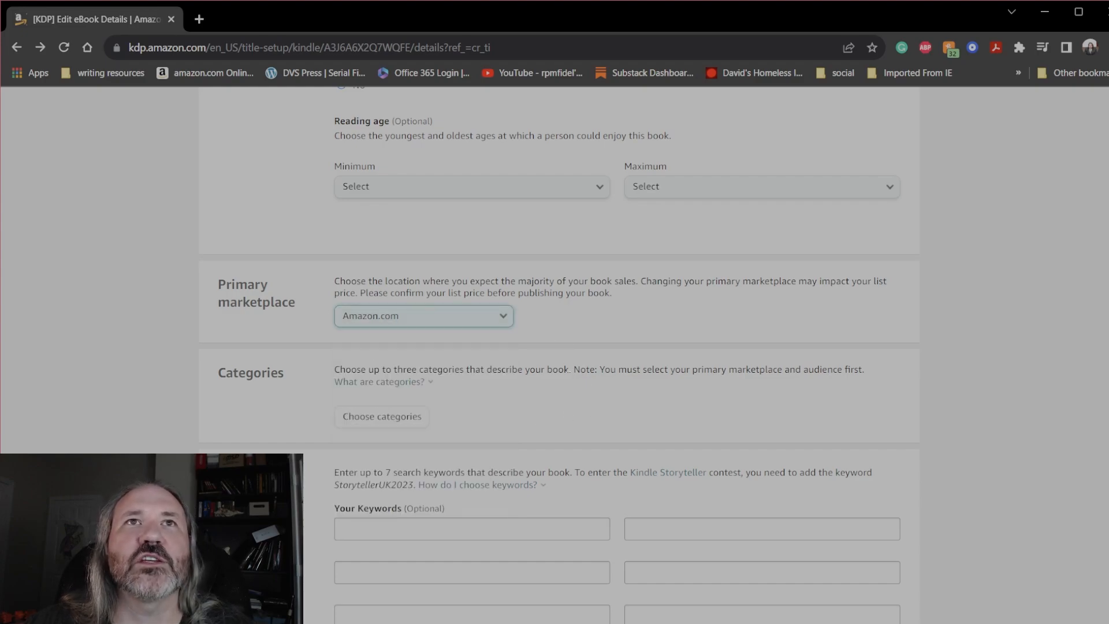
Open the category selection for the eBook and highlight the maximum number of category placements in its instructions
scroll(537, 431, "down", 2)
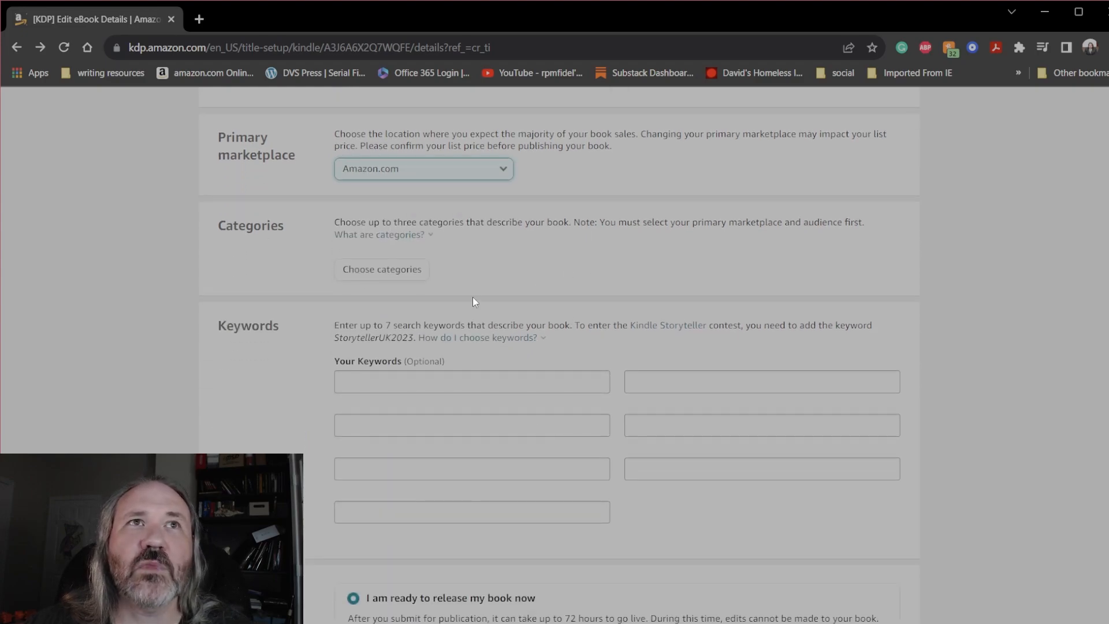
left_click(417, 270)
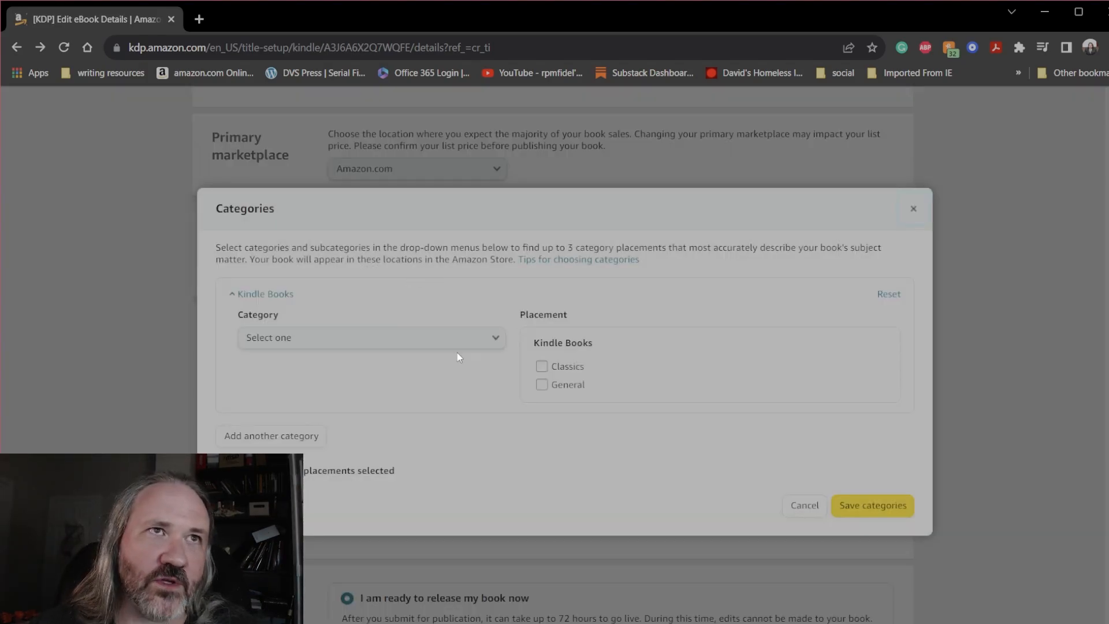
left_click(492, 341)
left_click(492, 341)
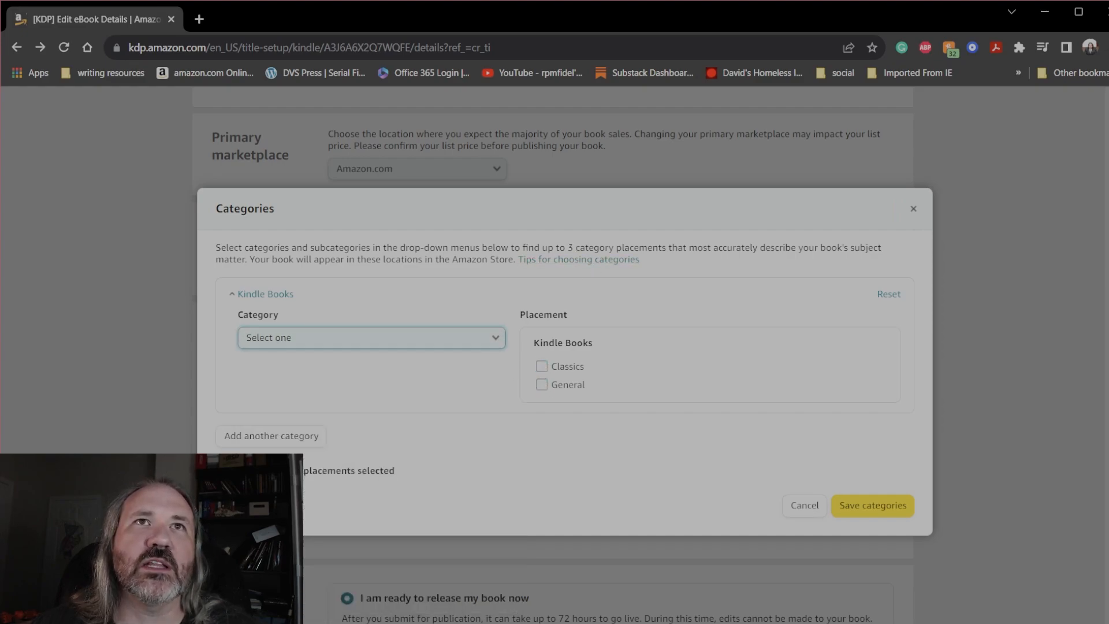
double_click(570, 248)
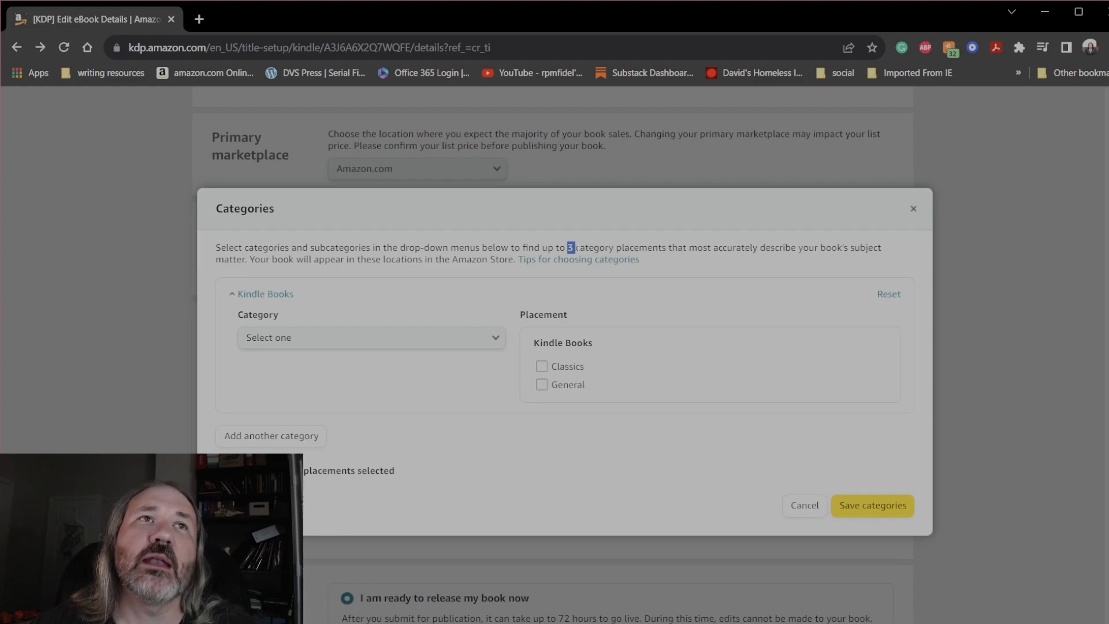
Set the category to Science Fiction & Fantasy with the subcategory Fantasy, and view the options for the further subcategory
left_click(495, 341)
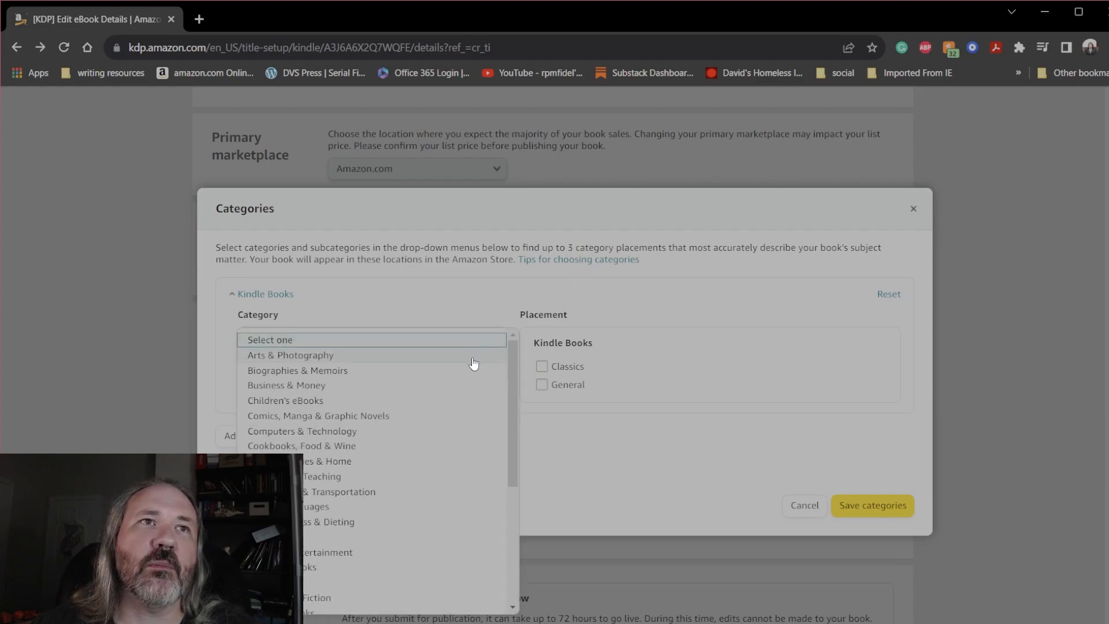
scroll(480, 403, "down", 3)
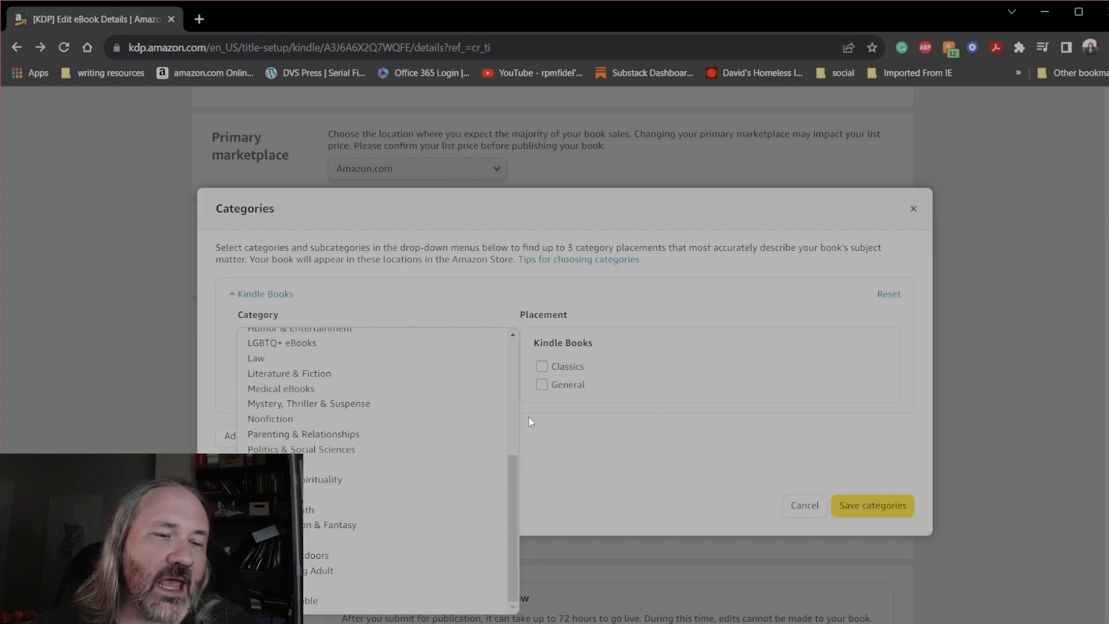
scroll(405, 434, "down", 5)
left_click(375, 525)
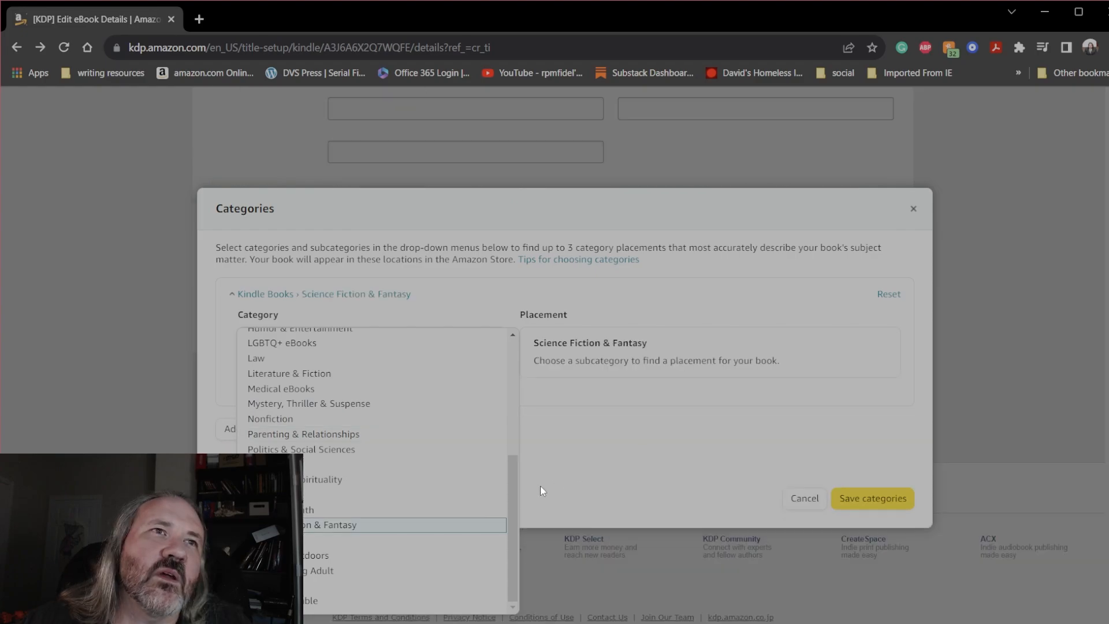
left_click(436, 528)
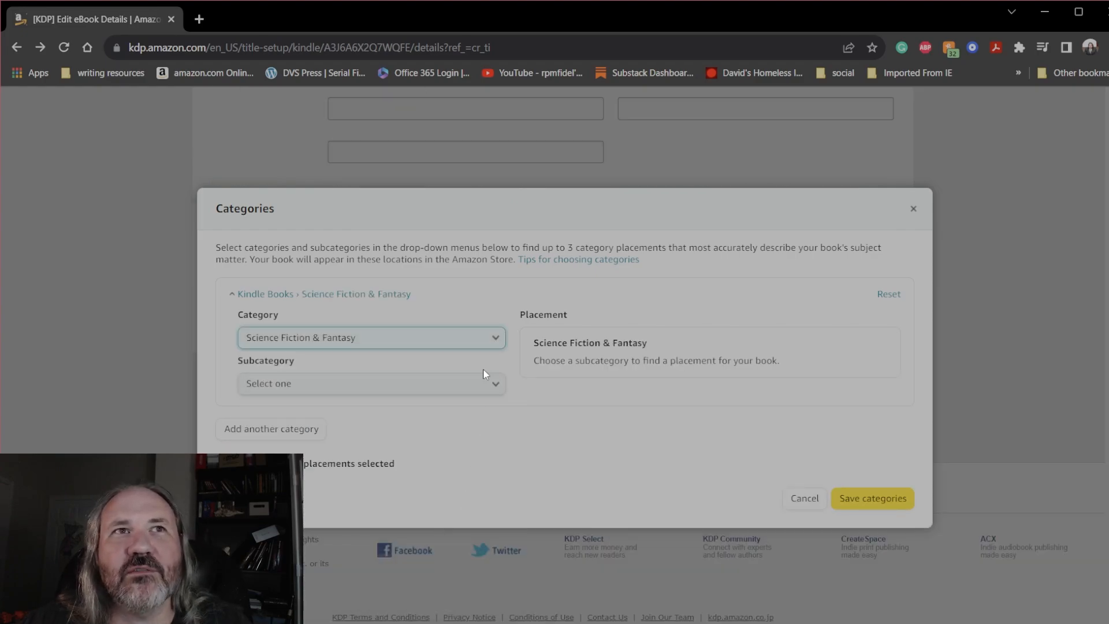
left_click(496, 386)
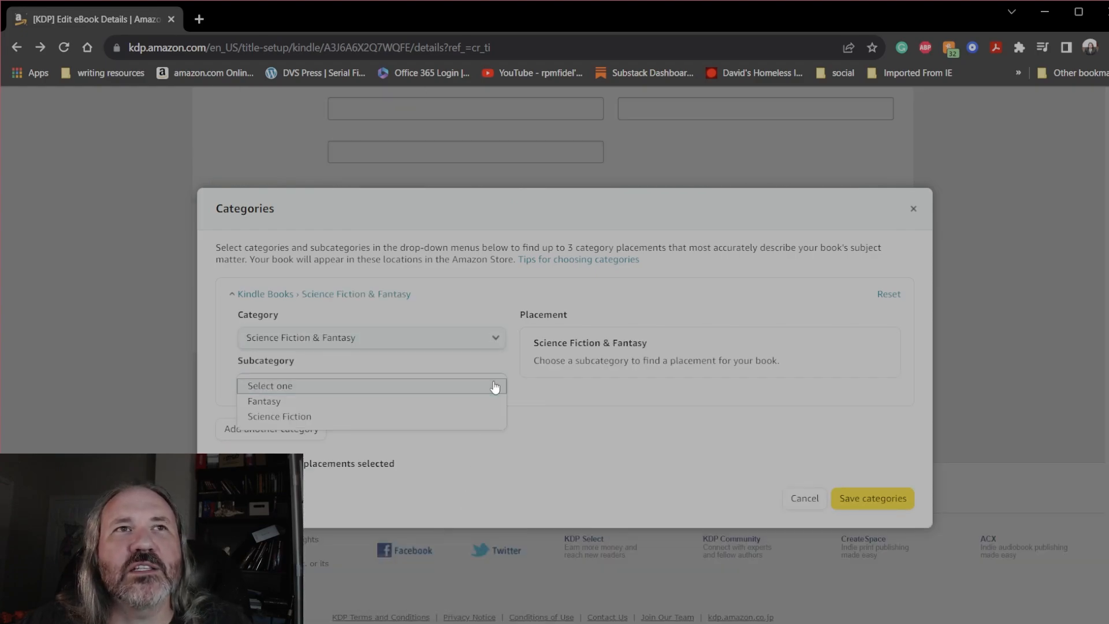
left_click(458, 411)
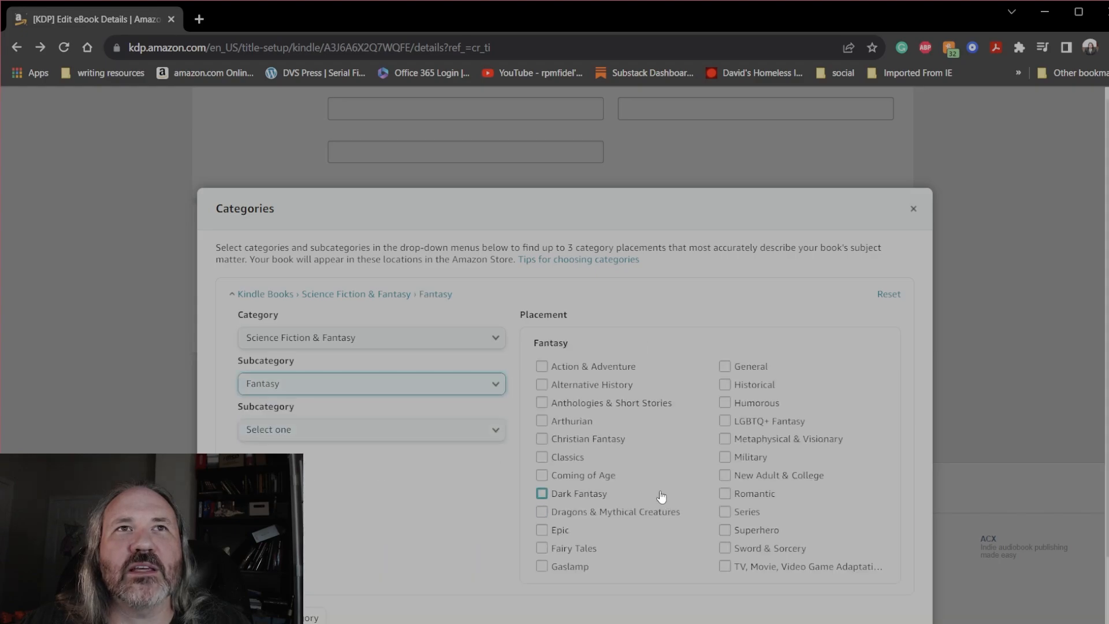
left_click(466, 433)
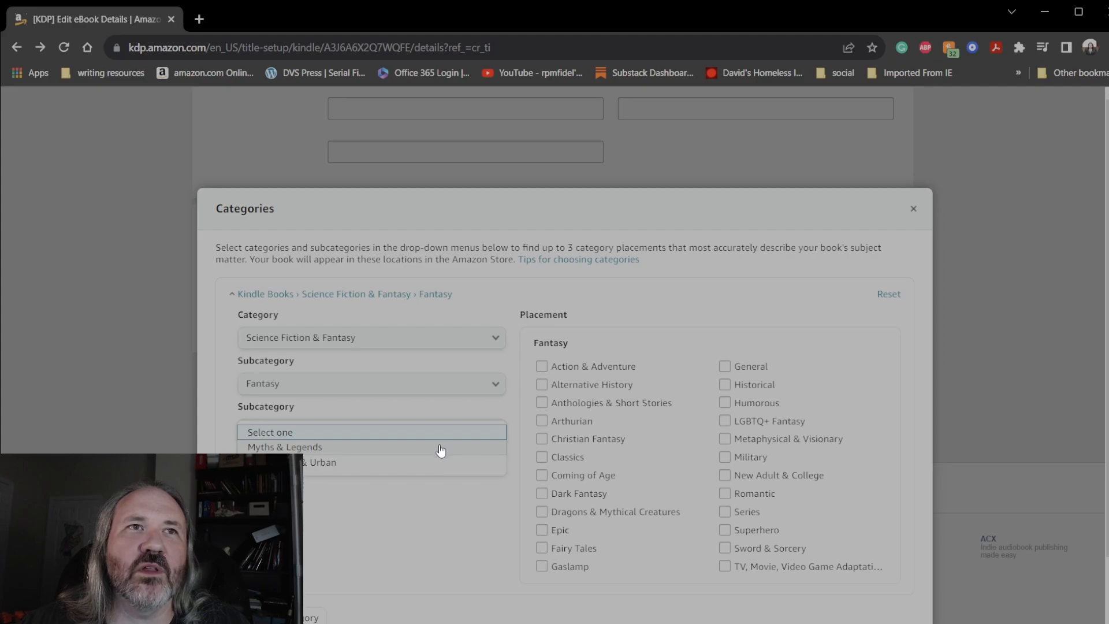
Choose the Fantasy placements Sword & Sorcery, Epic and Dark Fantasy, and save the categories
left_click(725, 548)
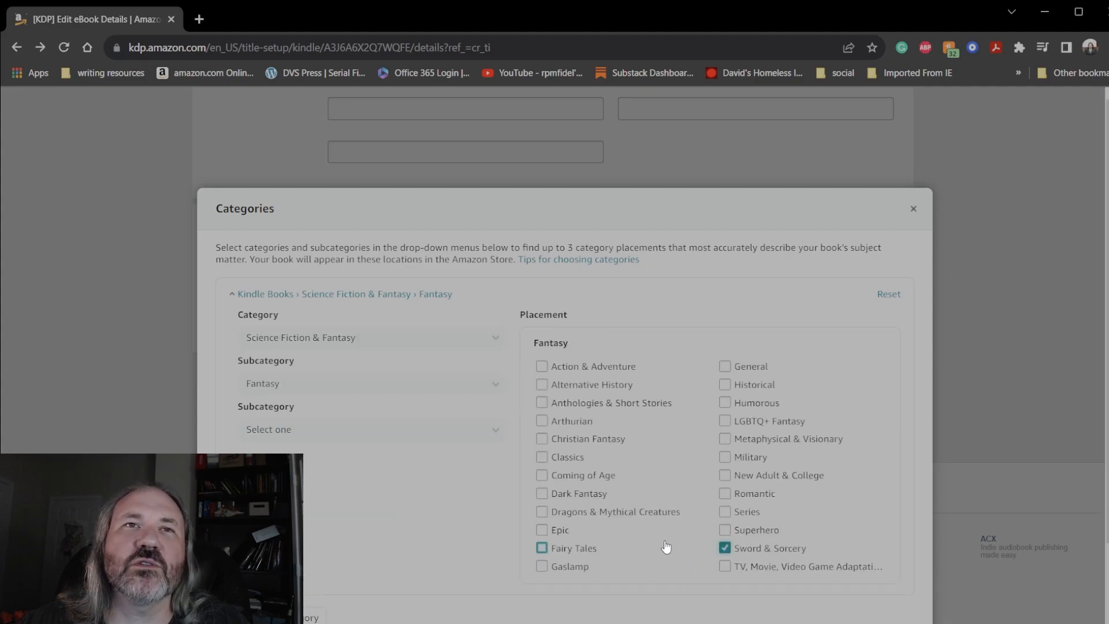
left_click(542, 530)
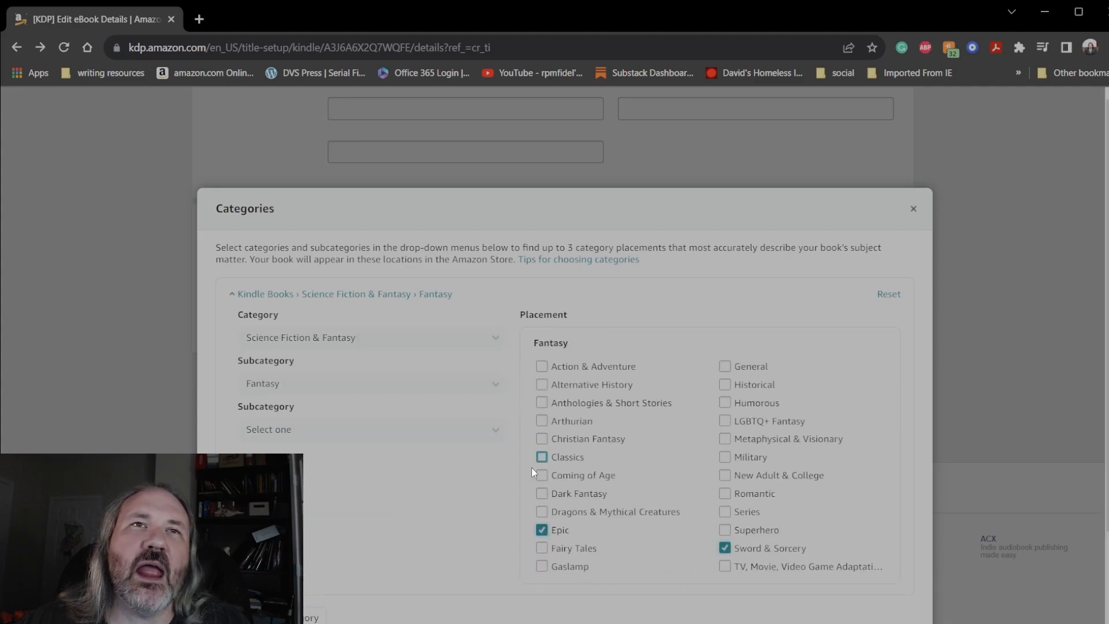
left_click(542, 493)
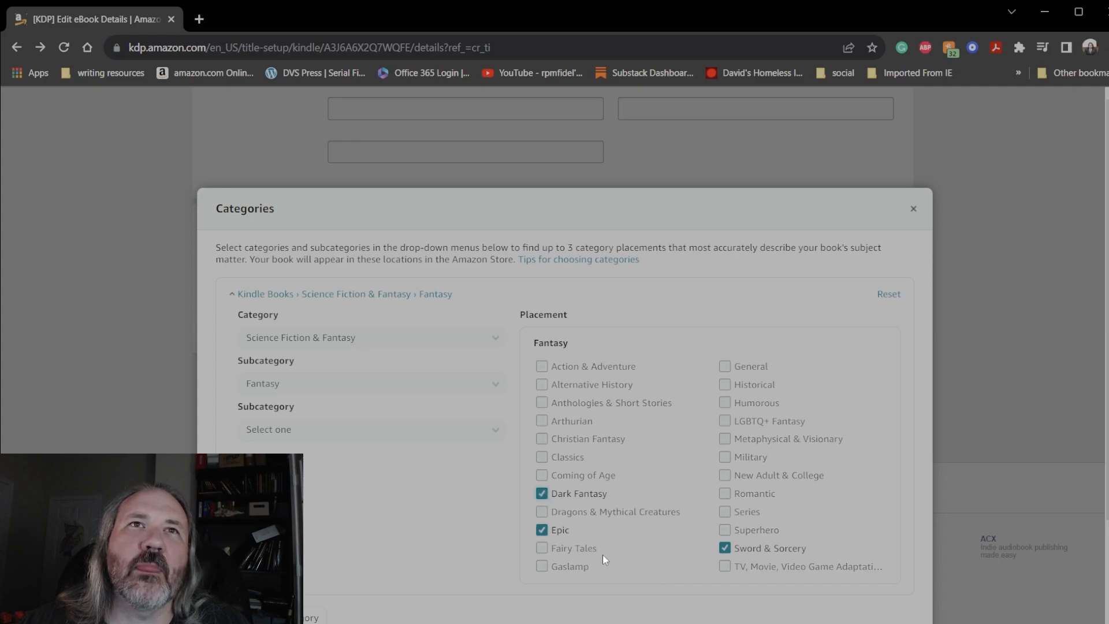
left_click(725, 548)
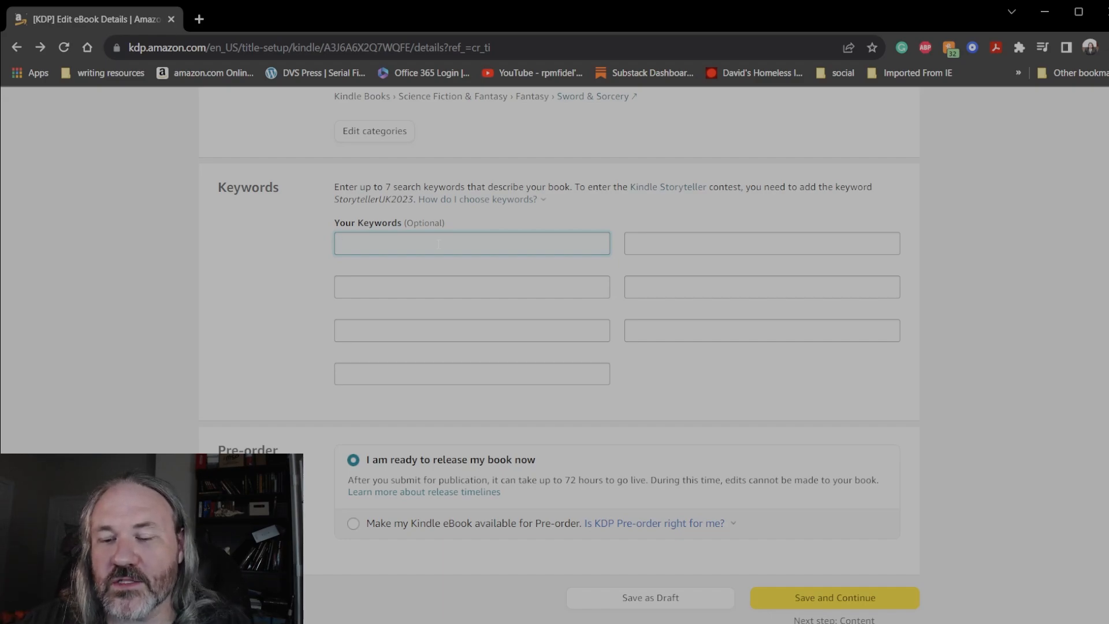
Enter "Magic" as the first search keyword and replace "Elves" with "Fae" as the second
type("Magic")
key("Tab")
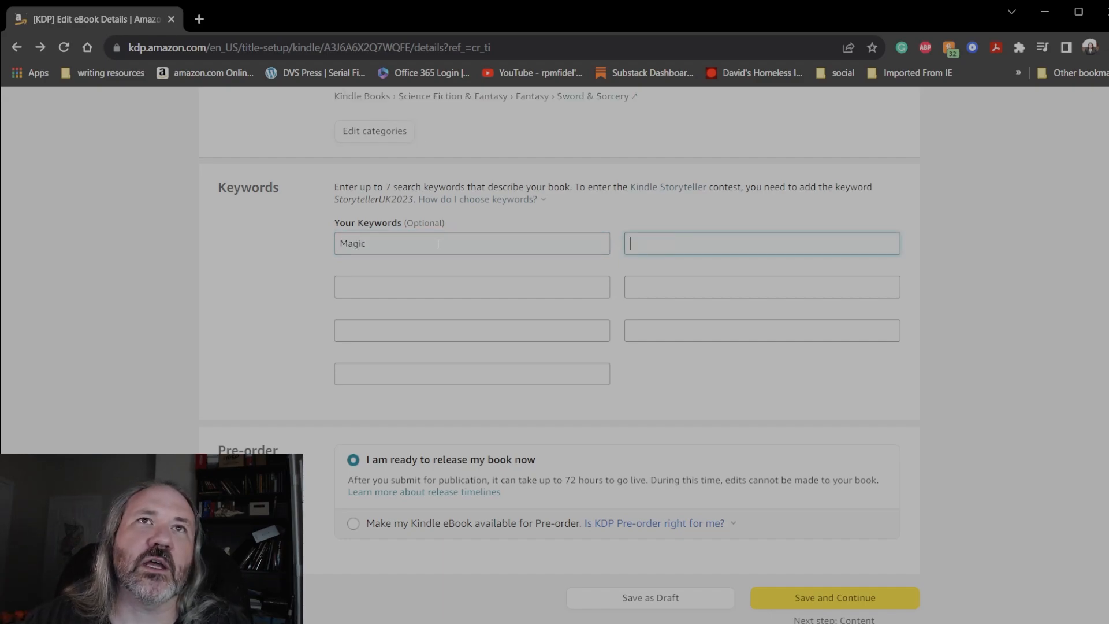
type("Elves")
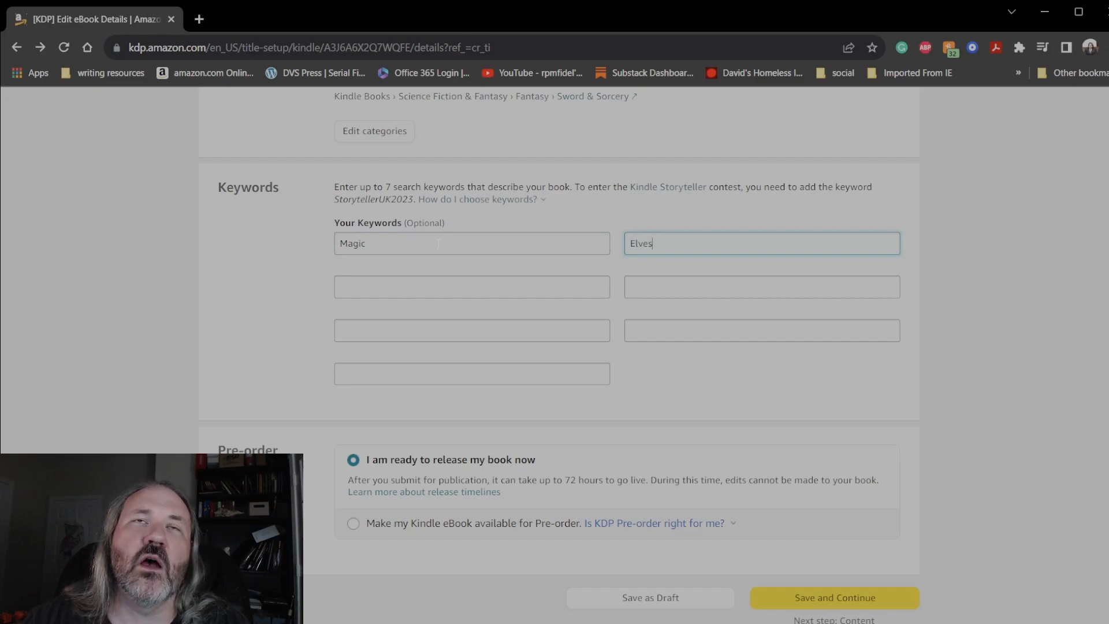
key("BackSpace")
key("BackSpace")
key("BackSpace")
key("BackSpace")
key("BackSpace")
type("Fa")
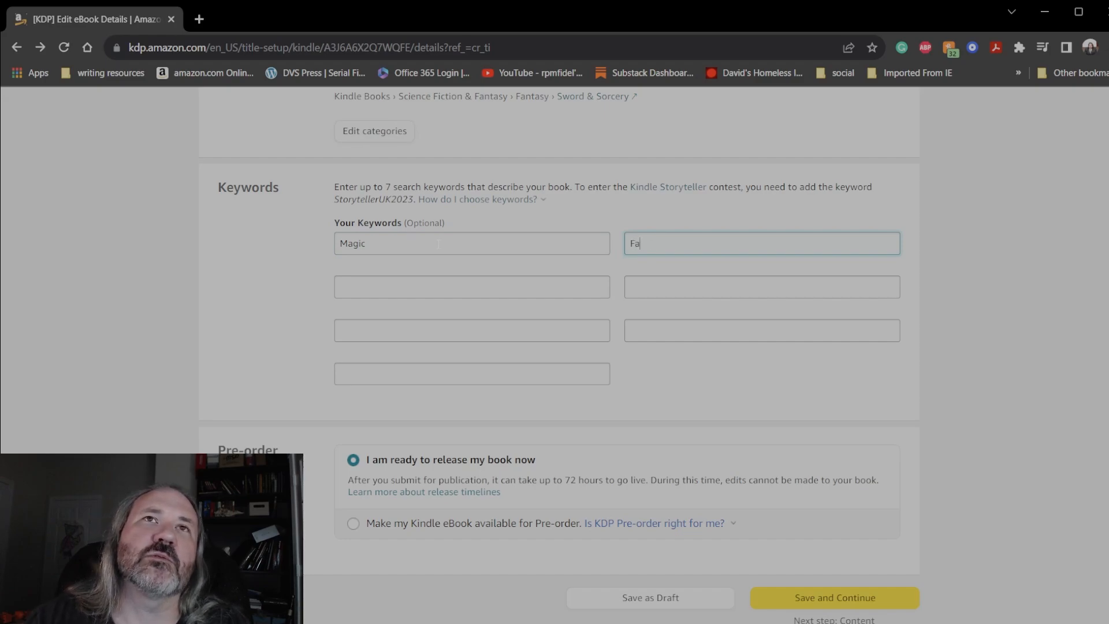
type("nt")
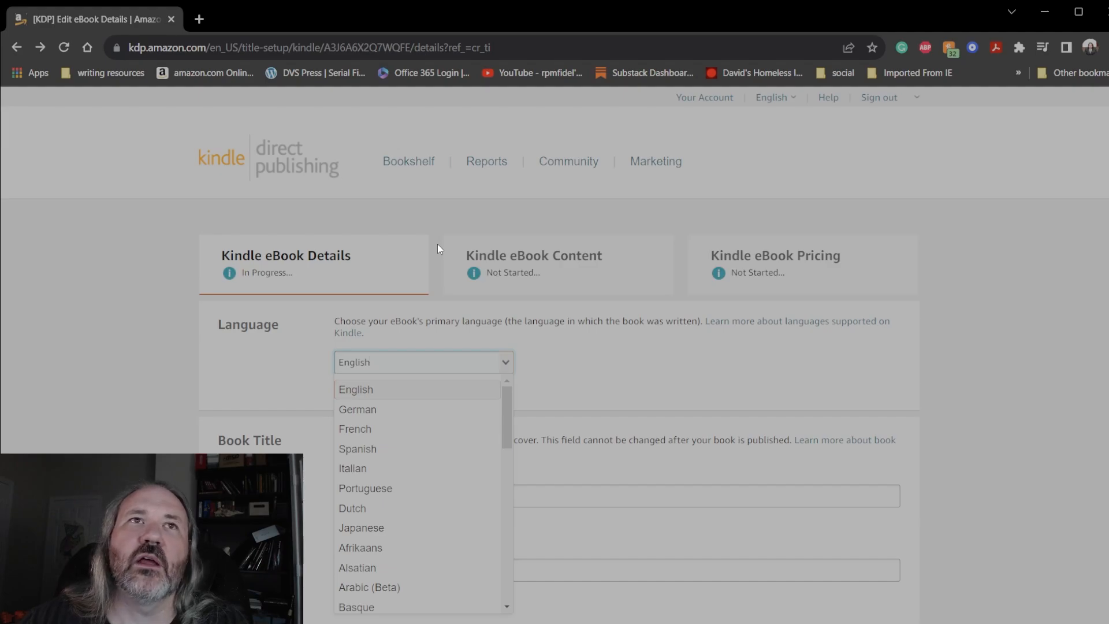
Dismiss the open language list, keeping English, and enter "Horror" as the fifth search keyword
left_click(633, 276)
scroll(686, 393, "down", 15)
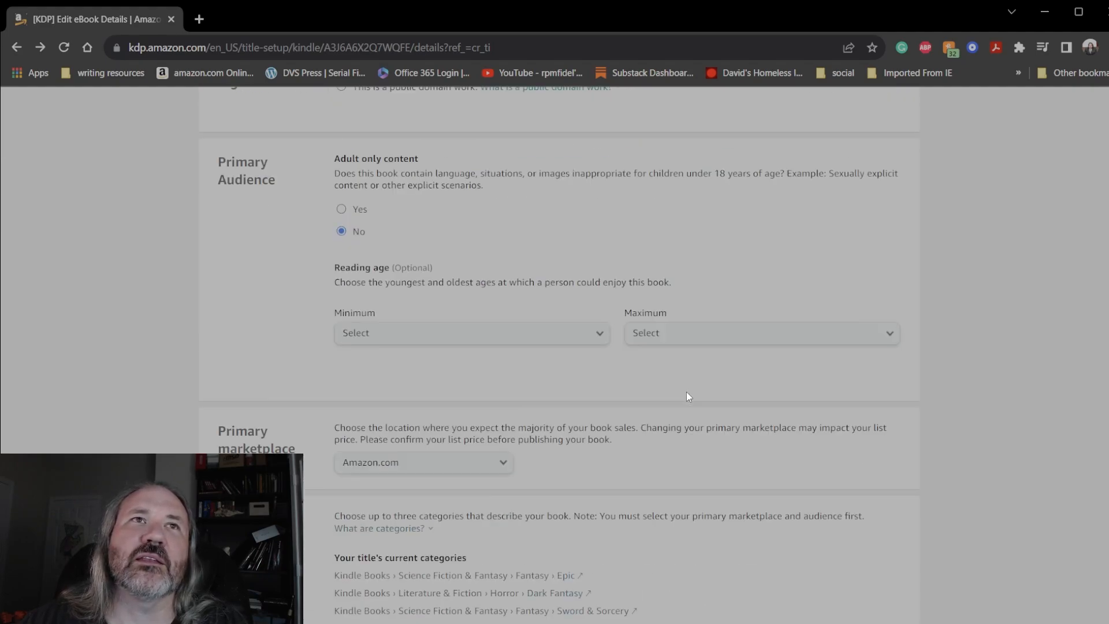
scroll(683, 402, "down", 12)
scroll(631, 414, "up", 6)
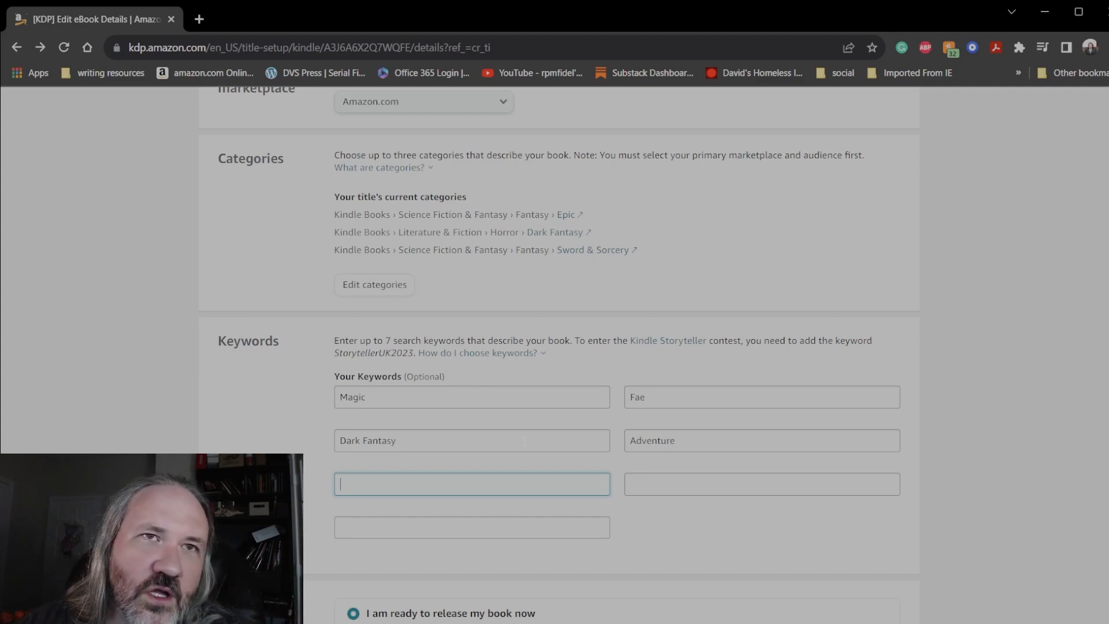
type("Horror")
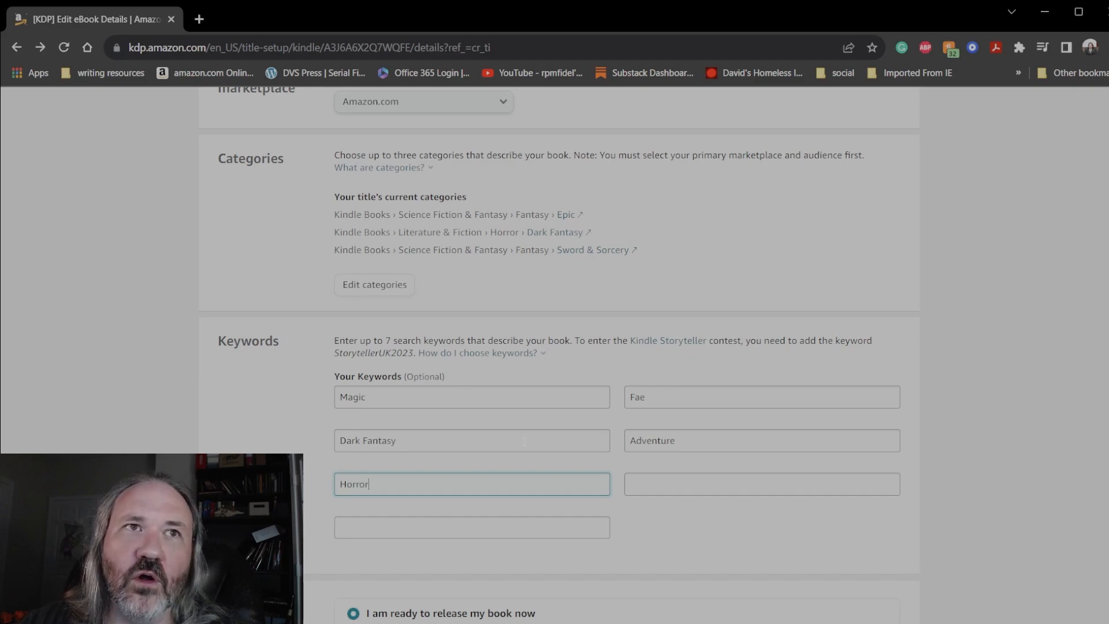
key("Tab")
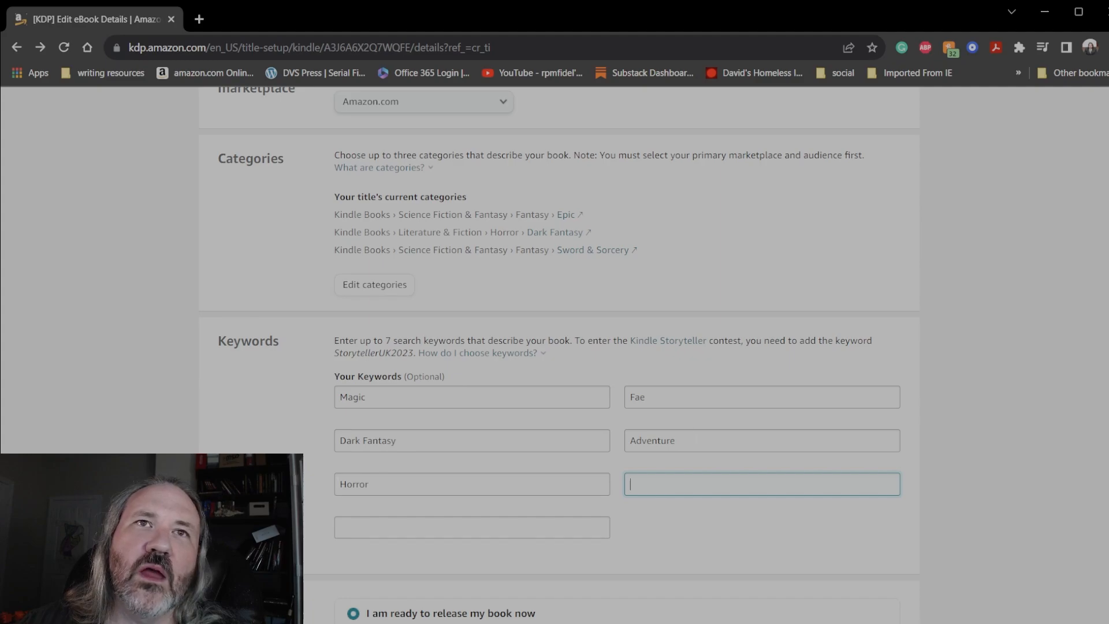
Extend the fifth keyword to "Fantasy Horror" and the fourth to "Adventure fantasy"
left_click(342, 484)
type("F")
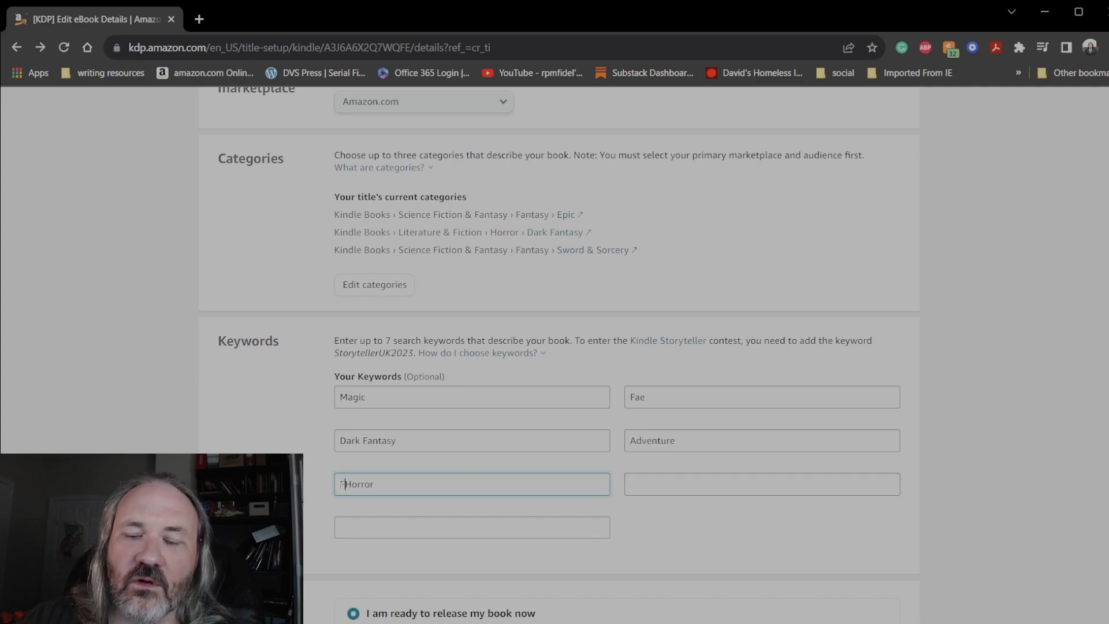
type("antasy")
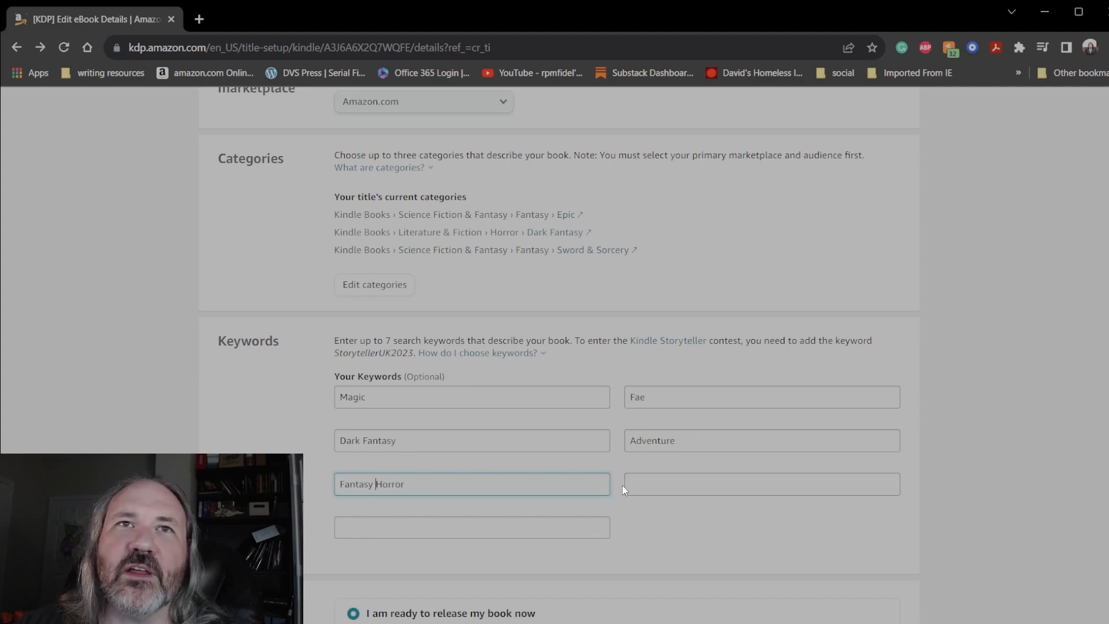
left_click(654, 484)
left_click(696, 443)
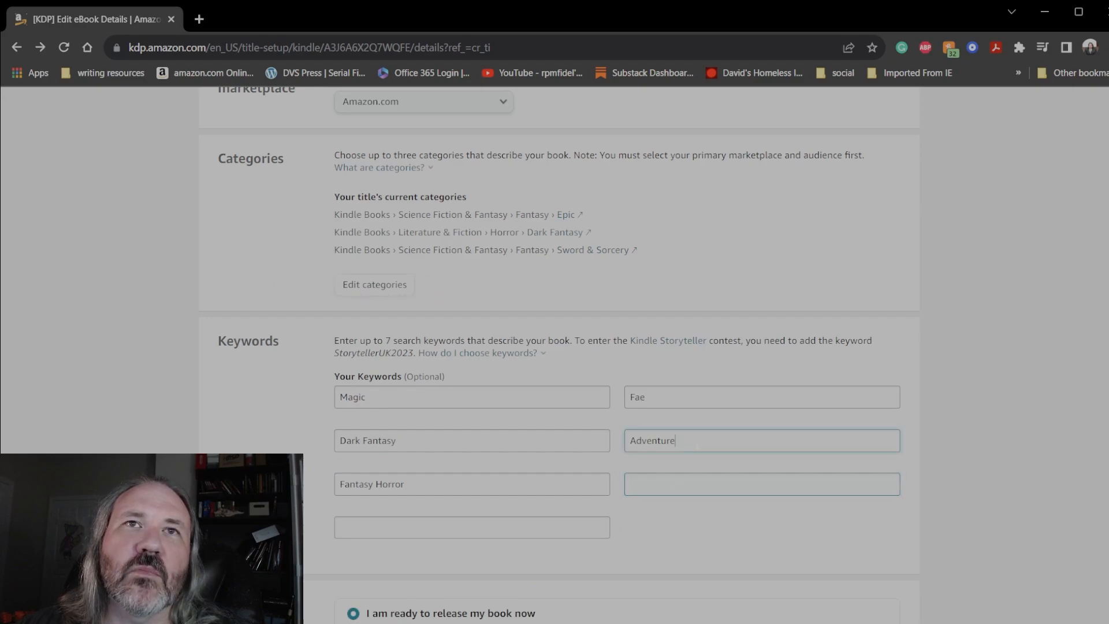
type("fantasy")
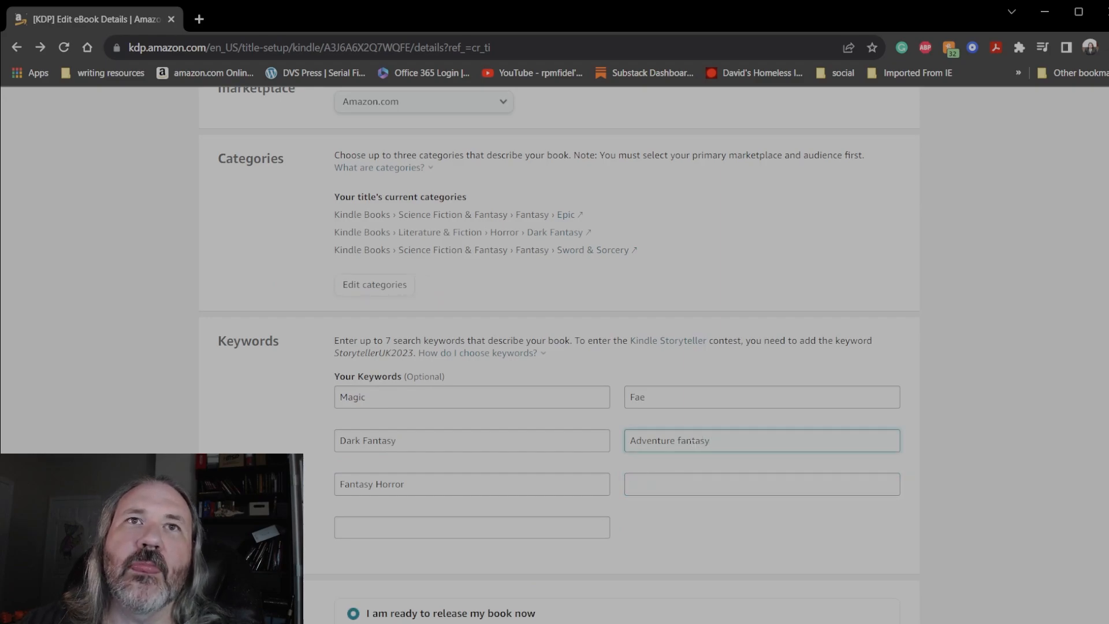
Enter "Underdark" as the sixth search keyword and "Forgotten Realms" as the seventh
left_click(658, 485)
type("D")
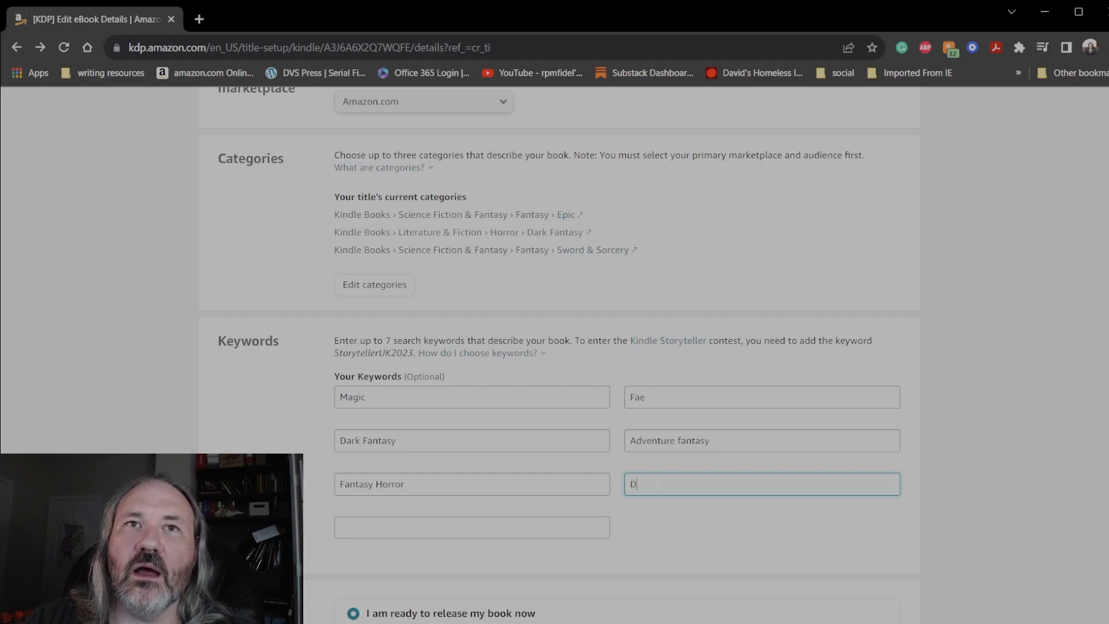
type("Underd")
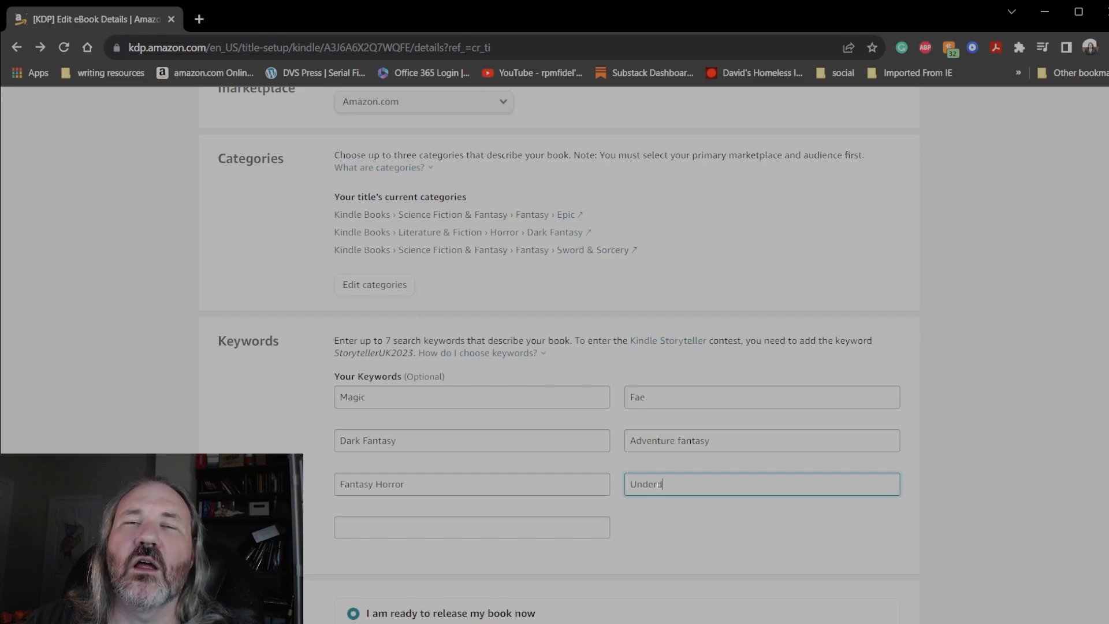
type("ark")
key("Tab")
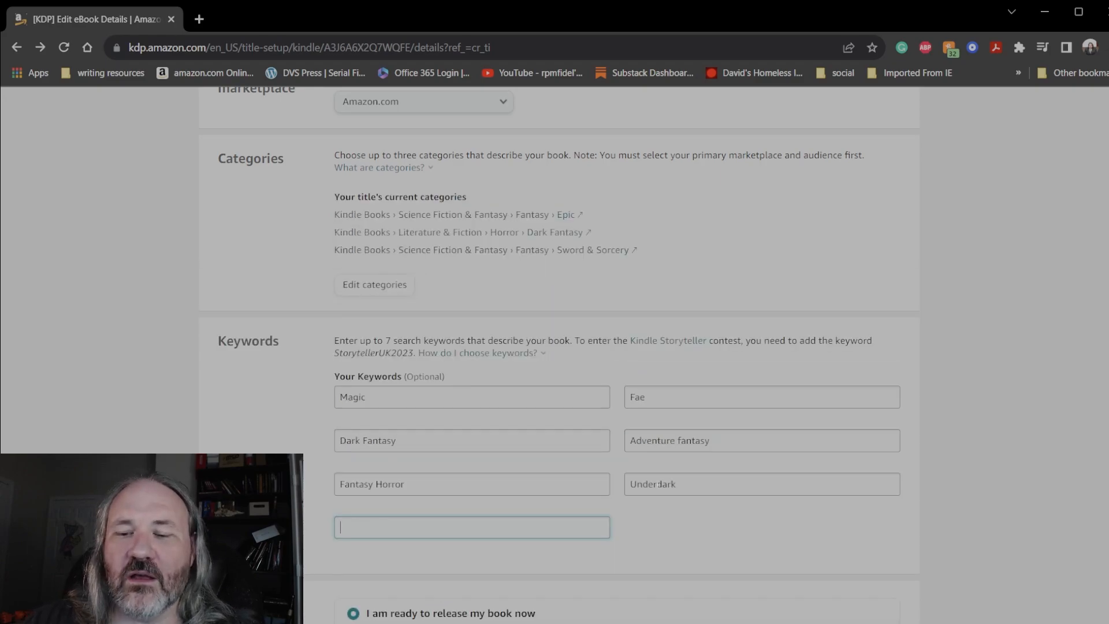
type("Forgotten")
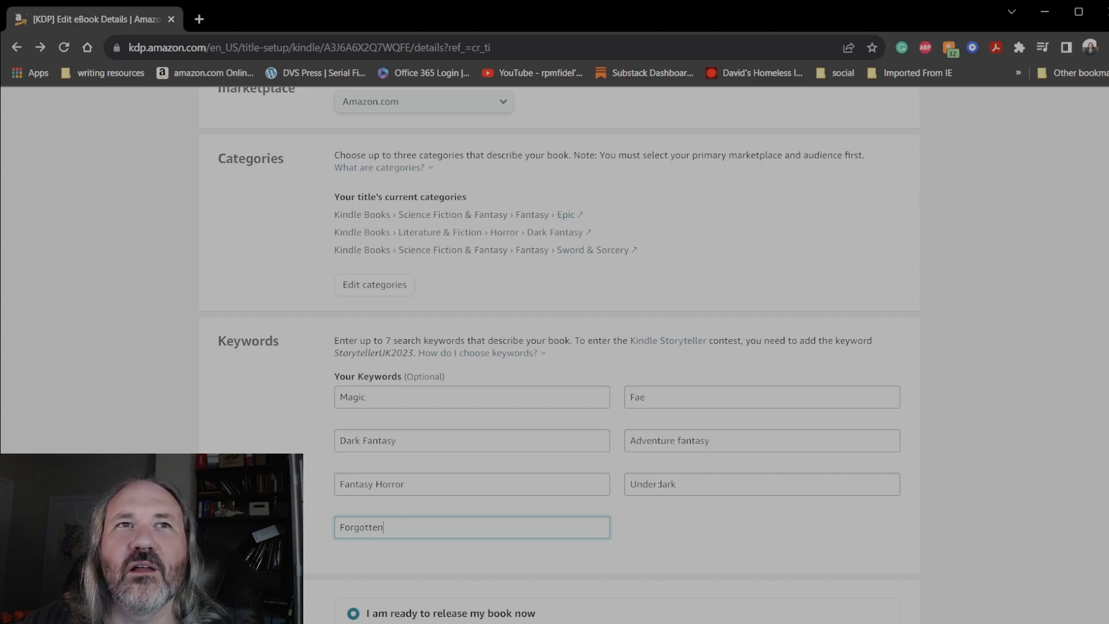
type(" Realms")
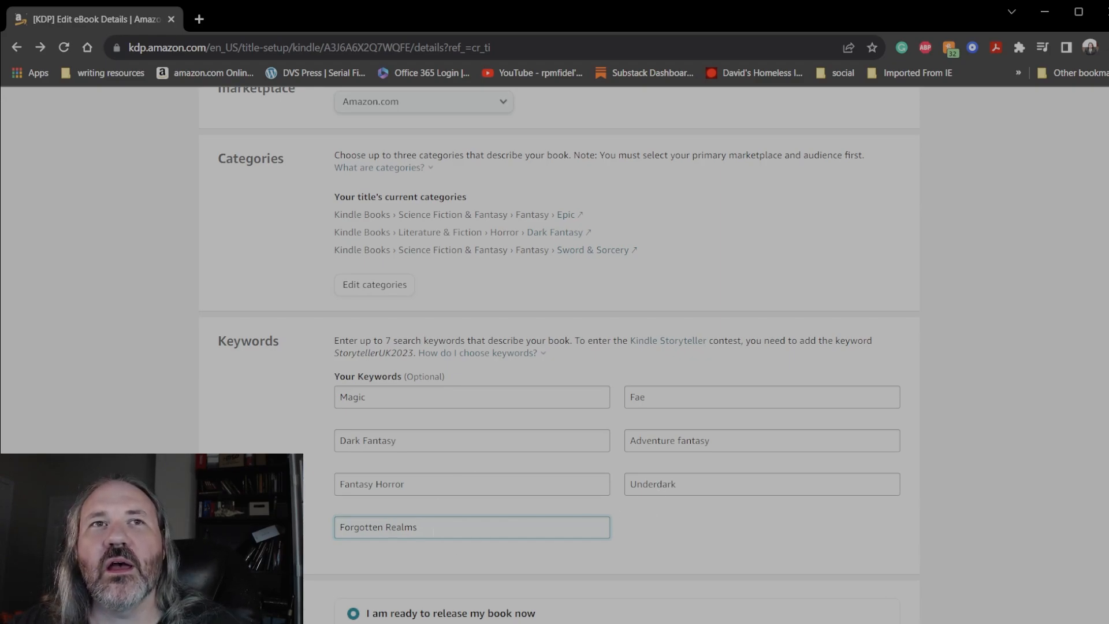
Replace the keyword "Dark Fantasy" with "Dark elves"
scroll(759, 549, "down", 4)
scroll(706, 497, "up", 3)
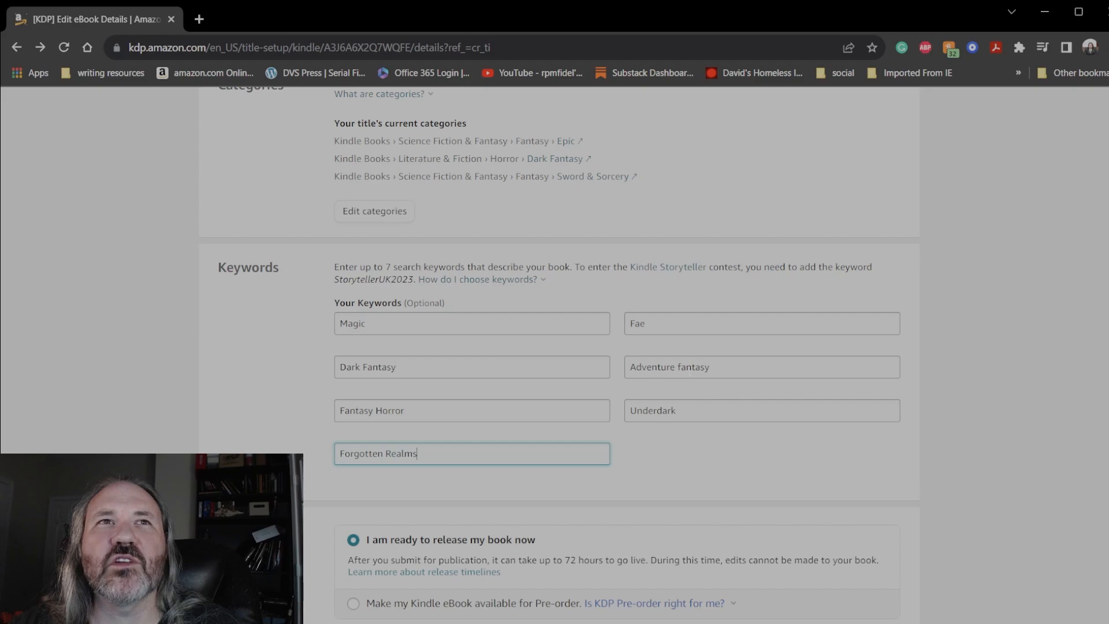
triple_click(342, 368)
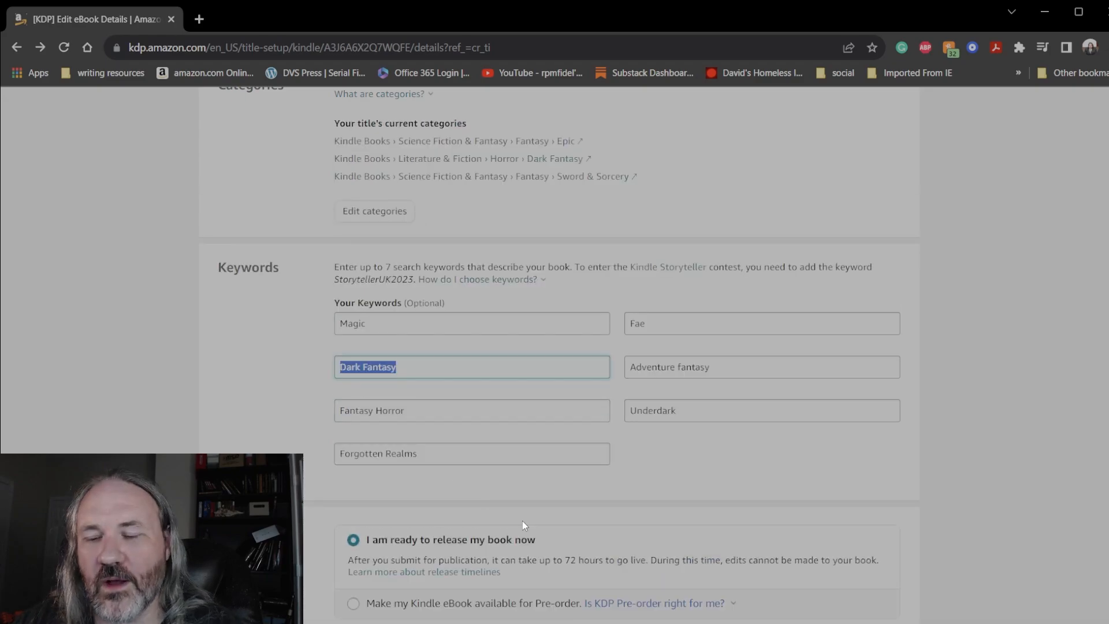
type("D")
key("BackSpace")
type("Dar")
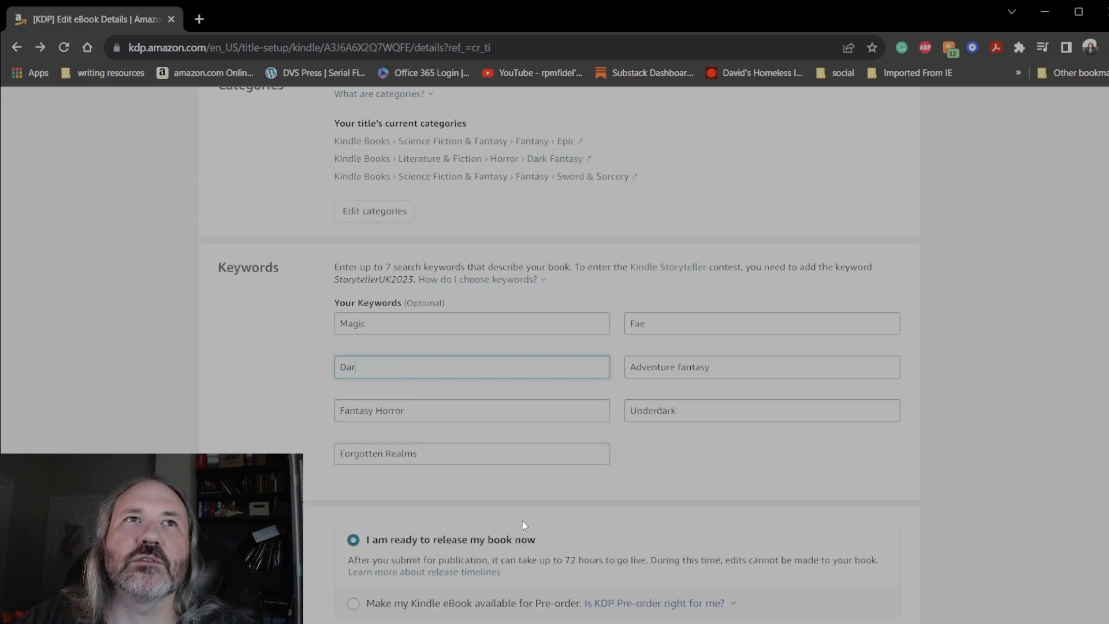
type("k elves")
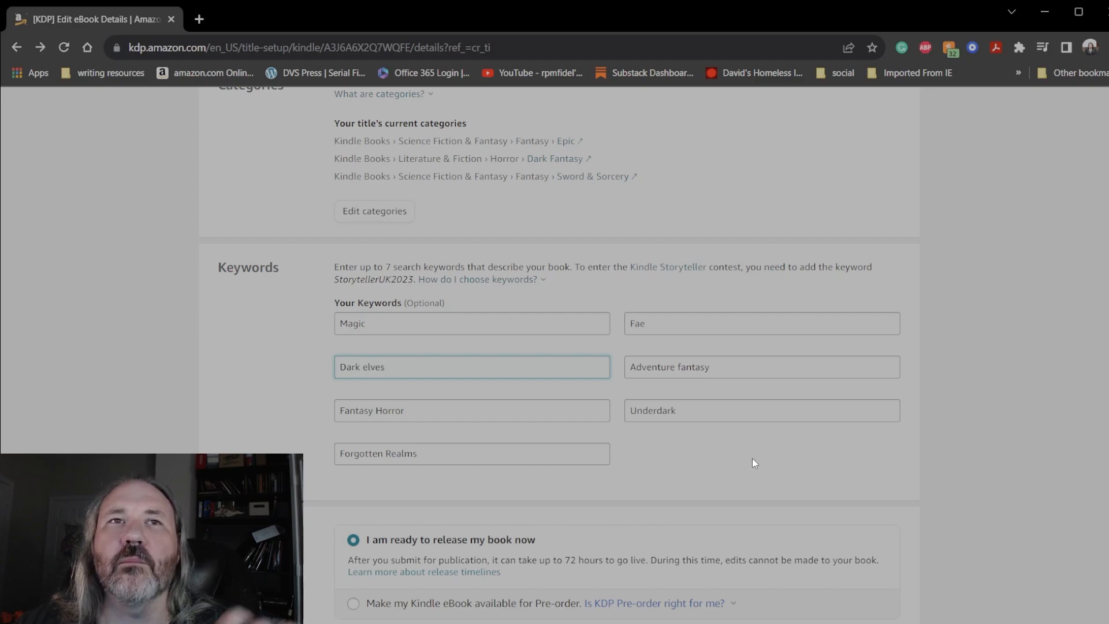
Make the Kindle eBook available for pre-order with release date 12/01/2023, and save the details to continue to the content stage
scroll(752, 459, "down", 4)
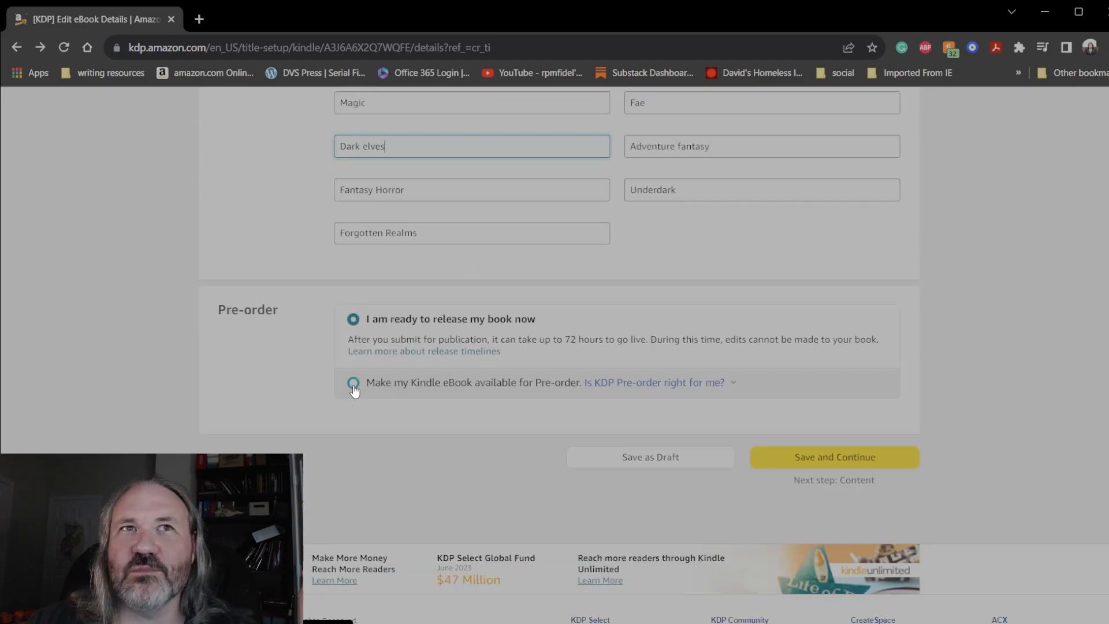
left_click(353, 384)
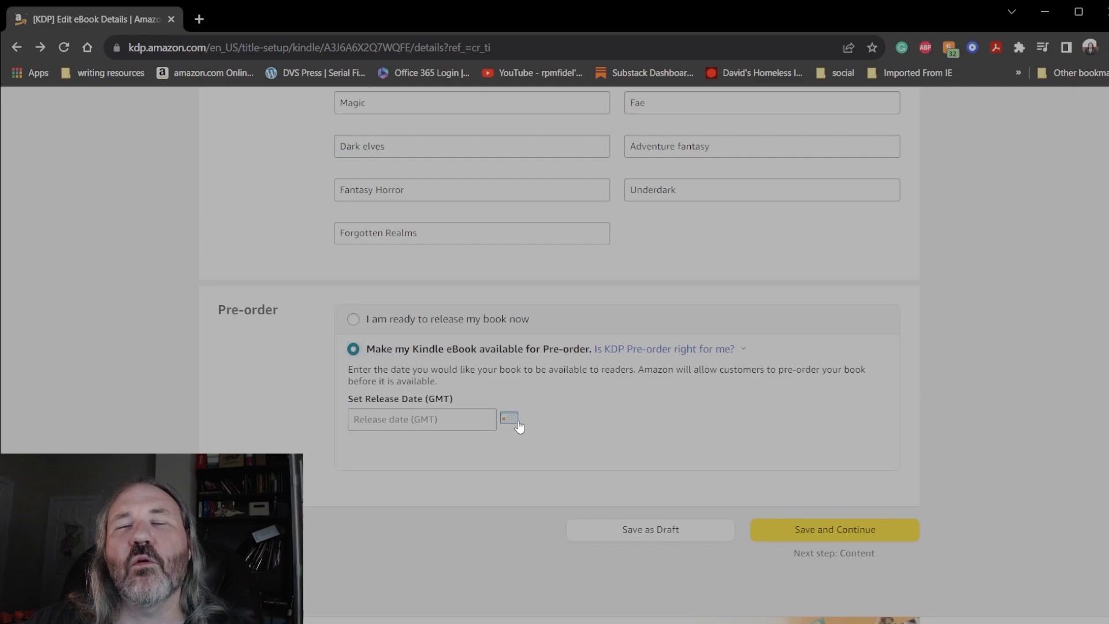
left_click(512, 420)
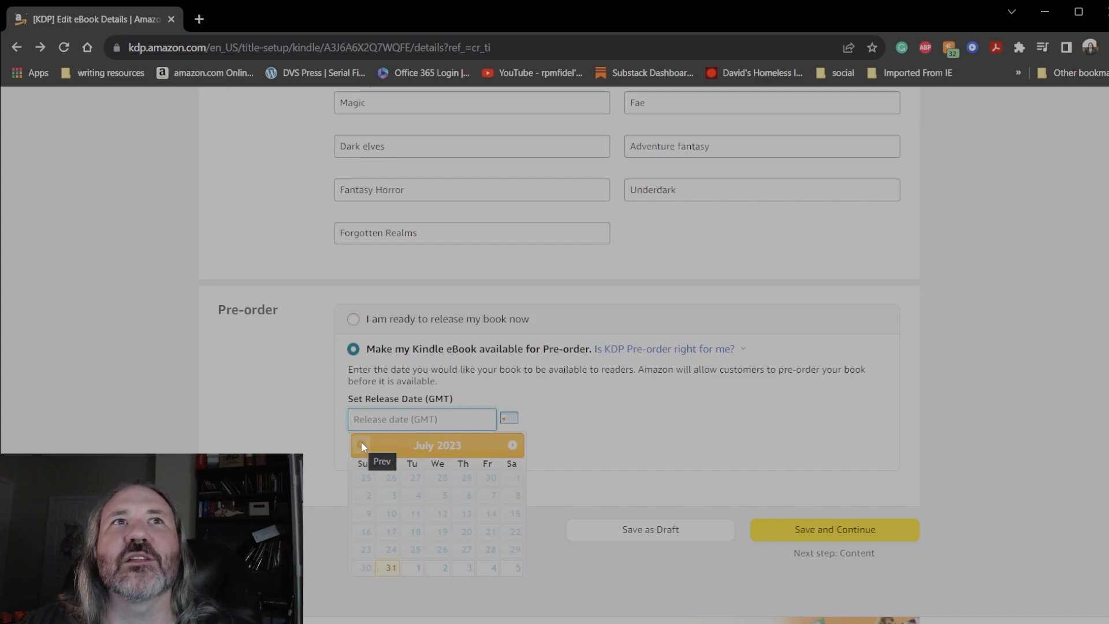
left_click(514, 446)
left_click(514, 446)
left_click(513, 446)
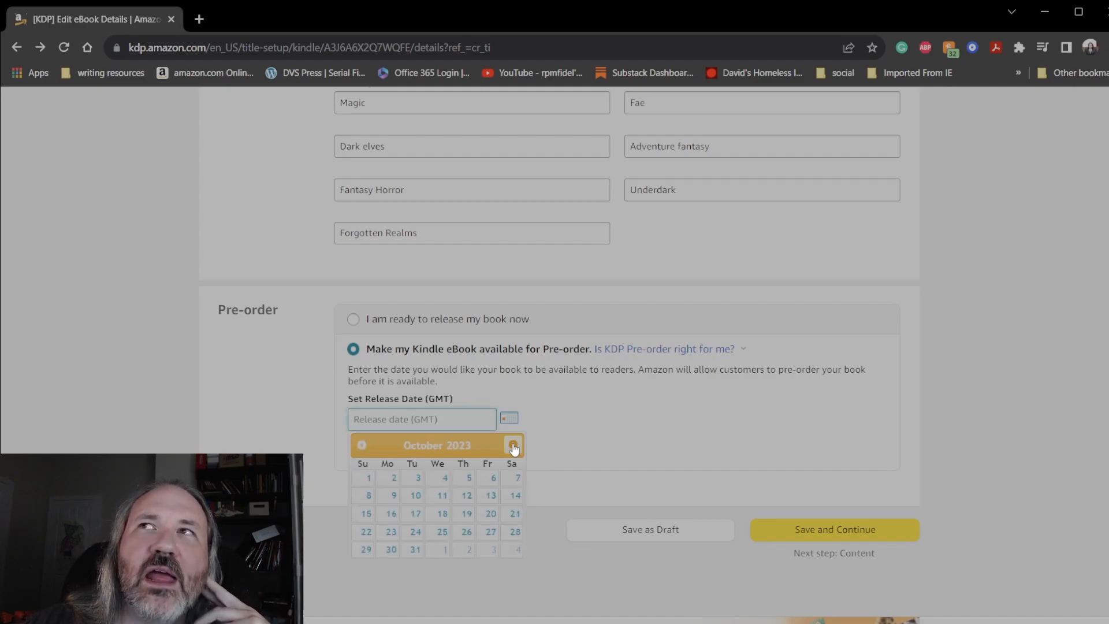
left_click(514, 446)
left_click(514, 446)
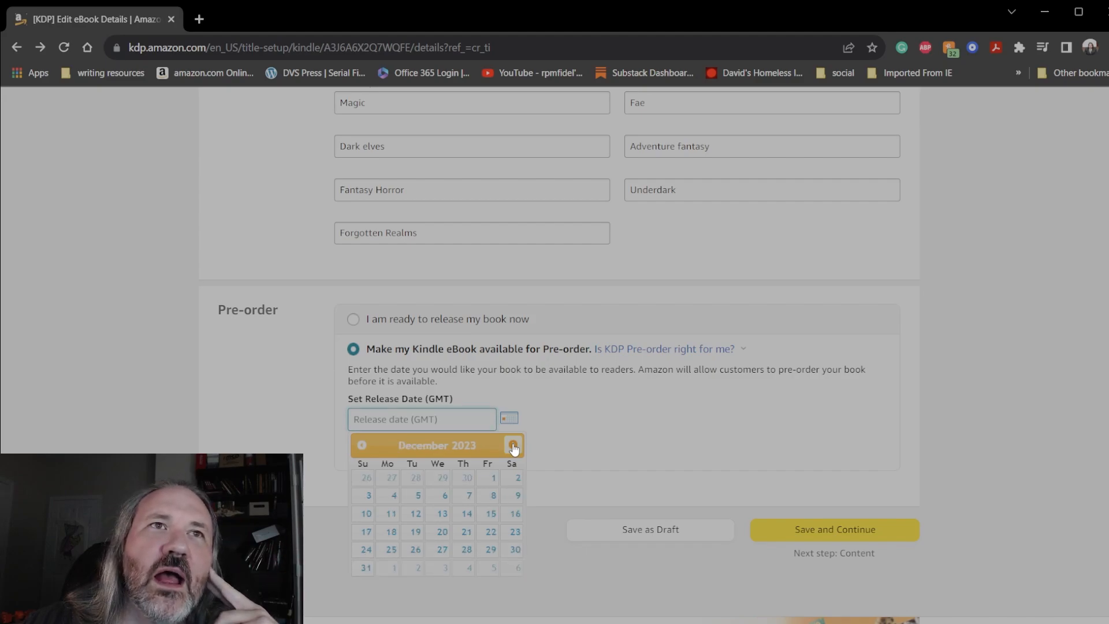
left_click(494, 479)
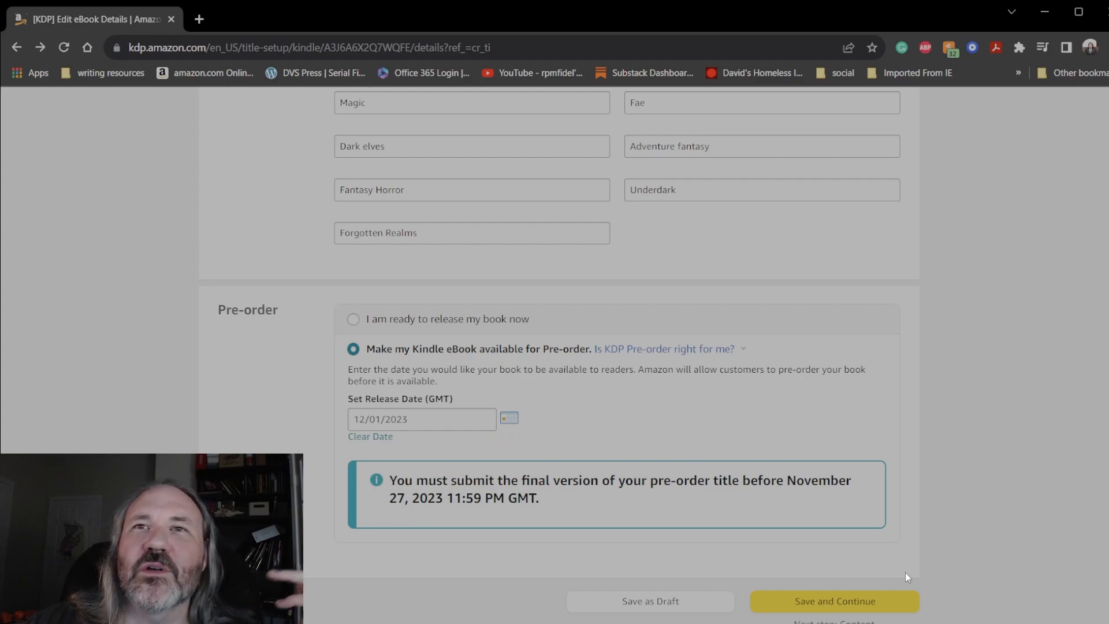
left_click(848, 604)
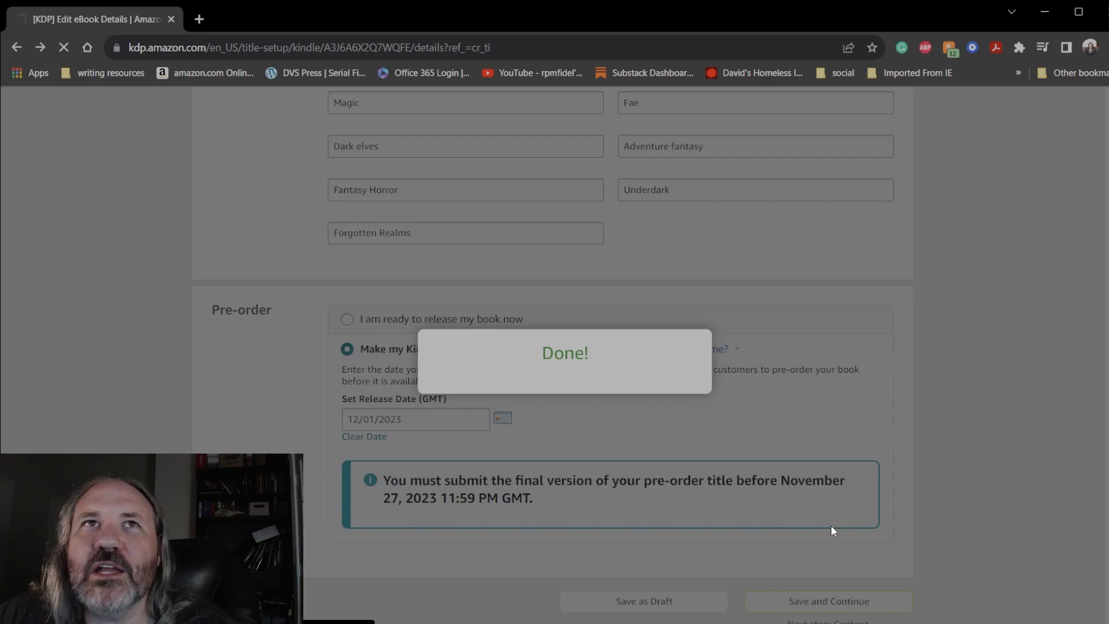
Choose to upload a manuscript at this time without DRM, upload "ThelandoftheBrightChildren 6-2023 ebook format (placeholder).docx", and acknowledge the submission notice
scroll(604, 356, "down", 3)
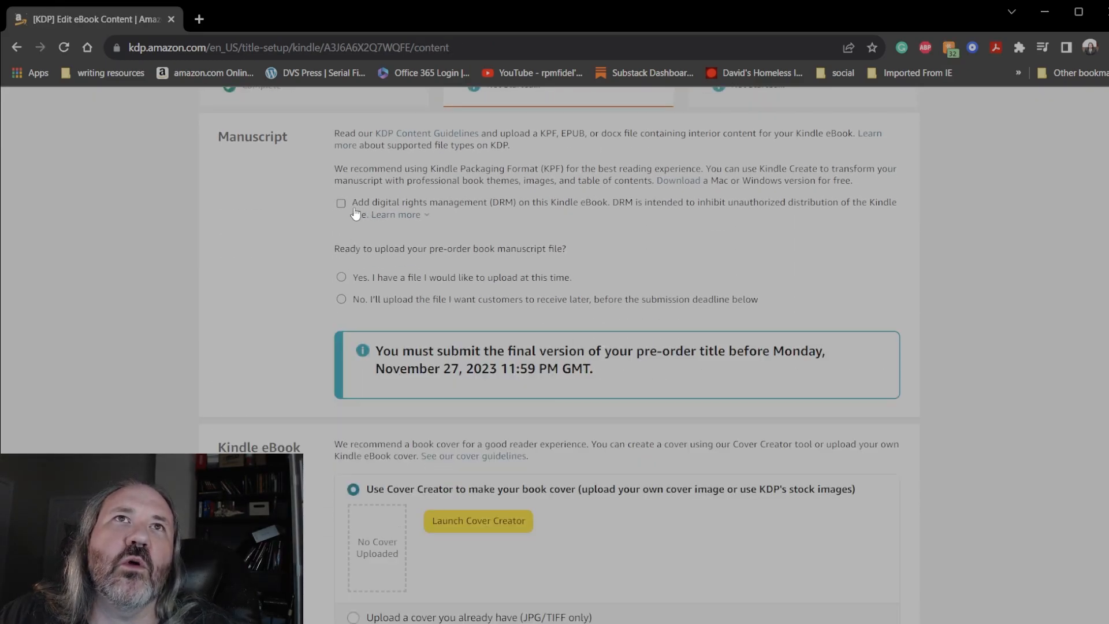
scroll(379, 306, "up", 3)
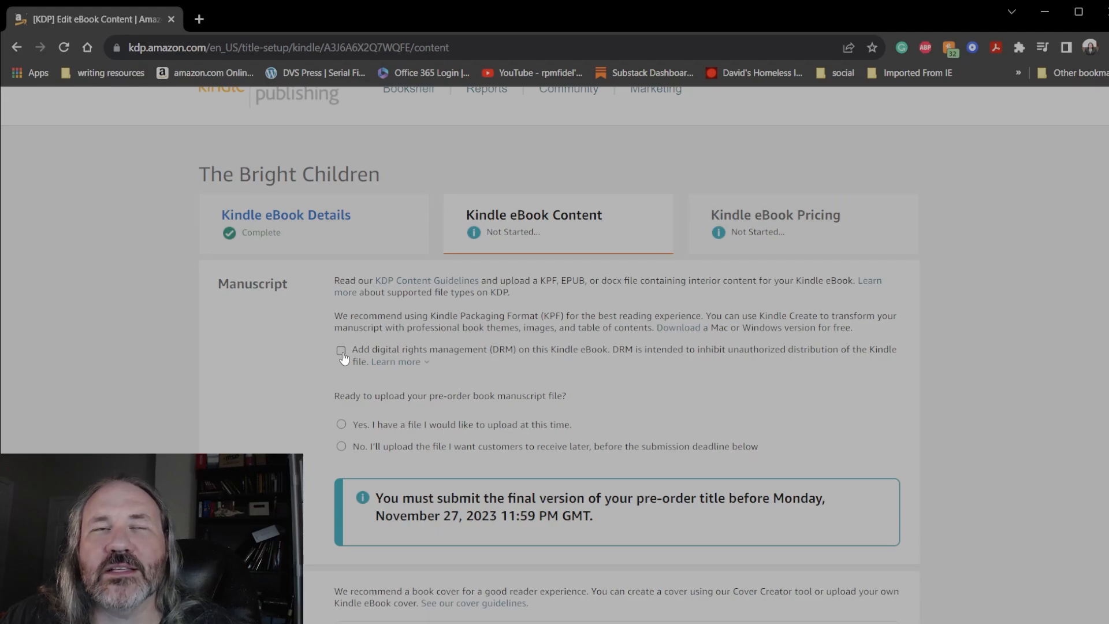
left_click(341, 426)
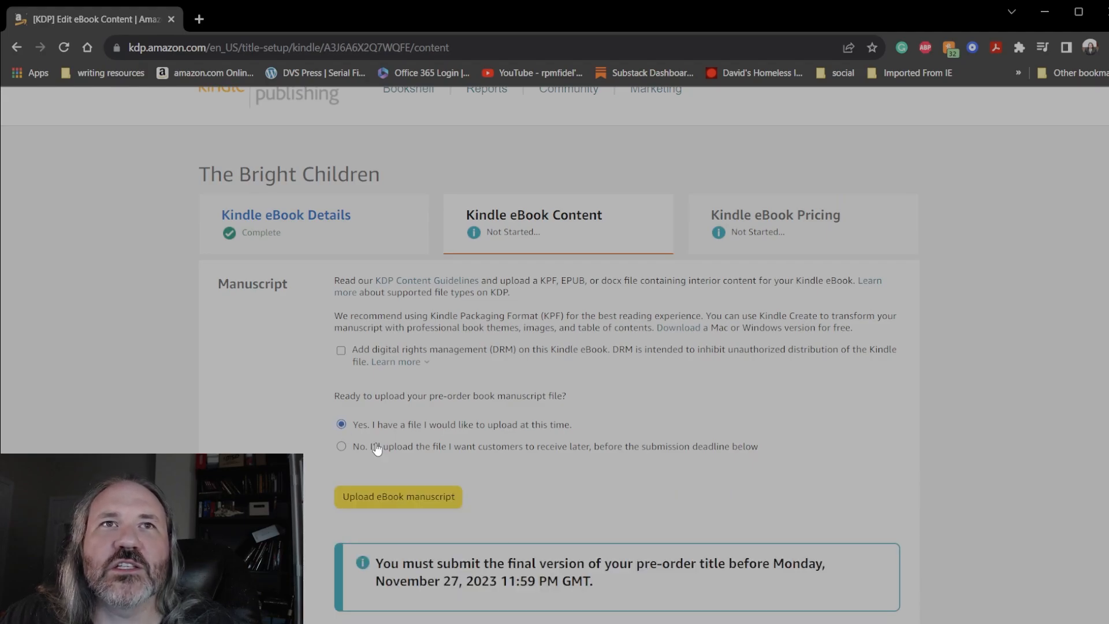
left_click(440, 503)
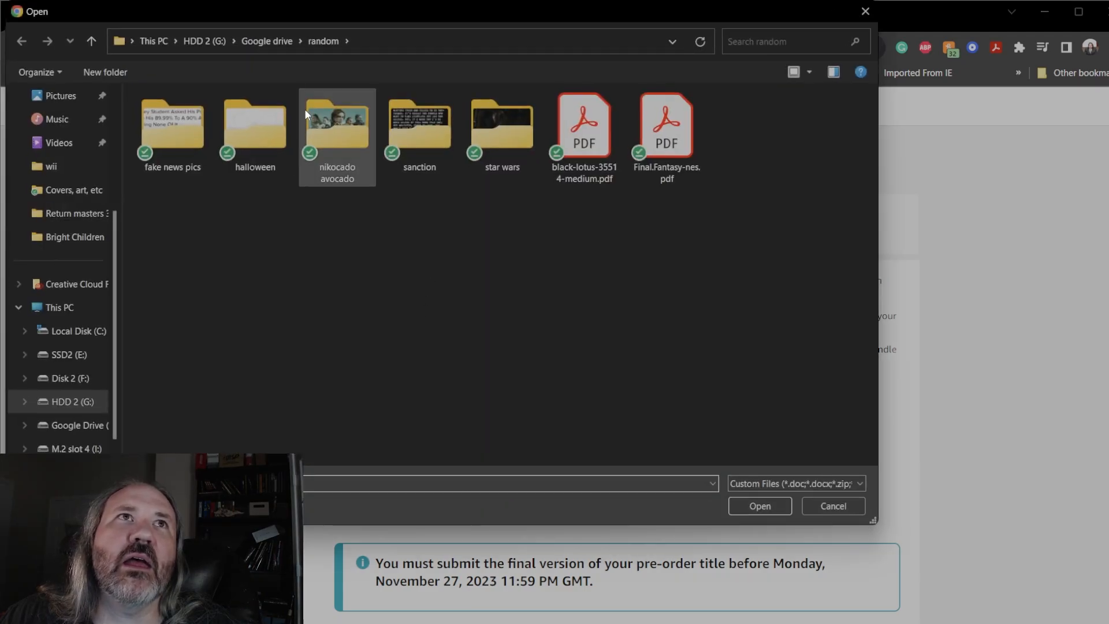
double_click(306, 112)
left_click_drag(322, 93, 447, 93)
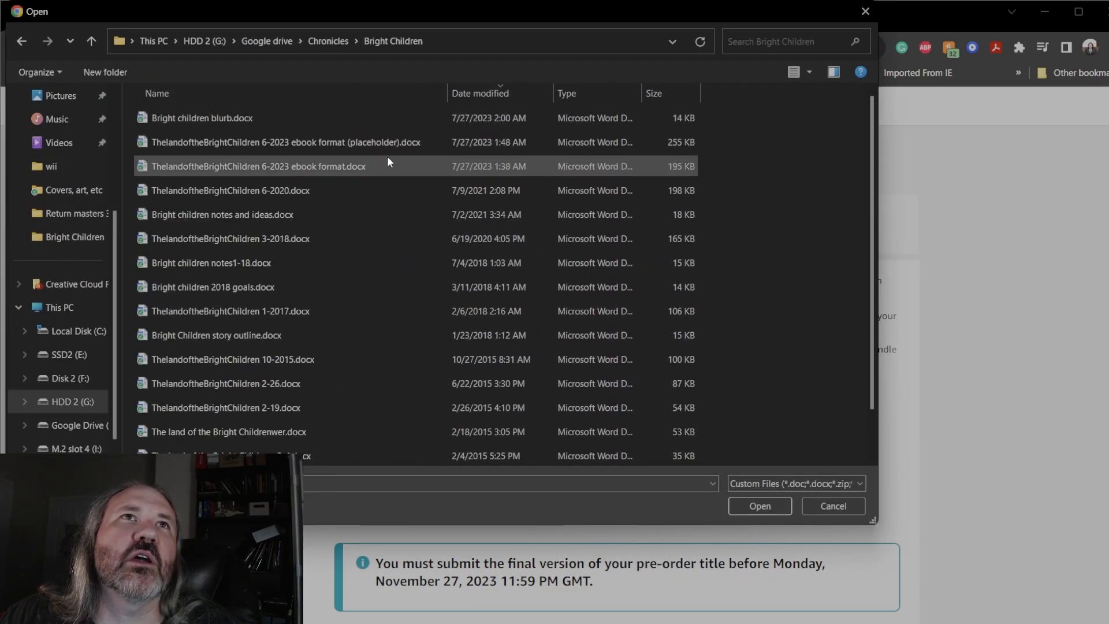
left_click(381, 140)
double_click(380, 140)
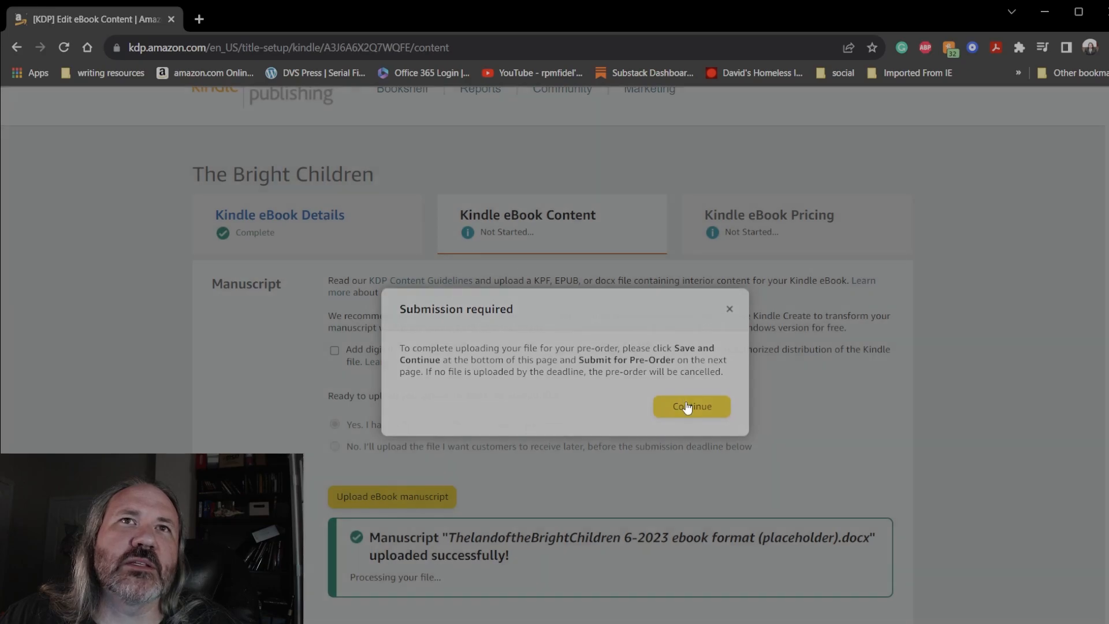
left_click(687, 404)
Launch Cover Creator, try the image-based design with the orange author band, and change the title font to Cinzel Decorative
scroll(687, 465, "down", 10)
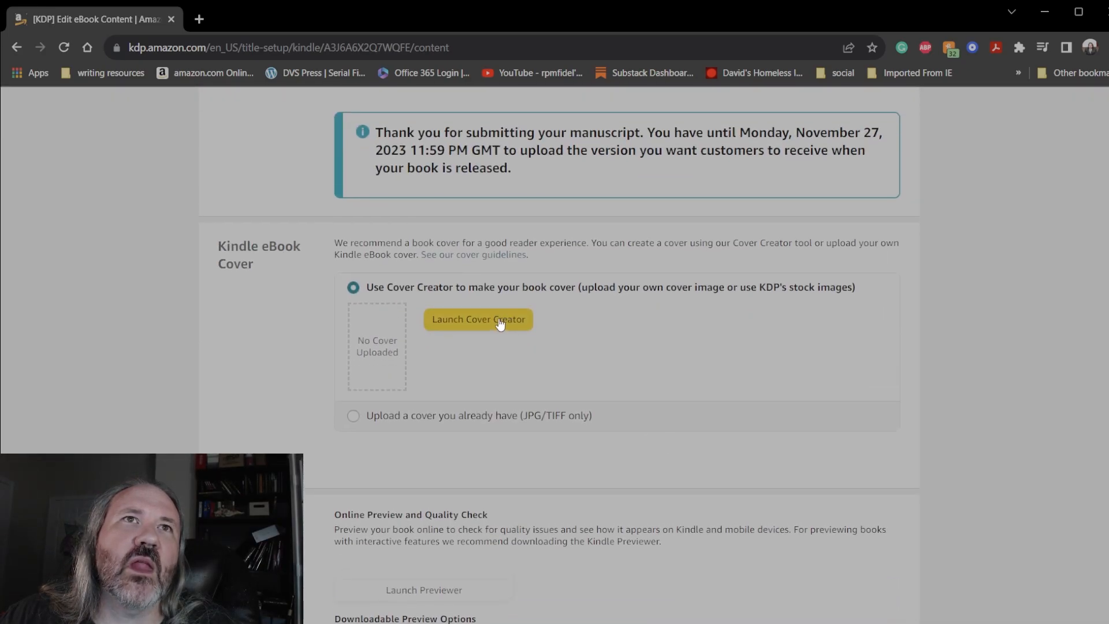
left_click(484, 321)
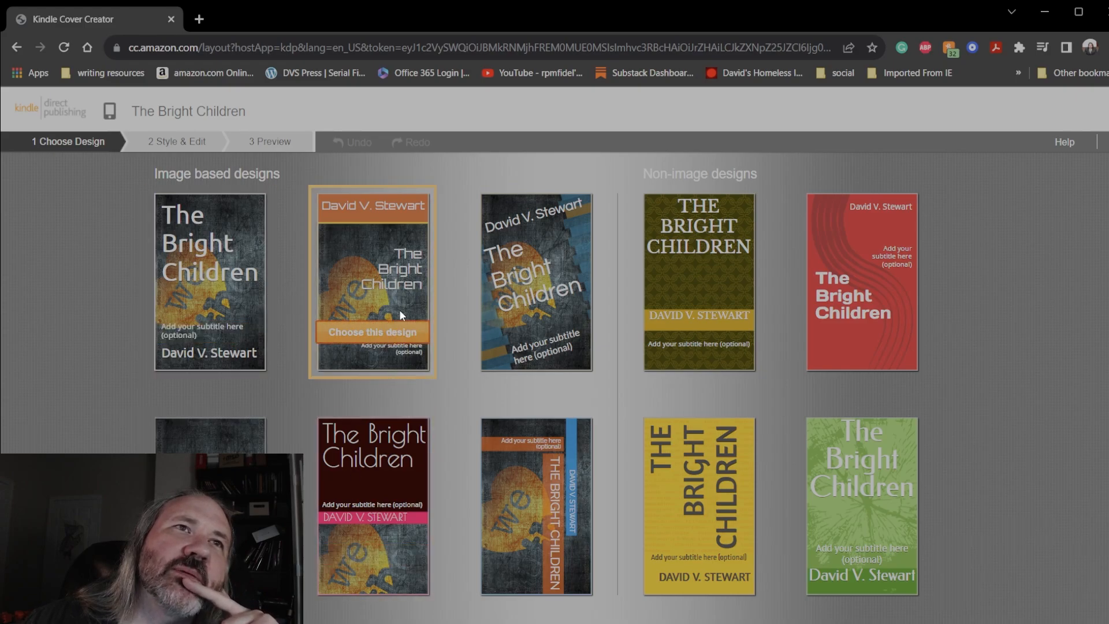
left_click(366, 312)
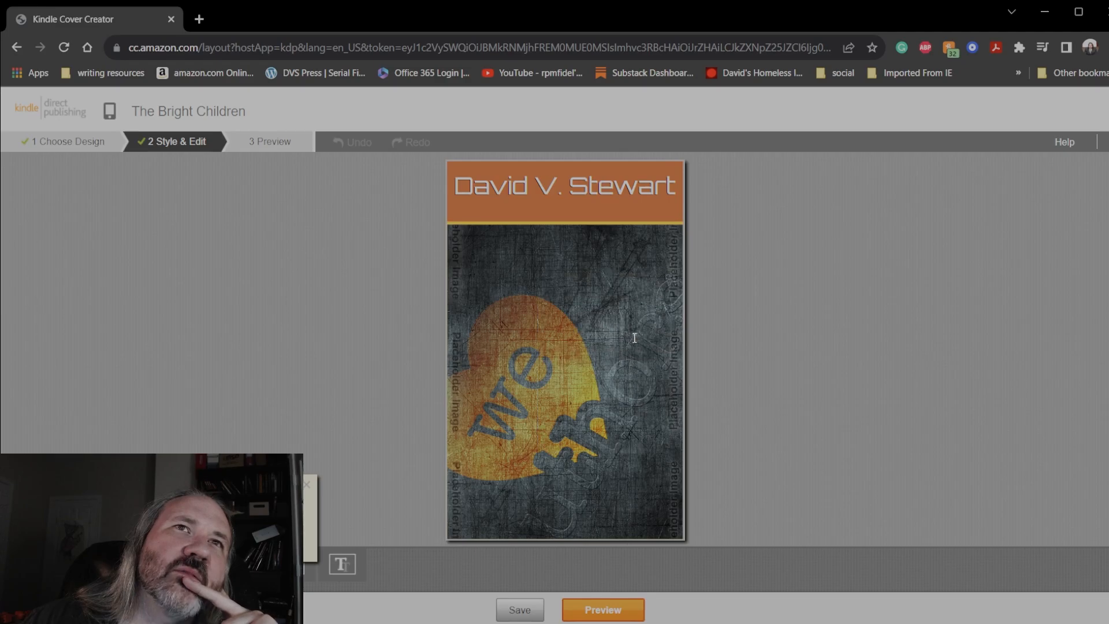
left_click(635, 334)
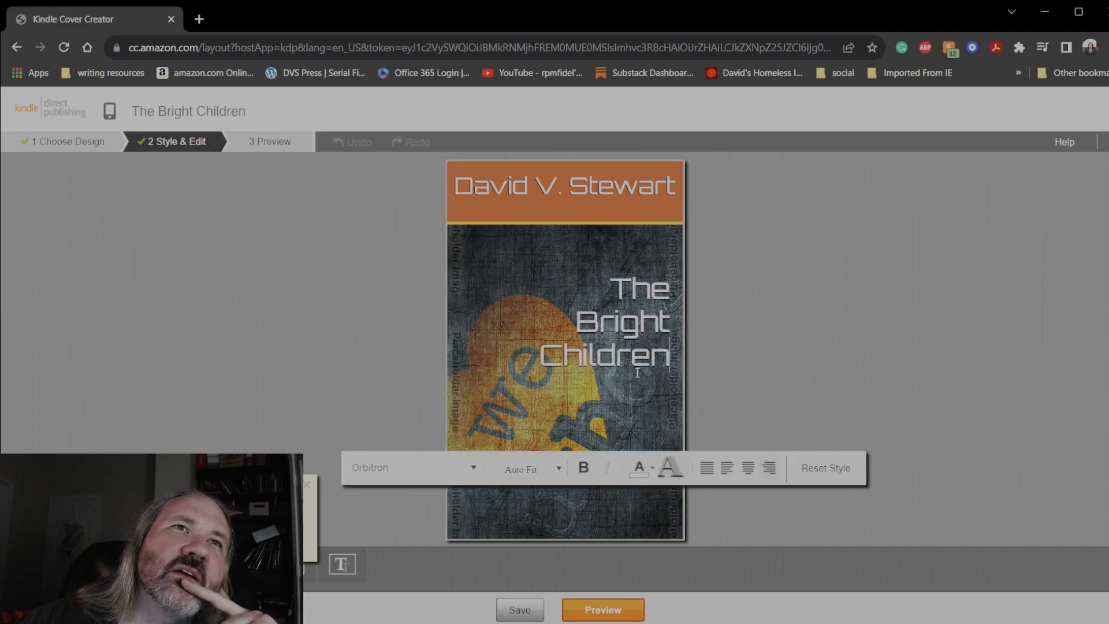
left_click(474, 467)
scroll(453, 547, "down", 5)
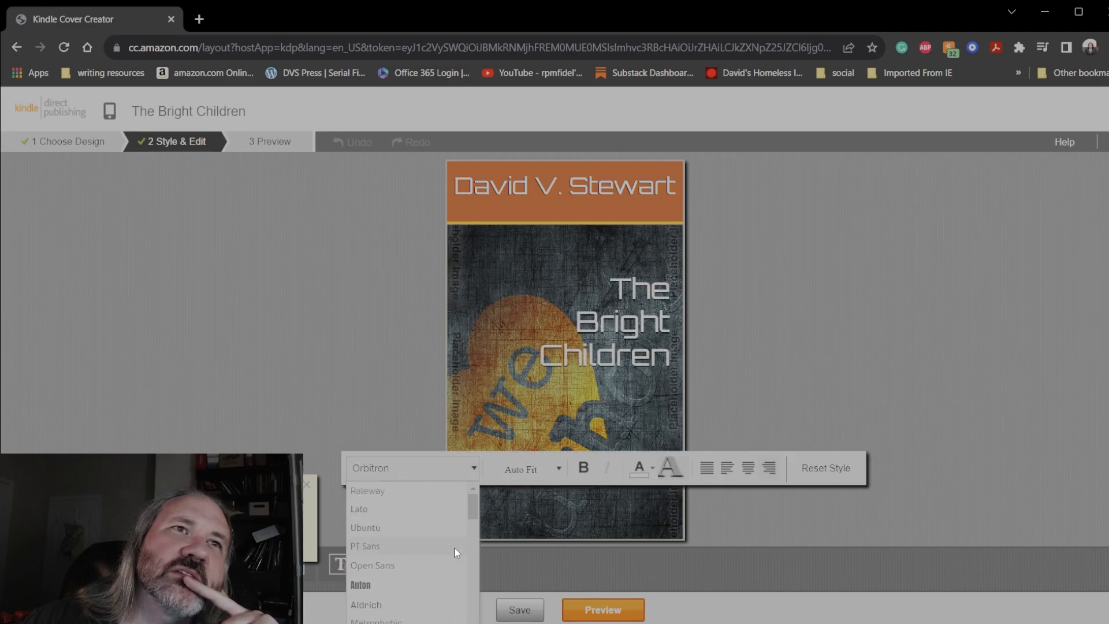
left_click(429, 489)
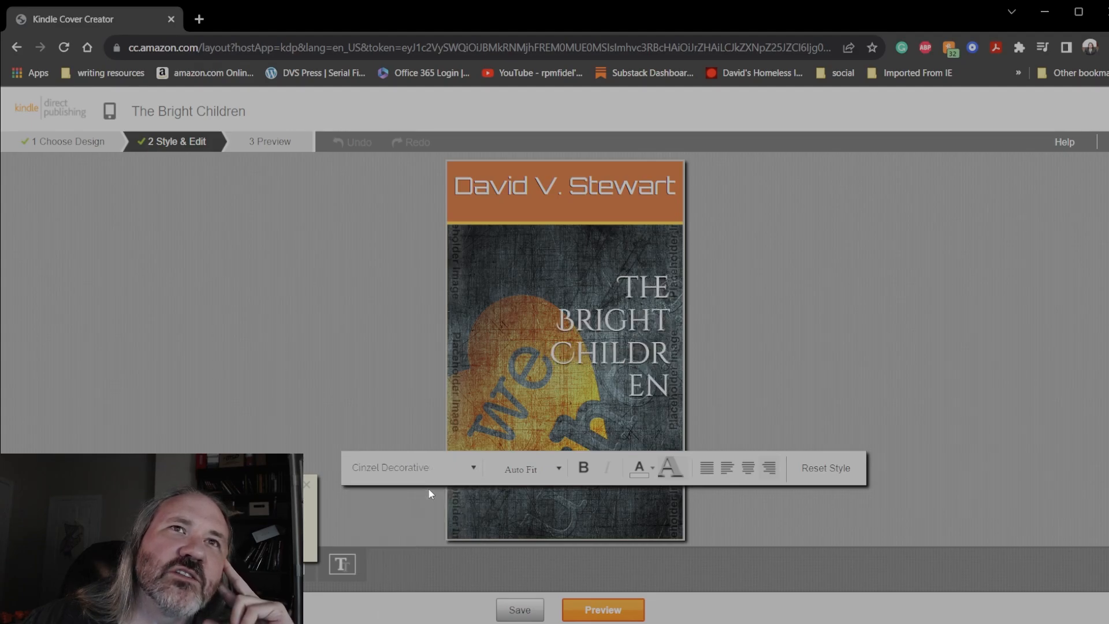
left_click(671, 328)
Open the choice of cover image sources, close it without choosing, and leave Cover Creator without saving
left_click(493, 448)
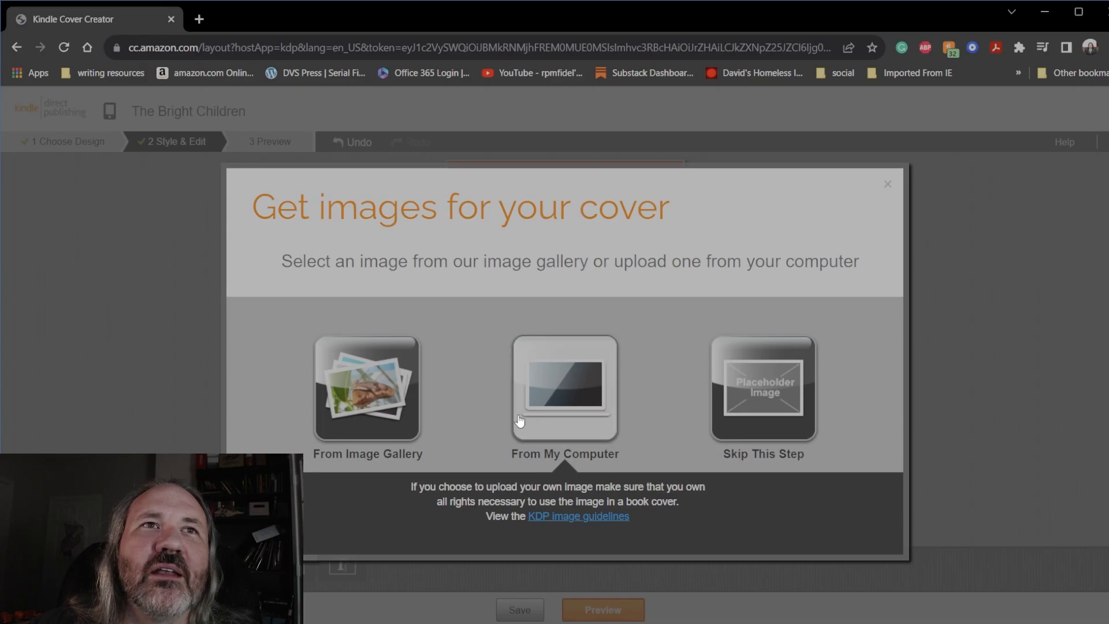
left_click(888, 184)
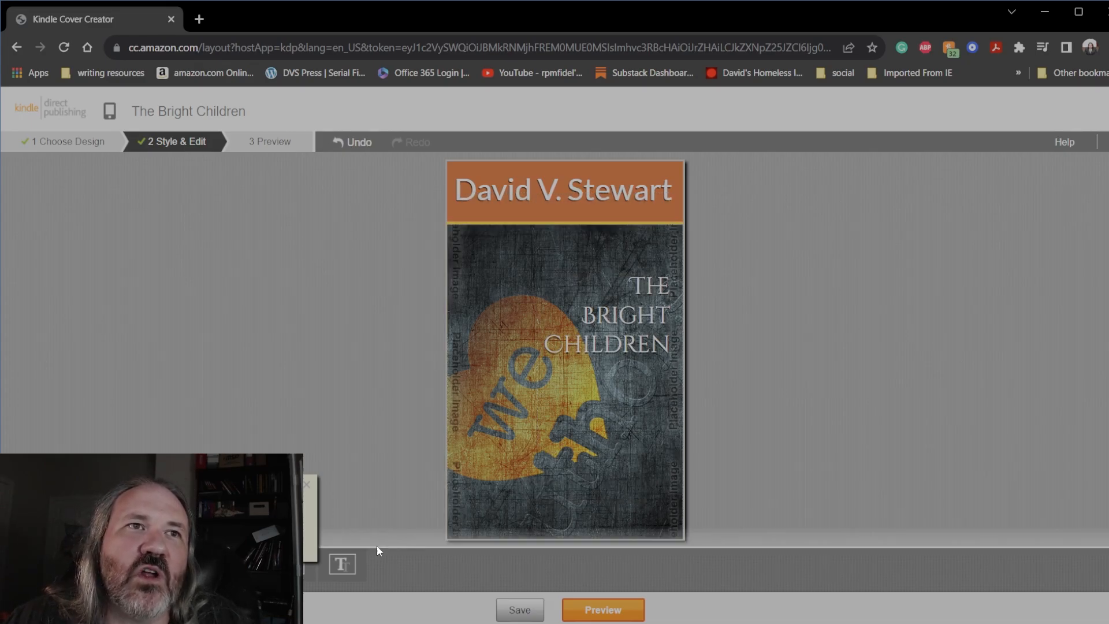
left_click(1106, 142)
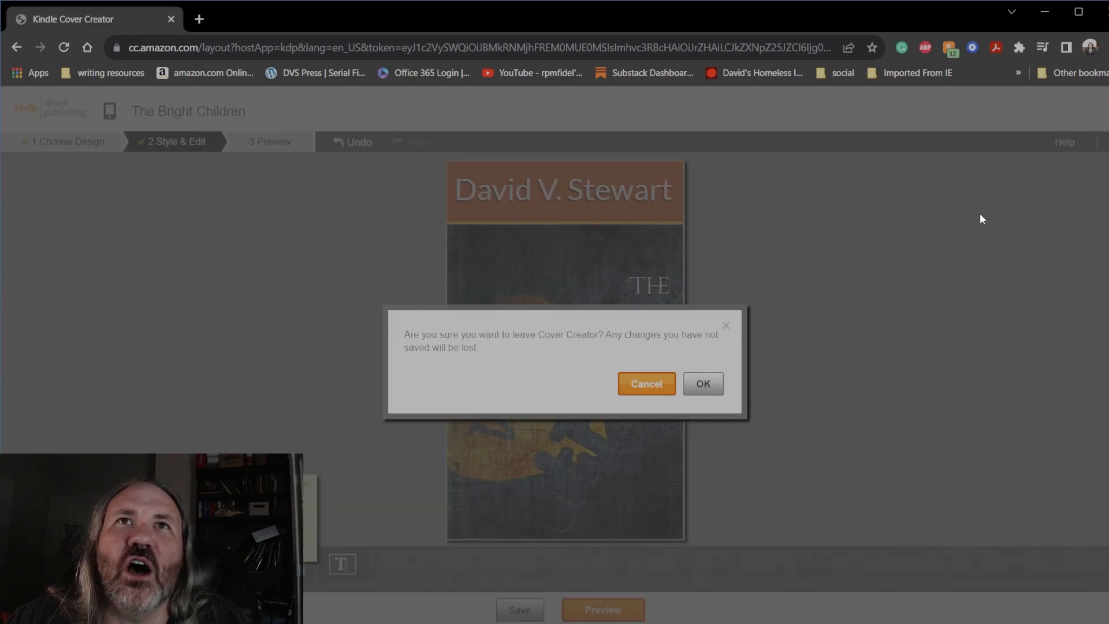
left_click(703, 381)
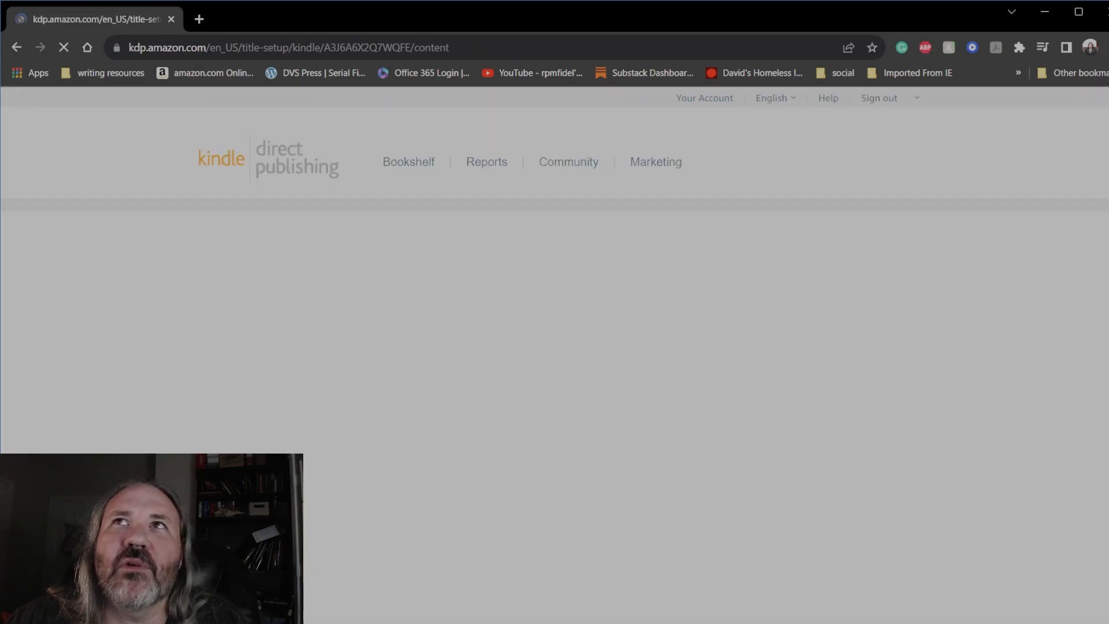
Choose to upload an existing cover and upload "Bright children ebook cover 3.jpg" from the "Covers, art, etc" folder in Google drive
scroll(530, 426, "down", 5)
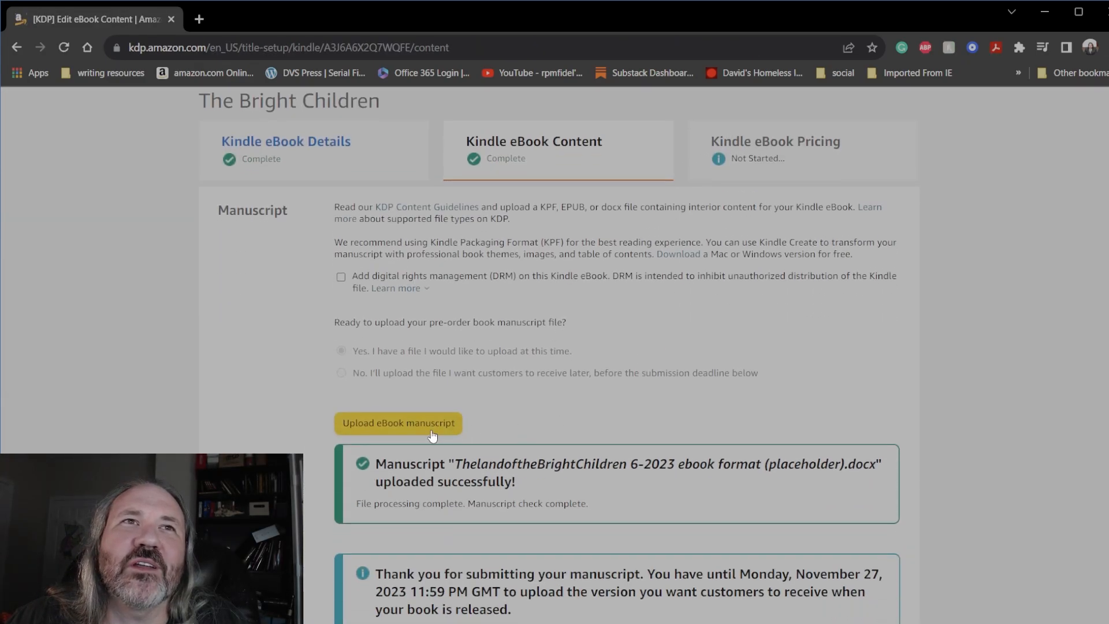
scroll(474, 415, "down", 5)
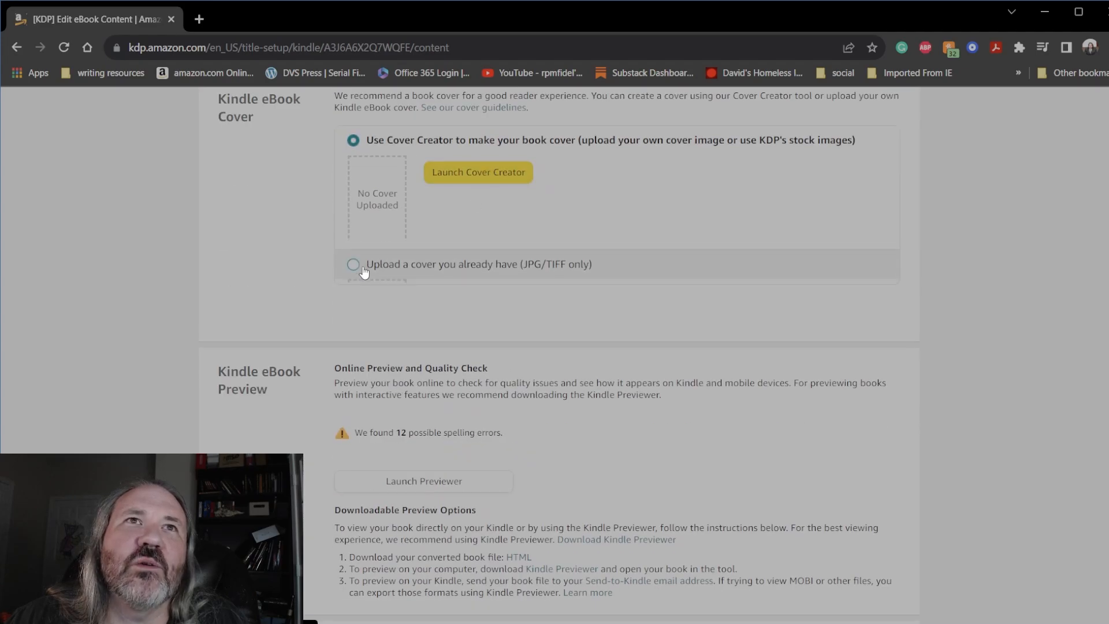
left_click(361, 268)
left_click(480, 201)
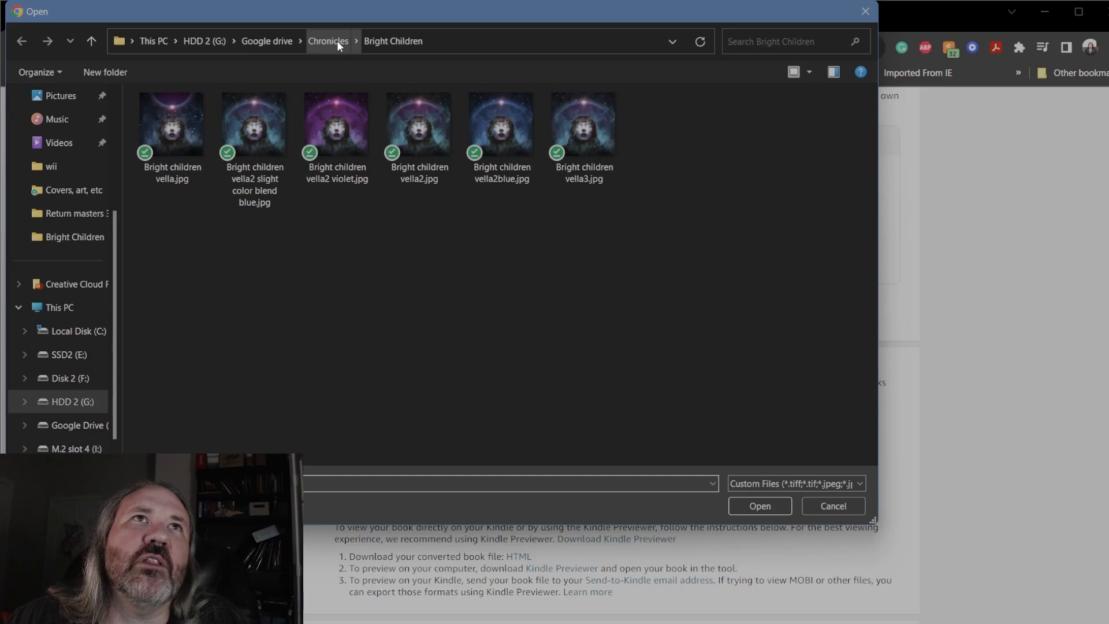
left_click(266, 41)
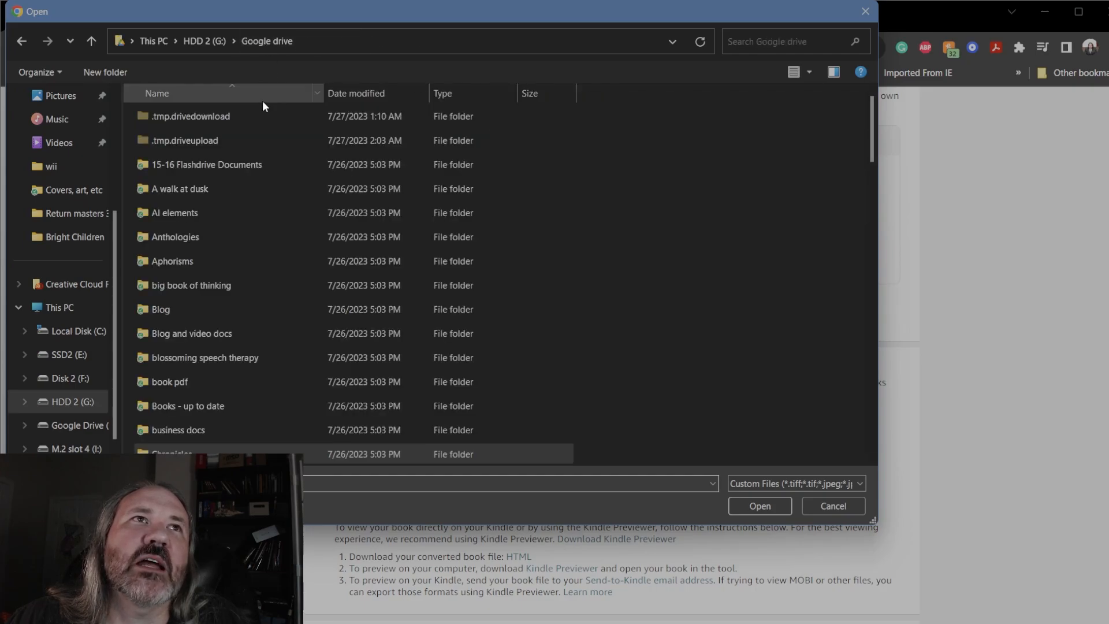
scroll(252, 265, "down", 2)
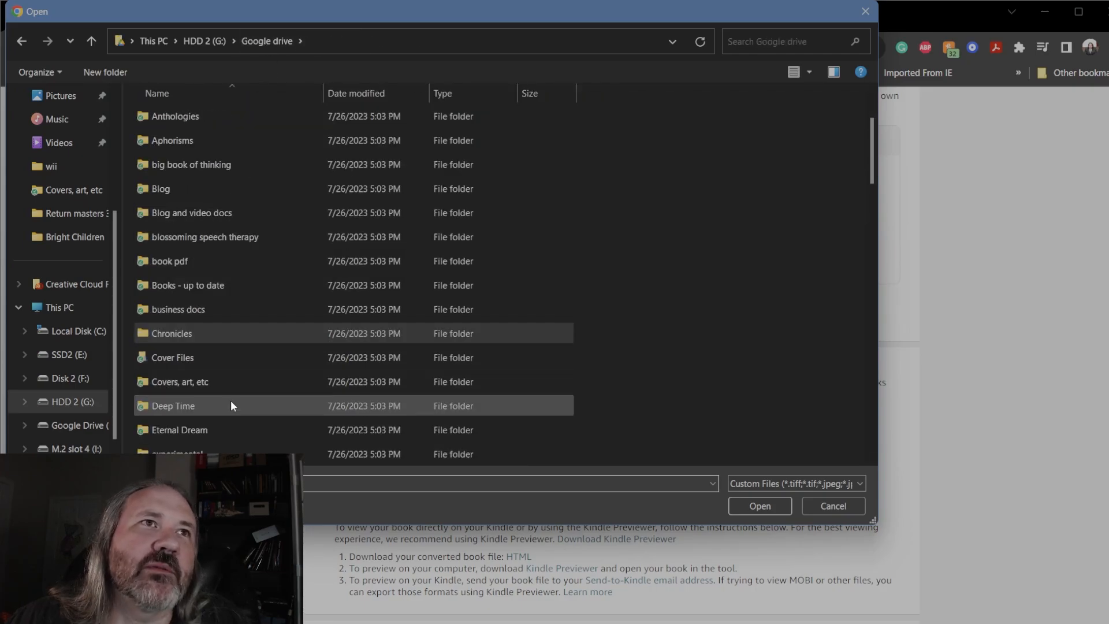
double_click(208, 382)
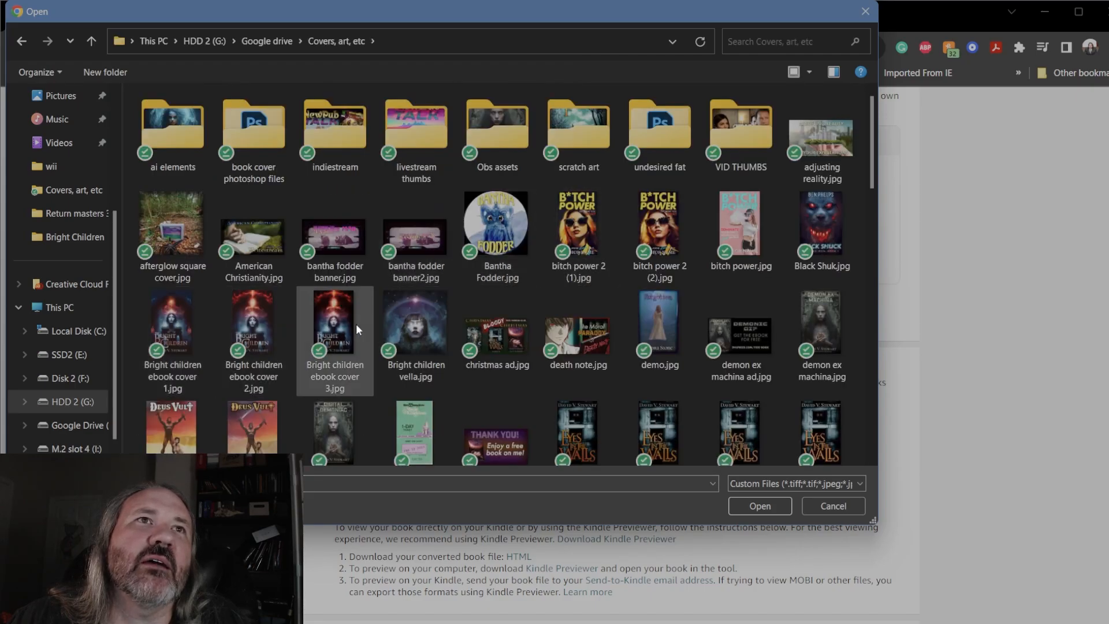
double_click(343, 333)
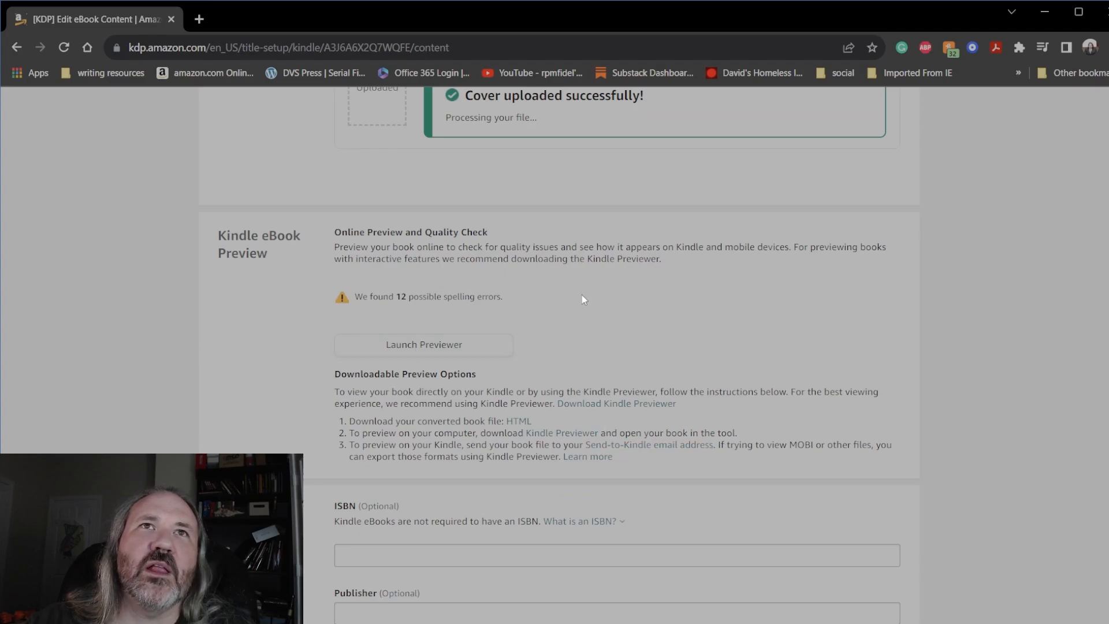
Launch the online previewer for the eBook and examine how the cover page appears on the device
left_click(497, 346)
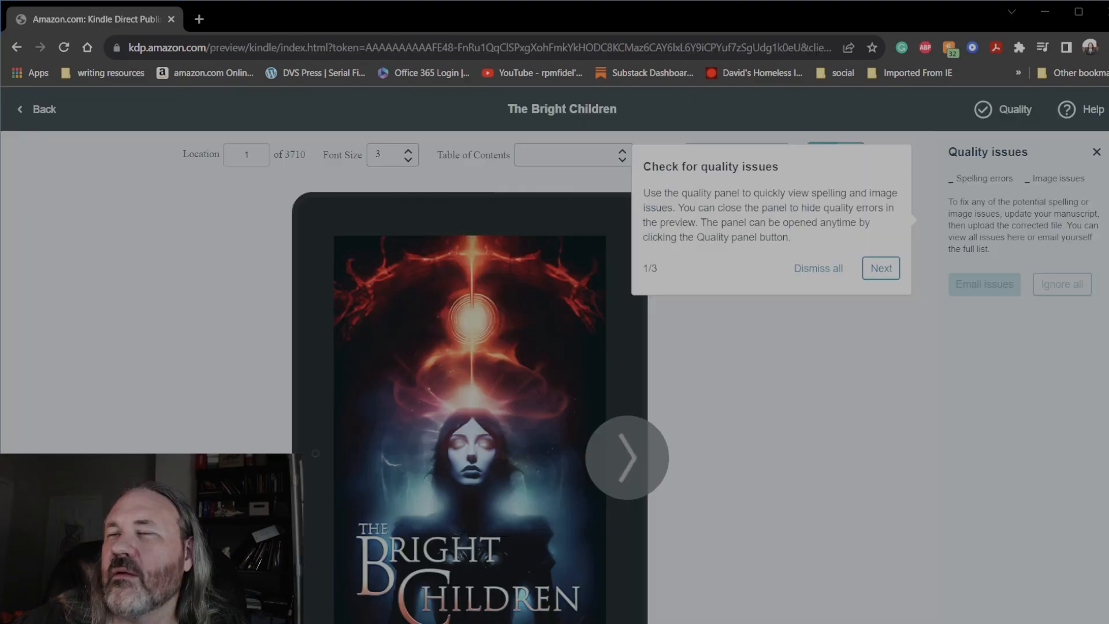
scroll(668, 331, "down", 2)
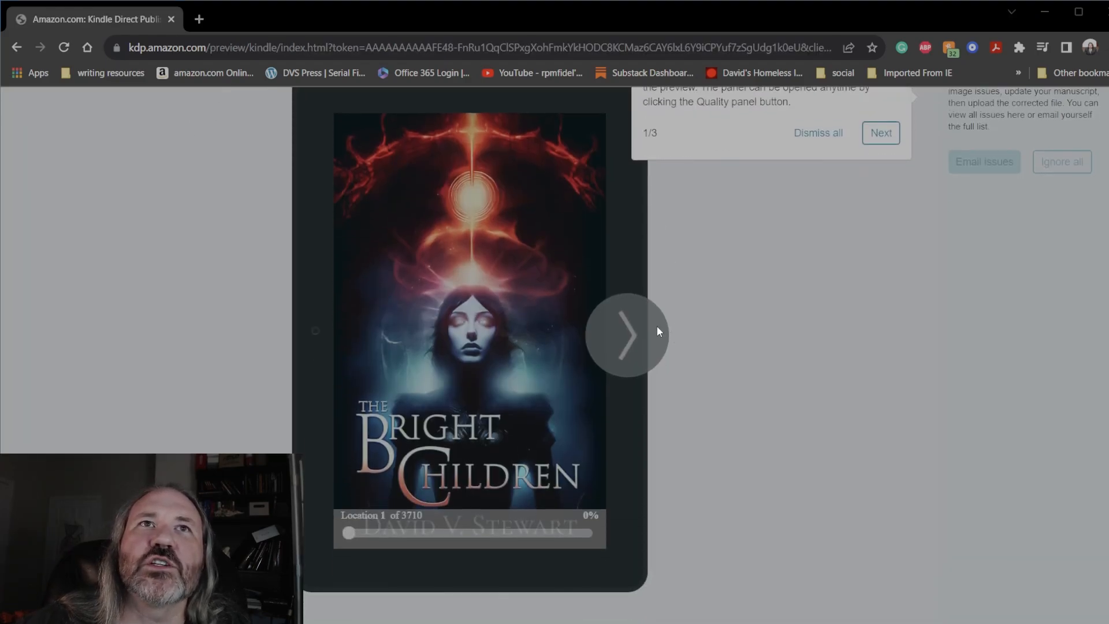
scroll(753, 372, "up", 2)
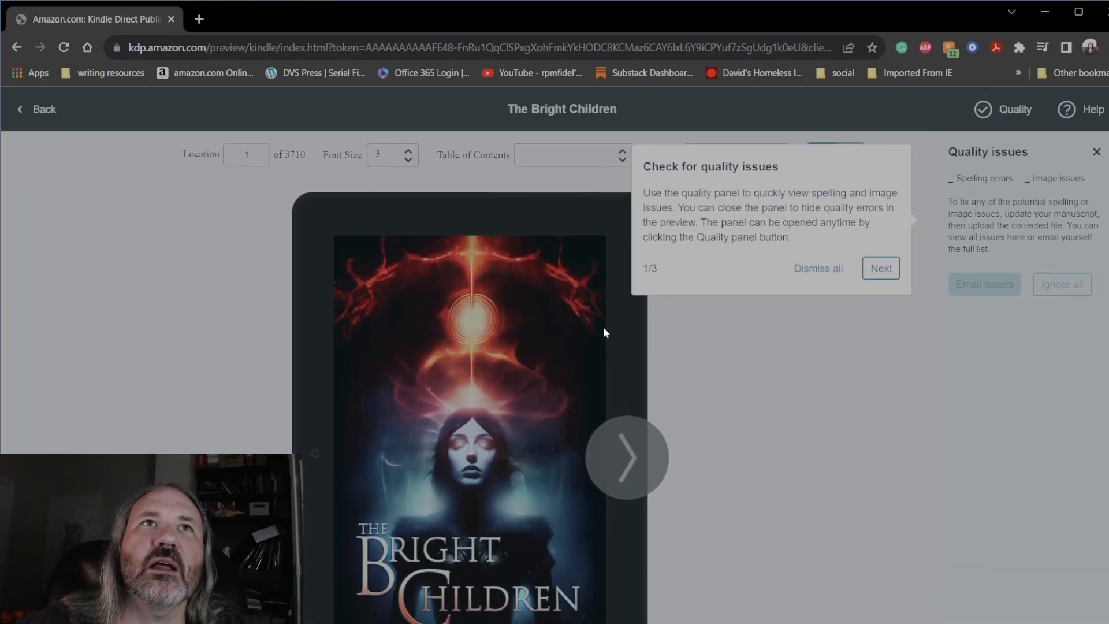
scroll(578, 301, "down", 2)
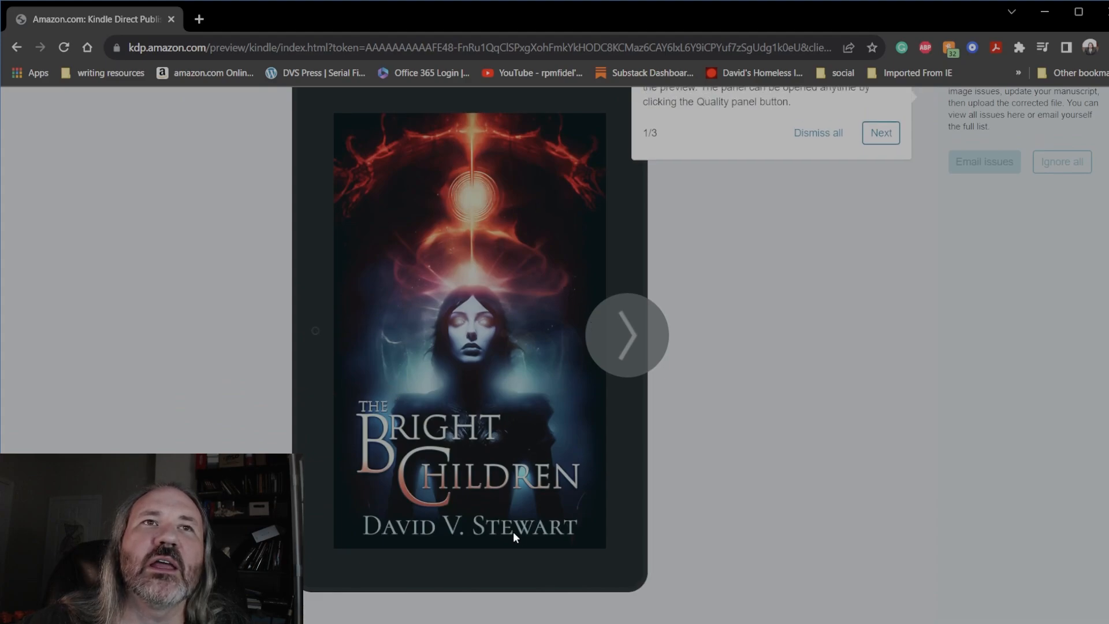
scroll(638, 454, "up", 1)
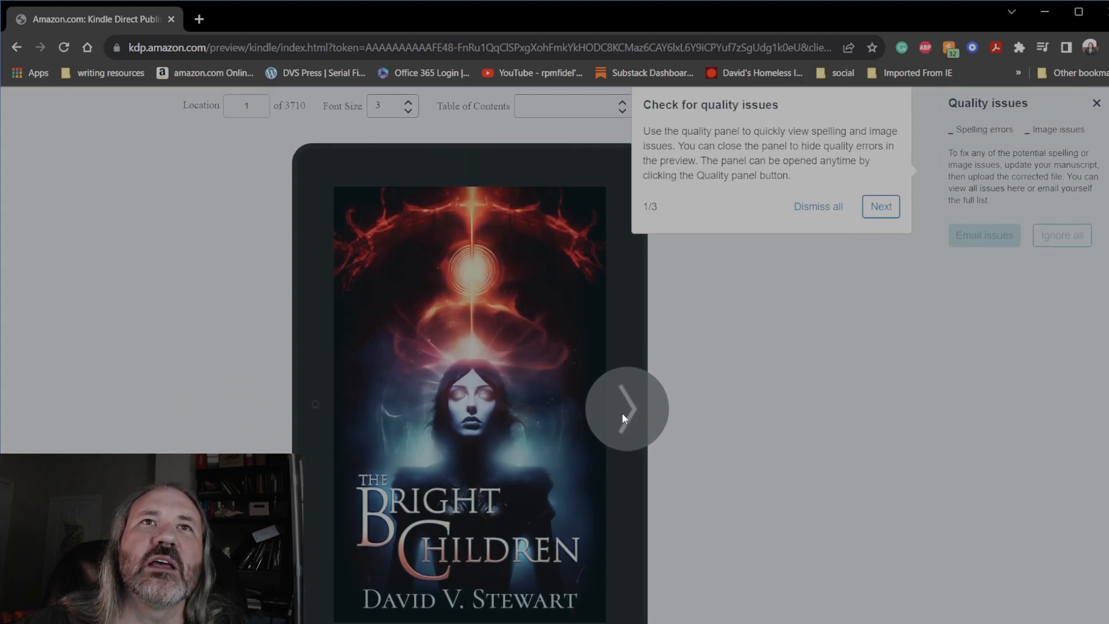
Go through the three previewer tour tips to their end and close the Quality issues panel
scroll(637, 415, "up", 1)
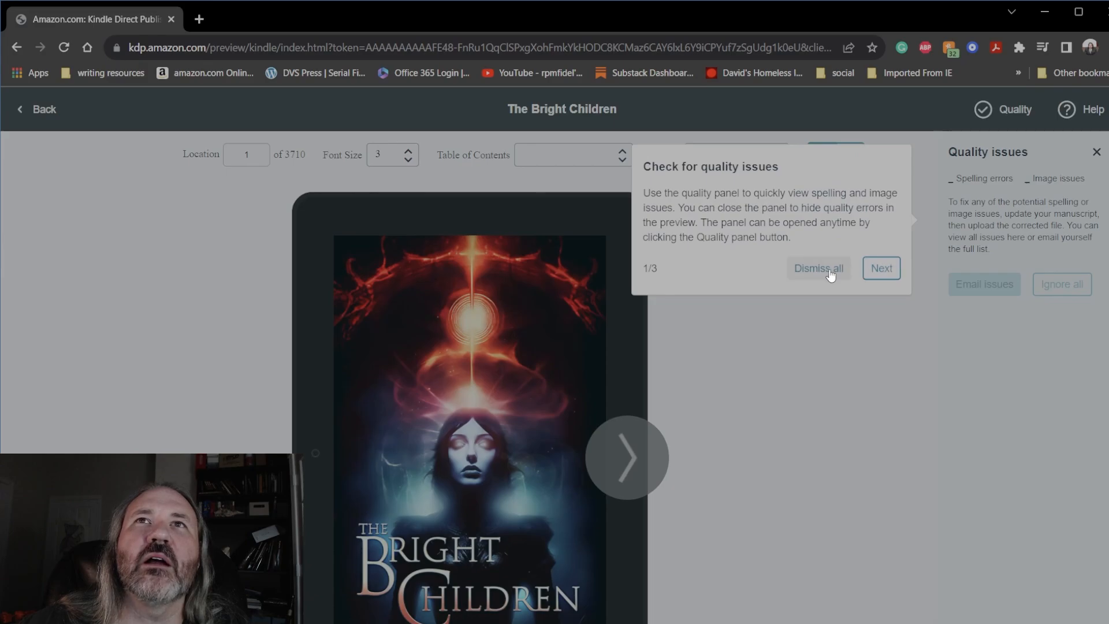
left_click(881, 268)
left_click(892, 317)
left_click(918, 402)
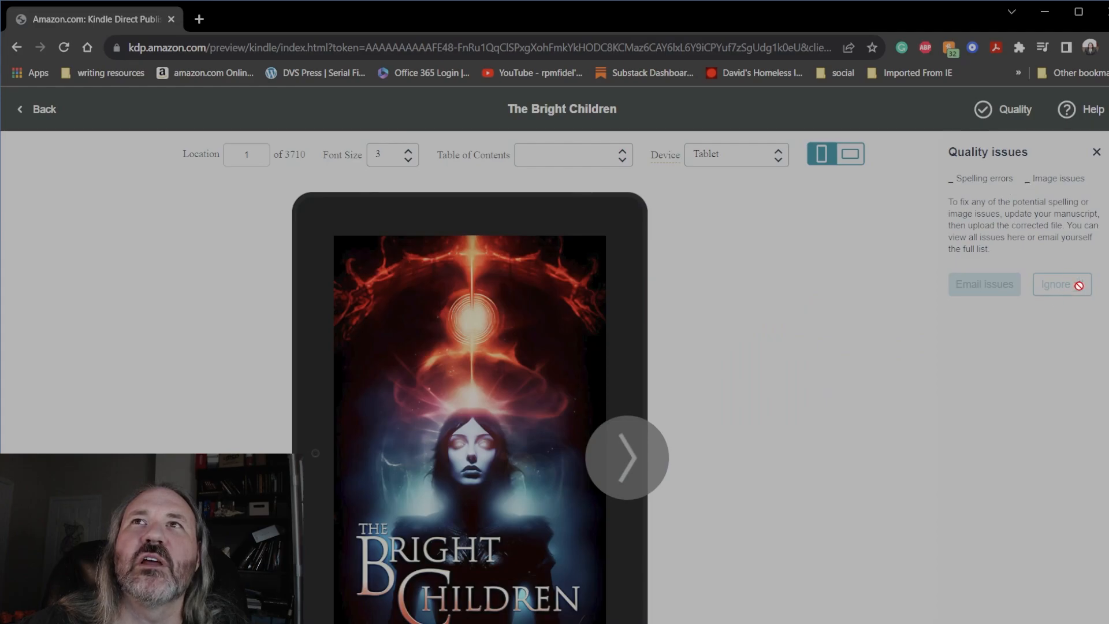
left_click(1096, 152)
Page back and forth through the eBook's front matter to check the title, copyright and contents pages up to the Prologue
left_click(715, 491)
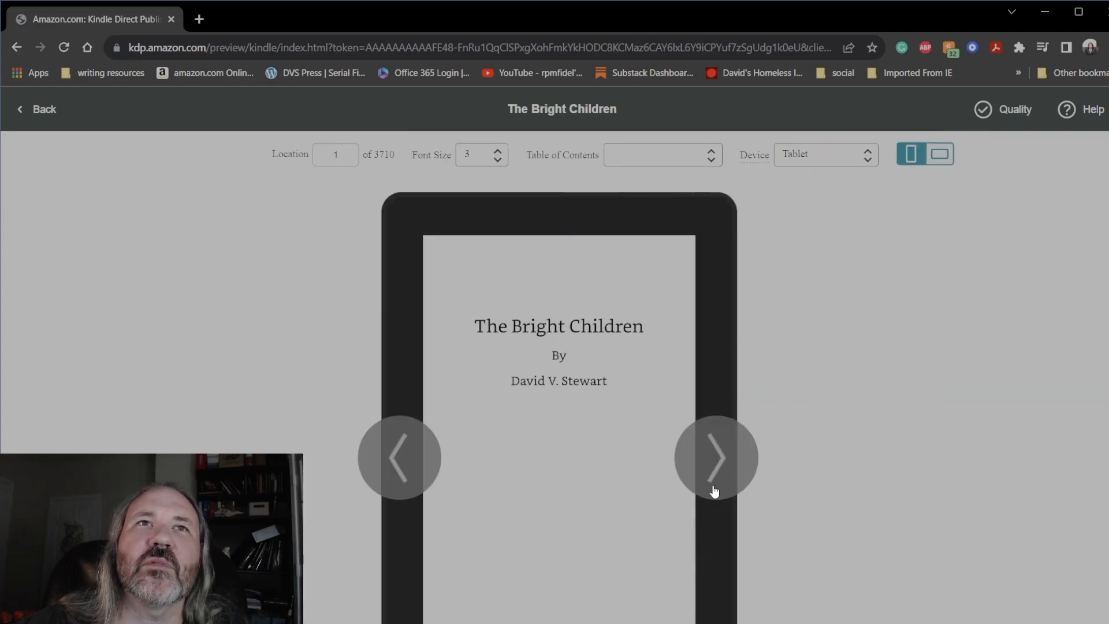
scroll(805, 448, "down", 2)
scroll(745, 450, "up", 2)
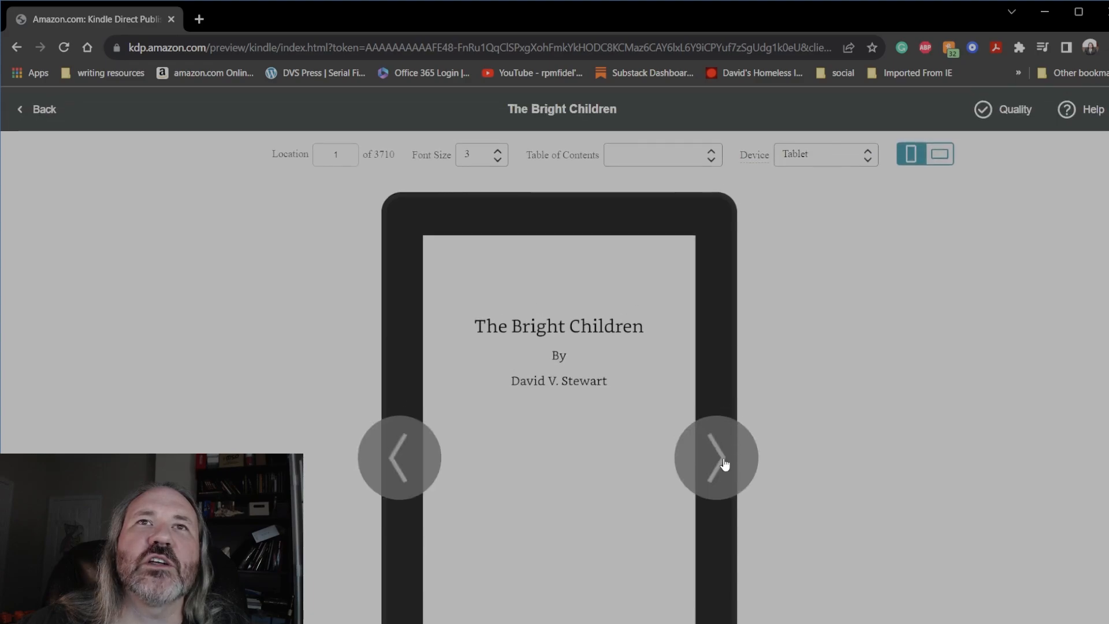
left_click(725, 464)
left_click(725, 464)
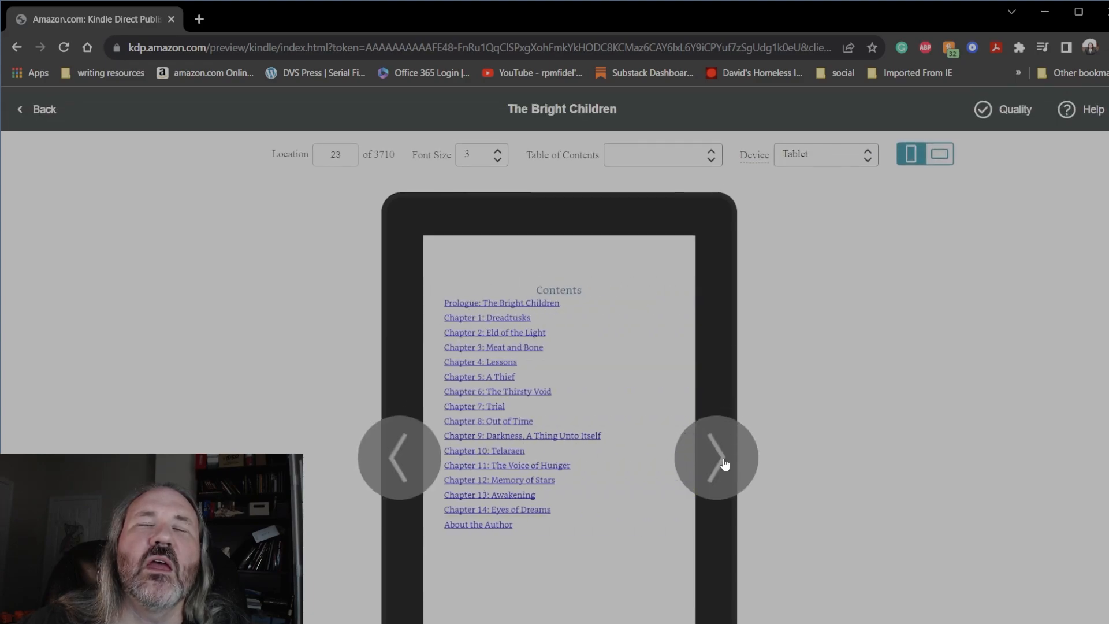
left_click(399, 445)
left_click(415, 451)
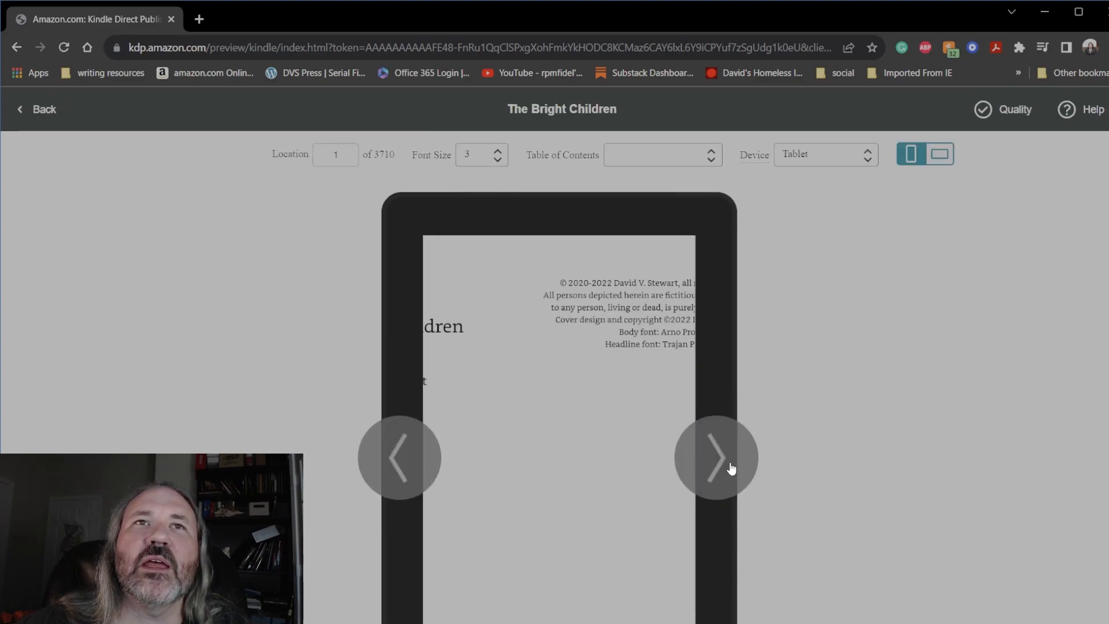
left_click(731, 461)
left_click(734, 468)
left_click(732, 466)
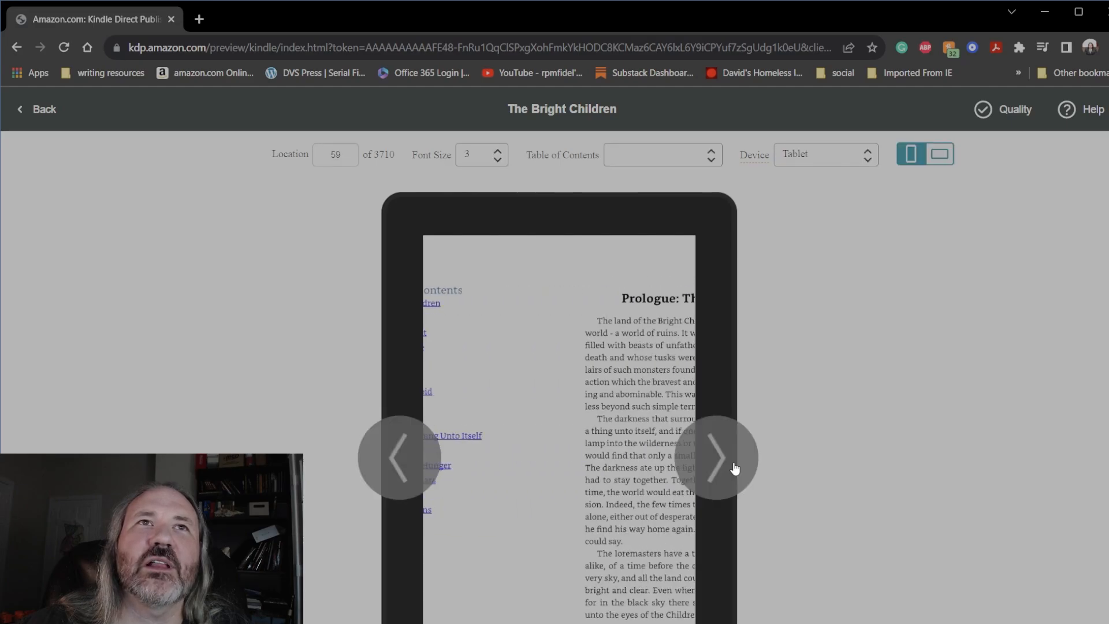
left_click(400, 459)
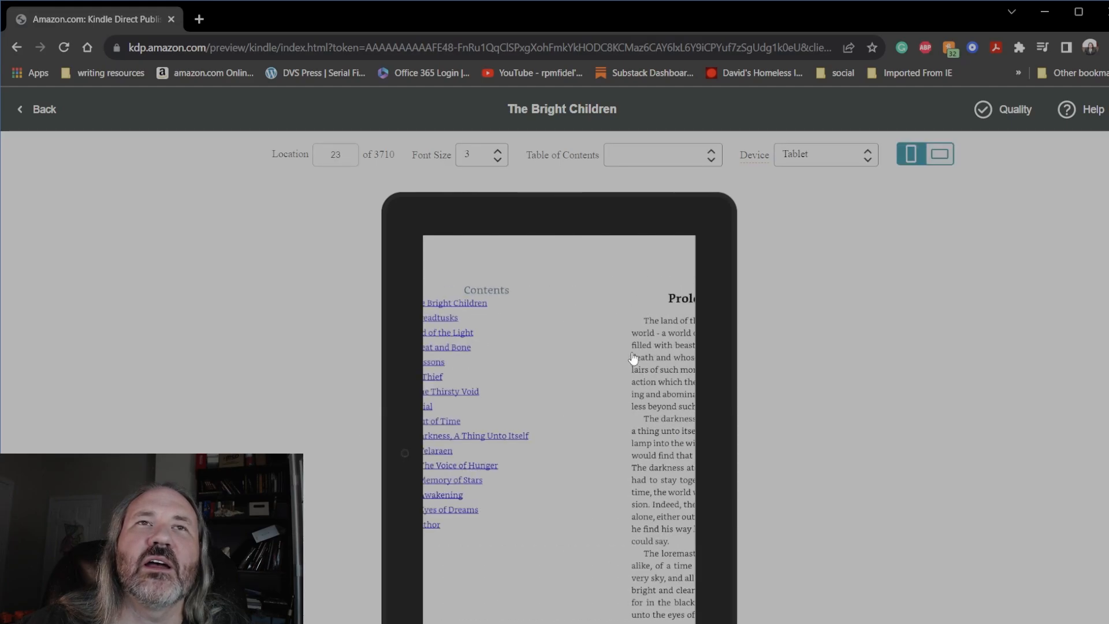
left_click(730, 477)
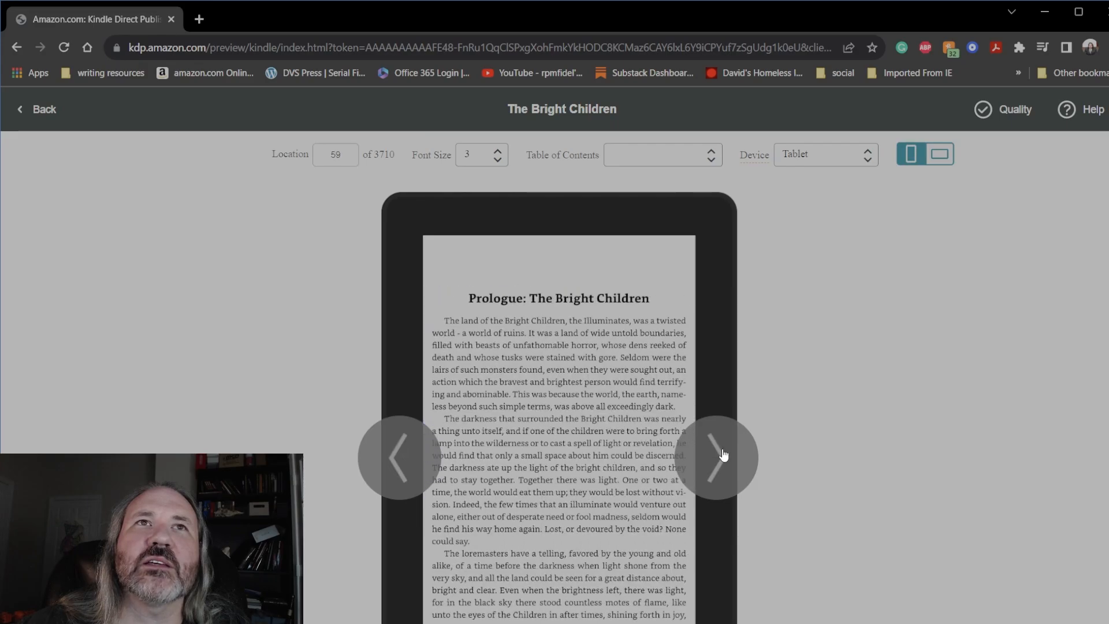
Page through the Prologue text to check its formatting and return to the eBook content page
left_click(730, 477)
left_click(729, 473)
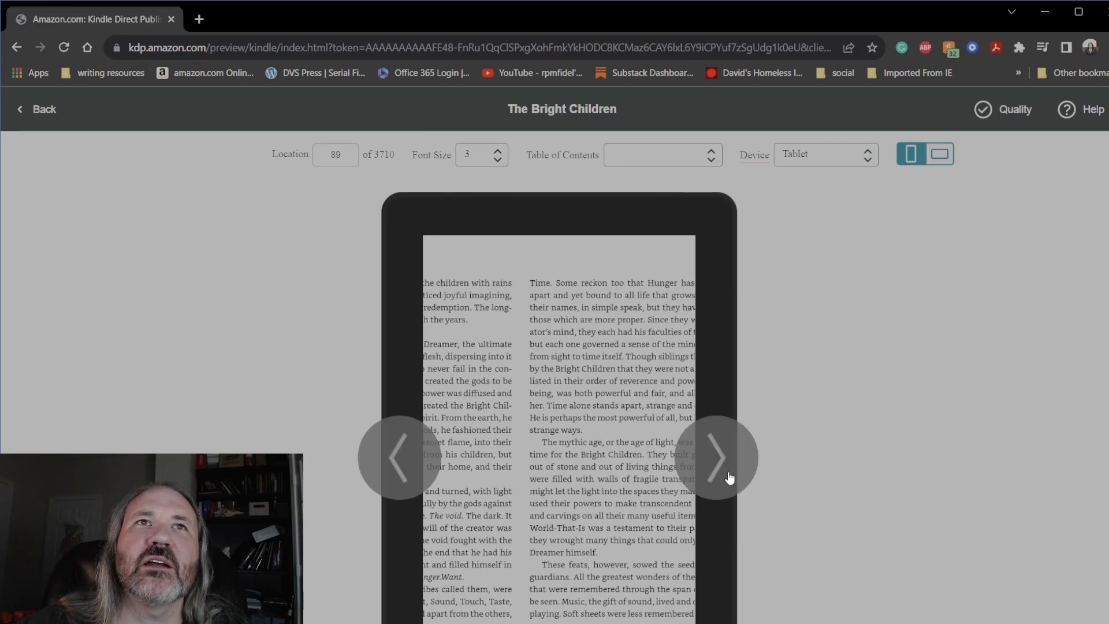
left_click(729, 471)
left_click(740, 471)
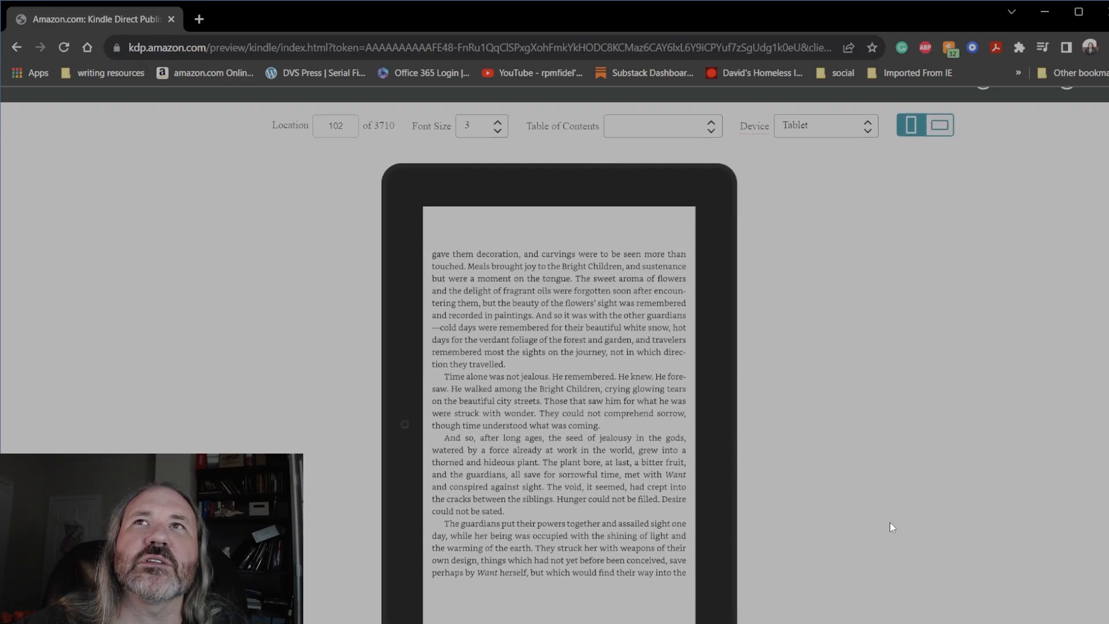
left_click(52, 112)
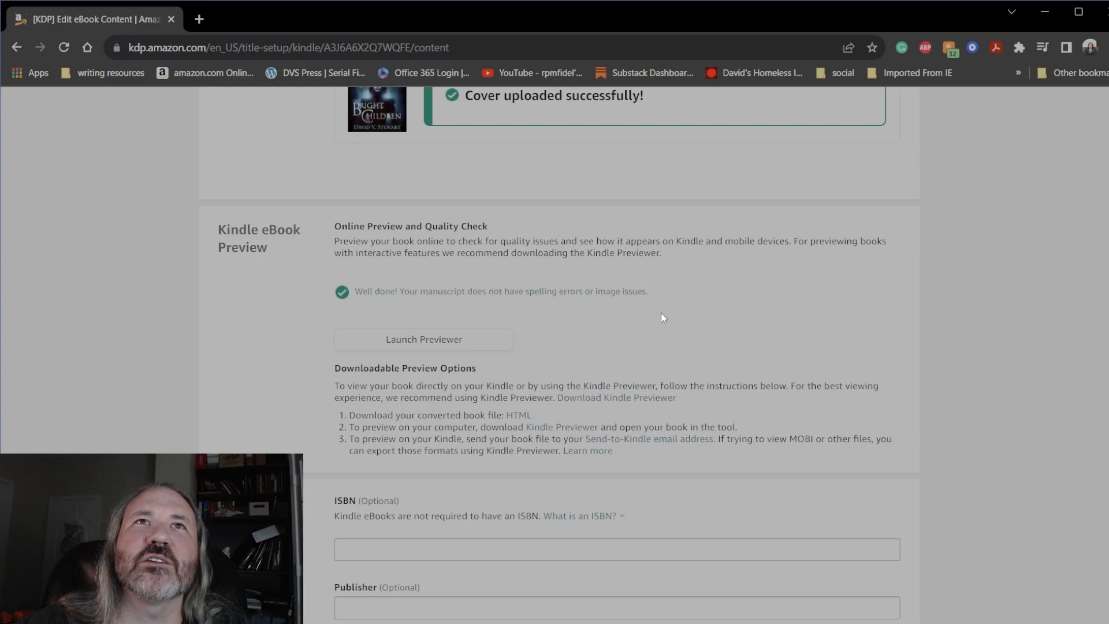
Leave the optional ISBN and publisher empty and save the eBook content, continuing to pricing
scroll(688, 361, "up", 4)
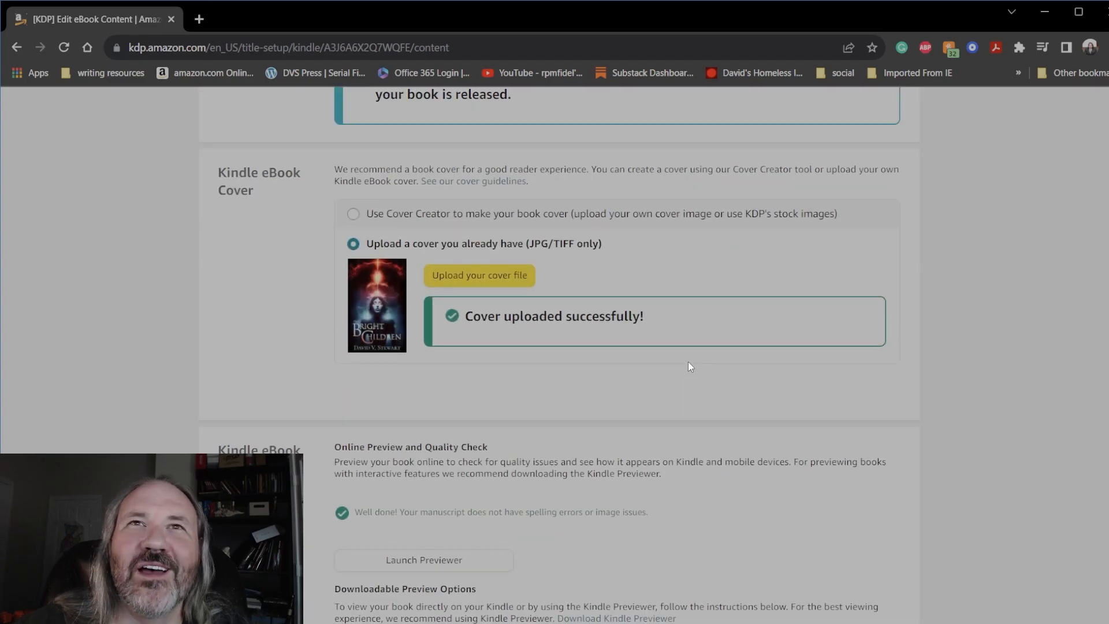
scroll(689, 362, "down", 9)
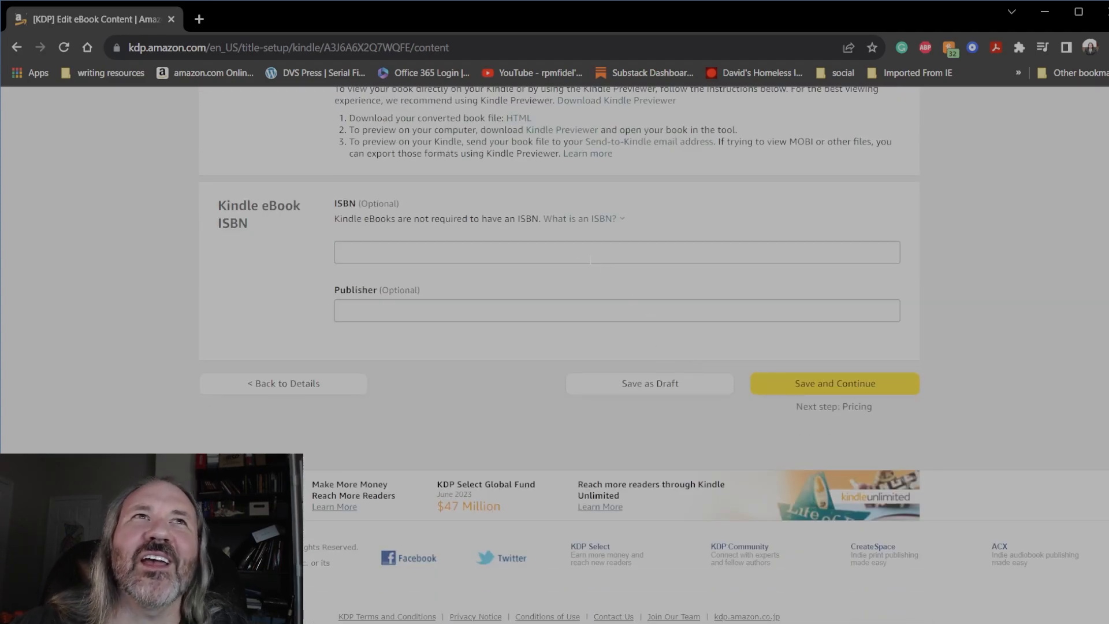
left_click(437, 253)
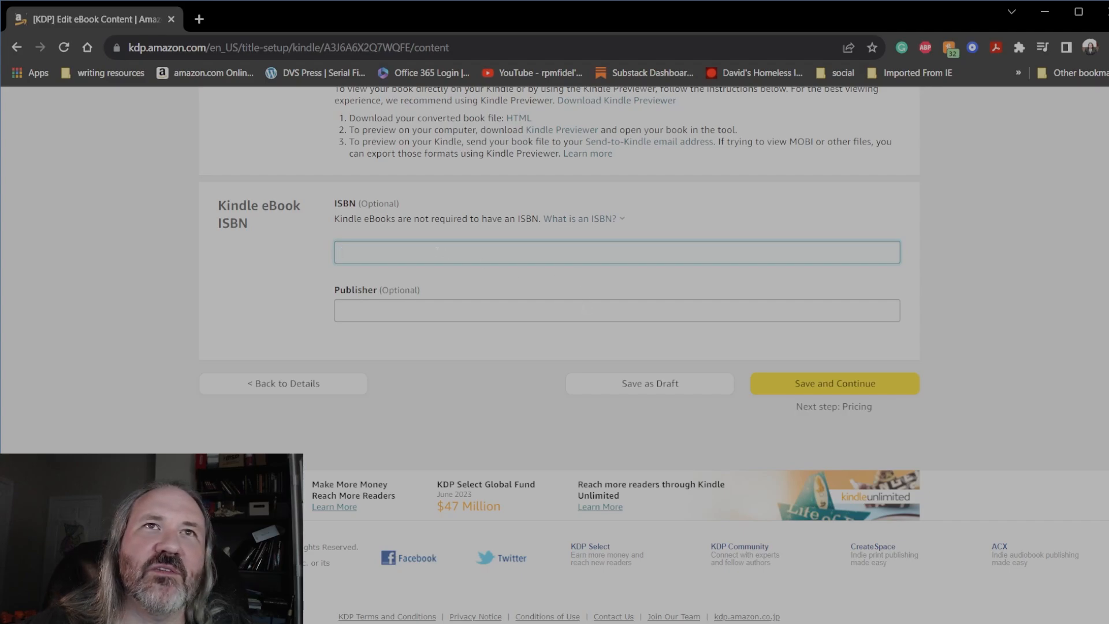
left_click(831, 381)
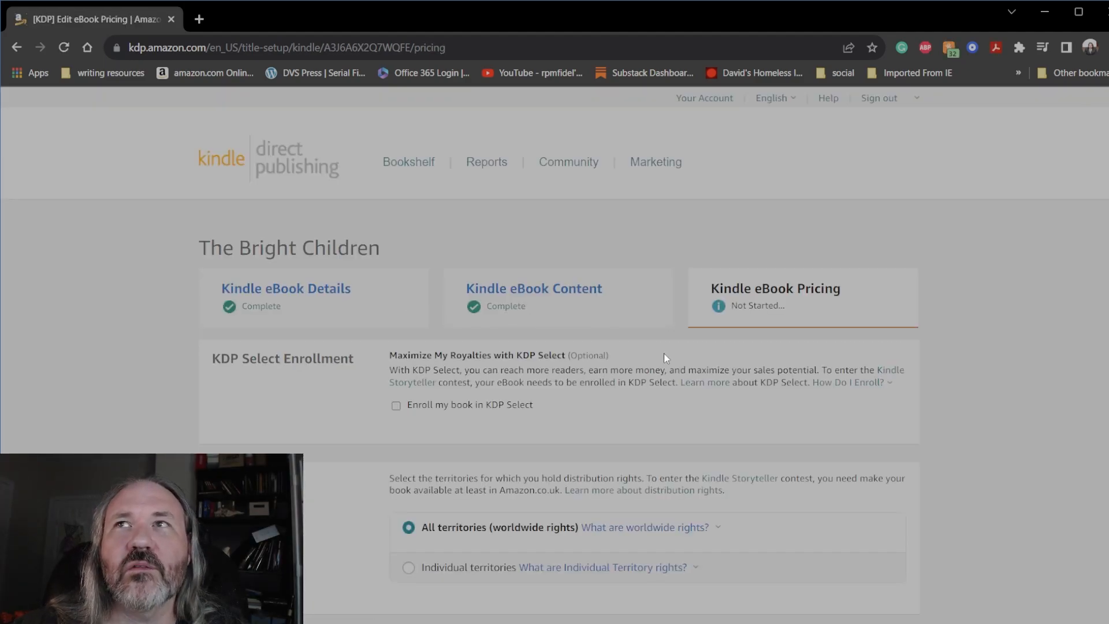
Try enrolling the book in KDP Select and withdraw the enrollment again
scroll(664, 356, "down", 3)
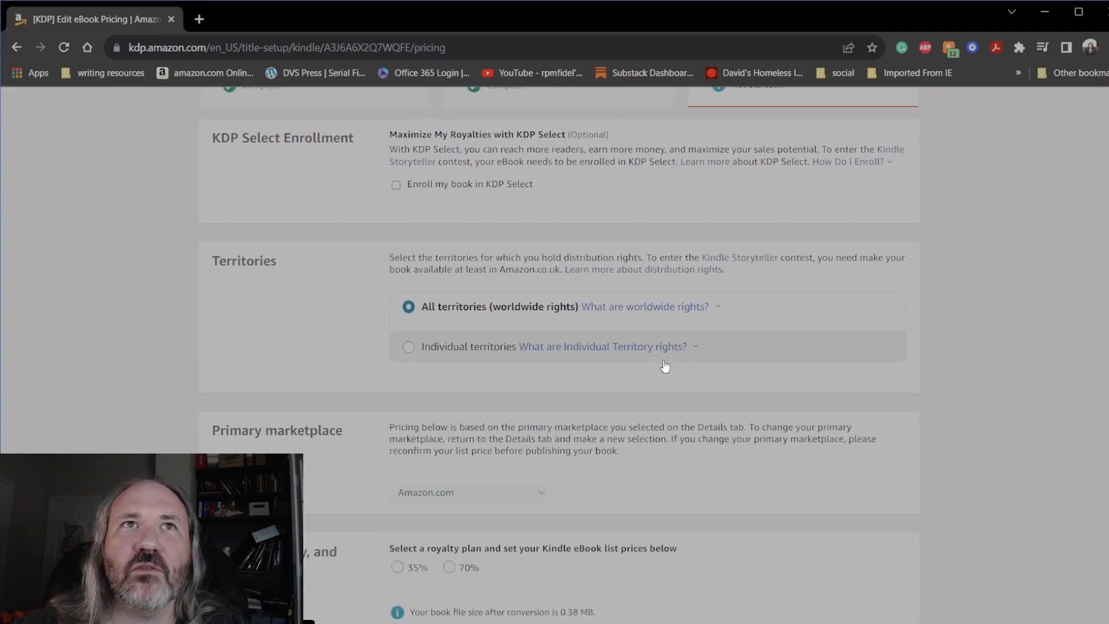
scroll(665, 366, "up", 2)
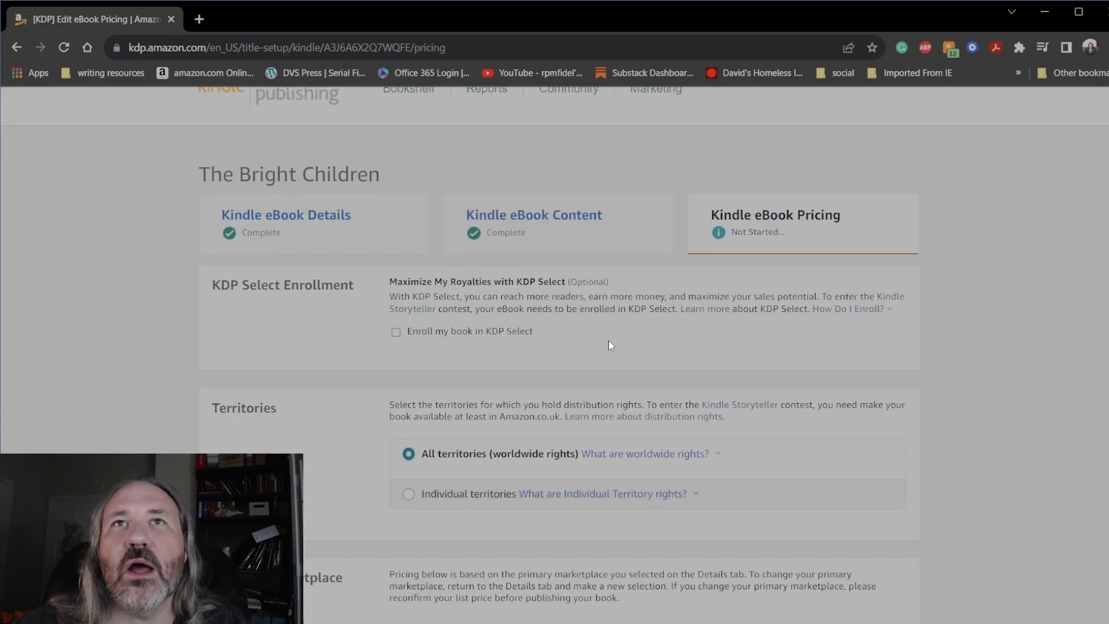
left_click(396, 333)
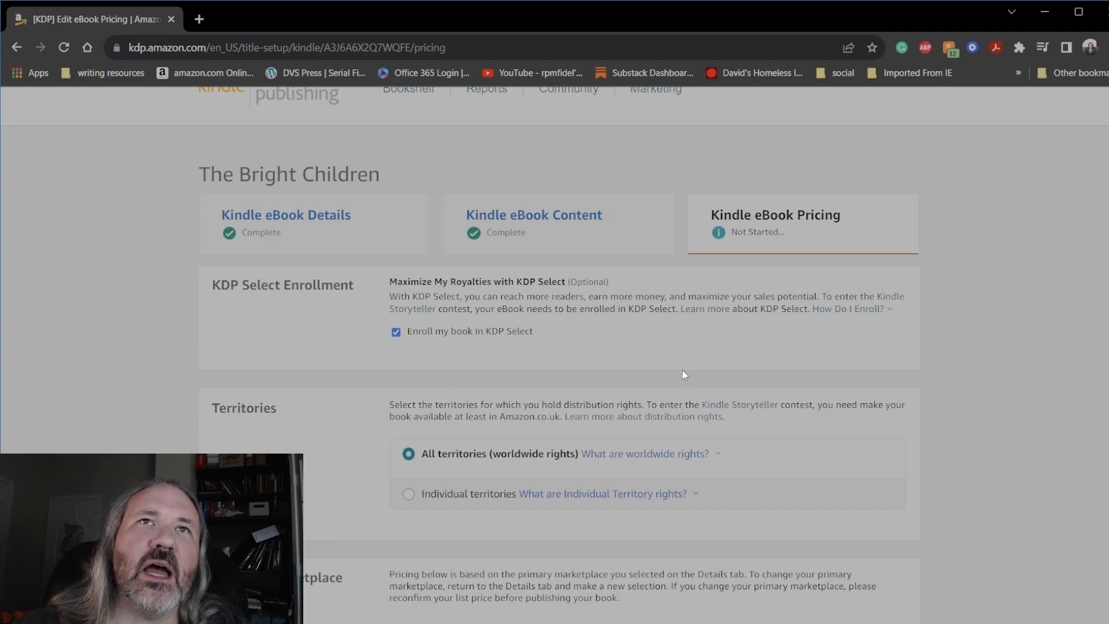
scroll(763, 410, "down", 2)
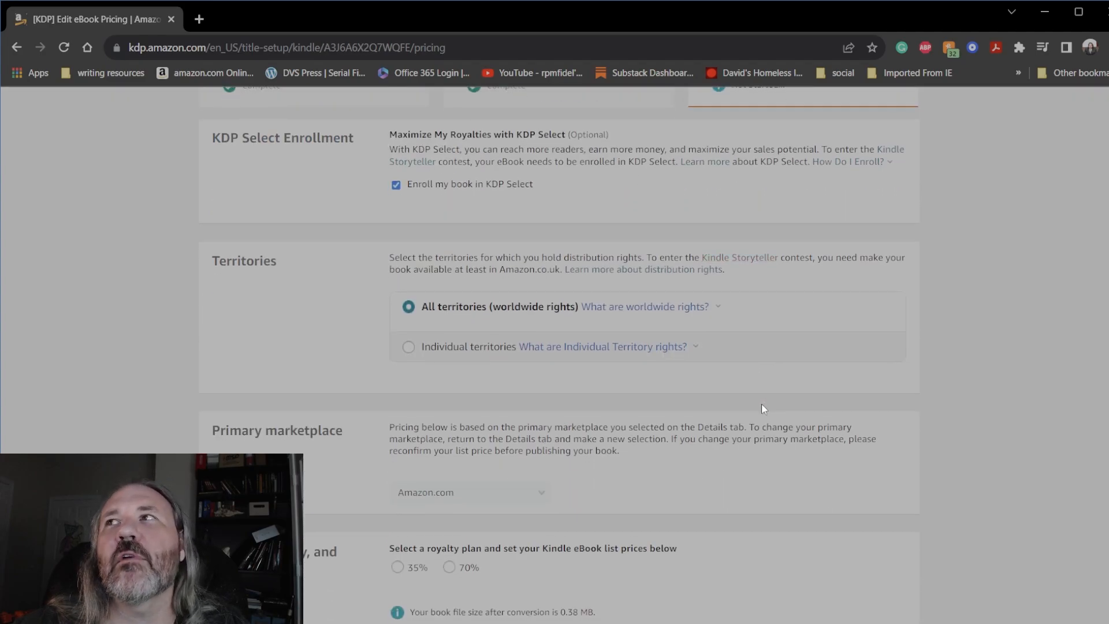
scroll(761, 405, "up", 3)
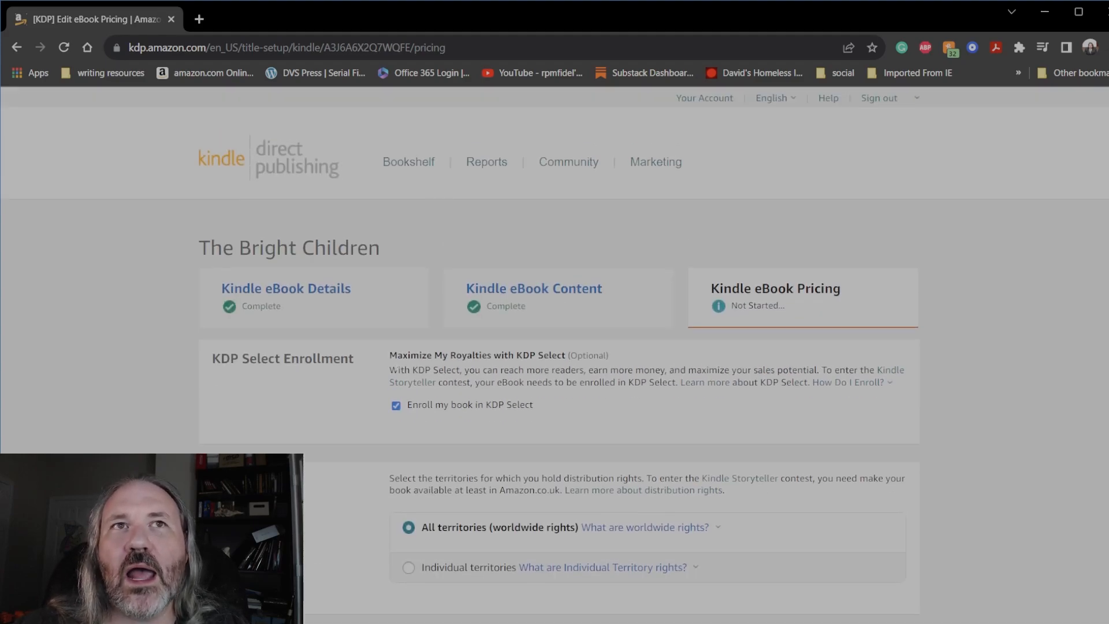
left_click(397, 406)
Choose the 70% royalty plan and set the Amazon.com list price to 4.99 USD
scroll(821, 433, "down", 4)
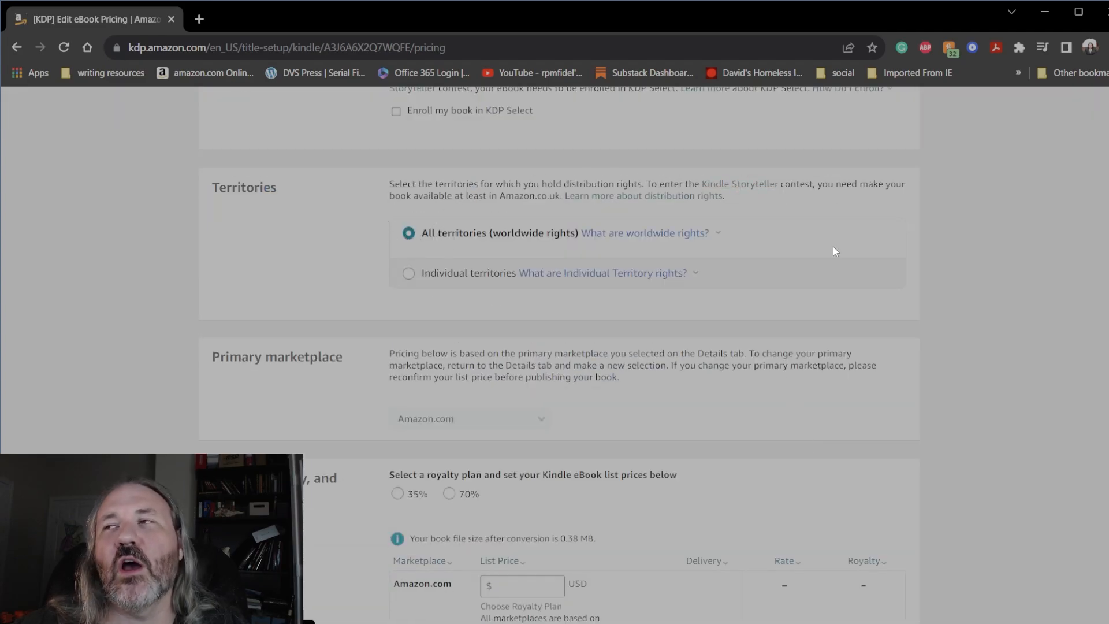
scroll(833, 248, "down", 3)
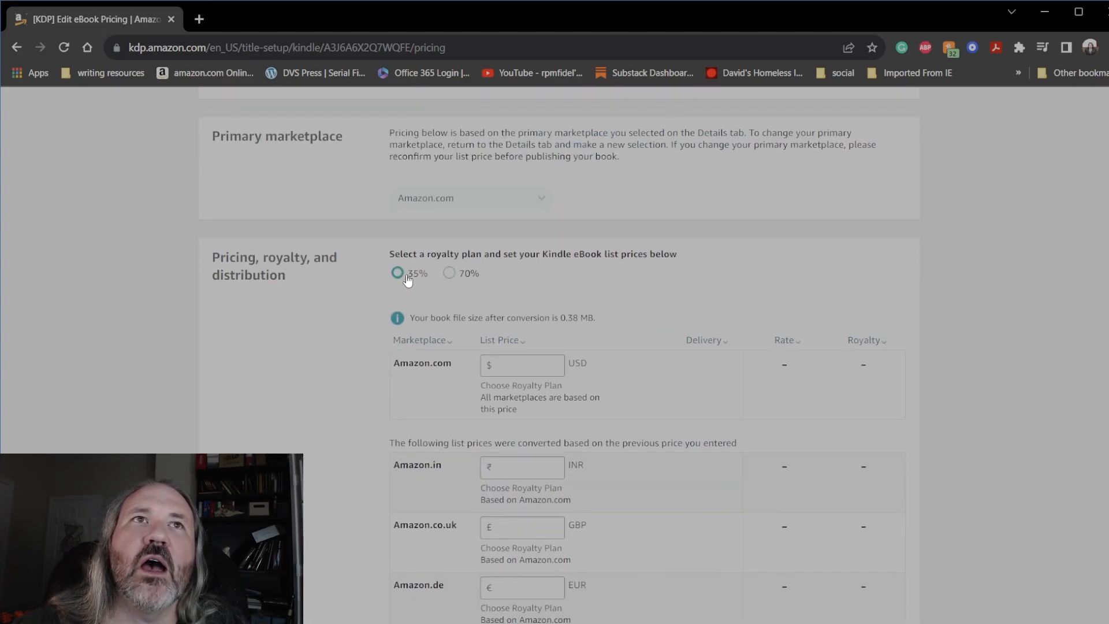
left_click(449, 273)
left_click(567, 386)
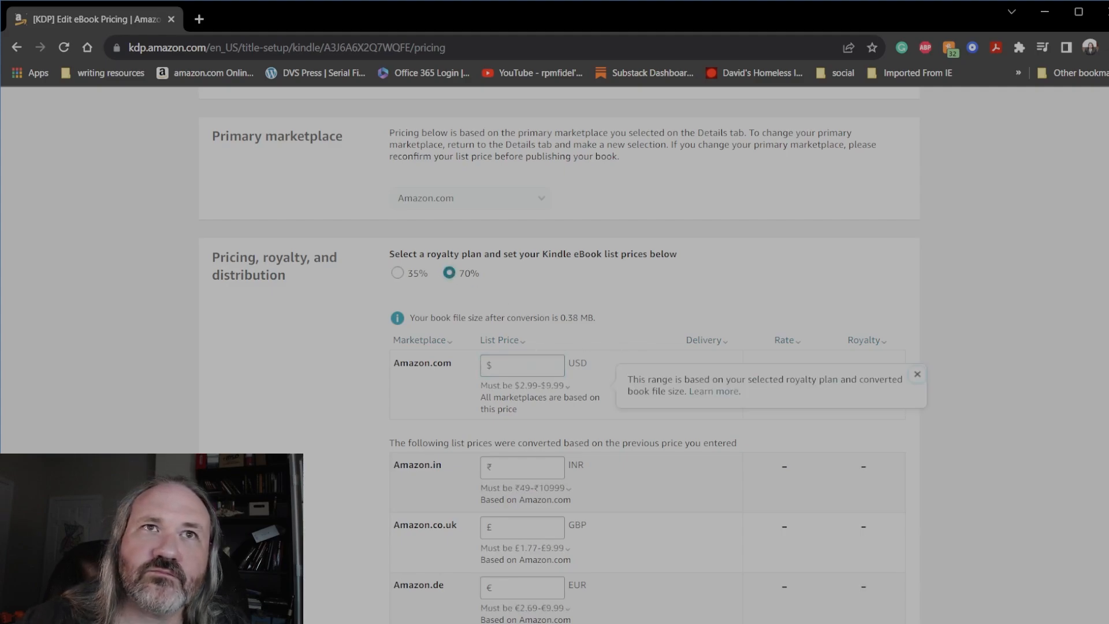
left_click(522, 365)
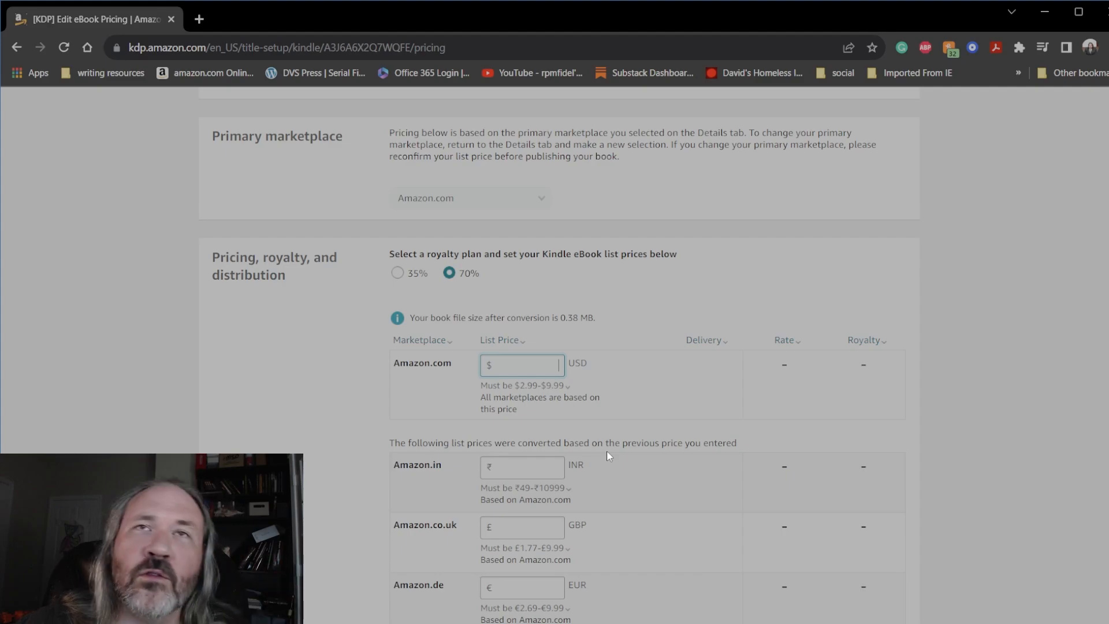
type("4")
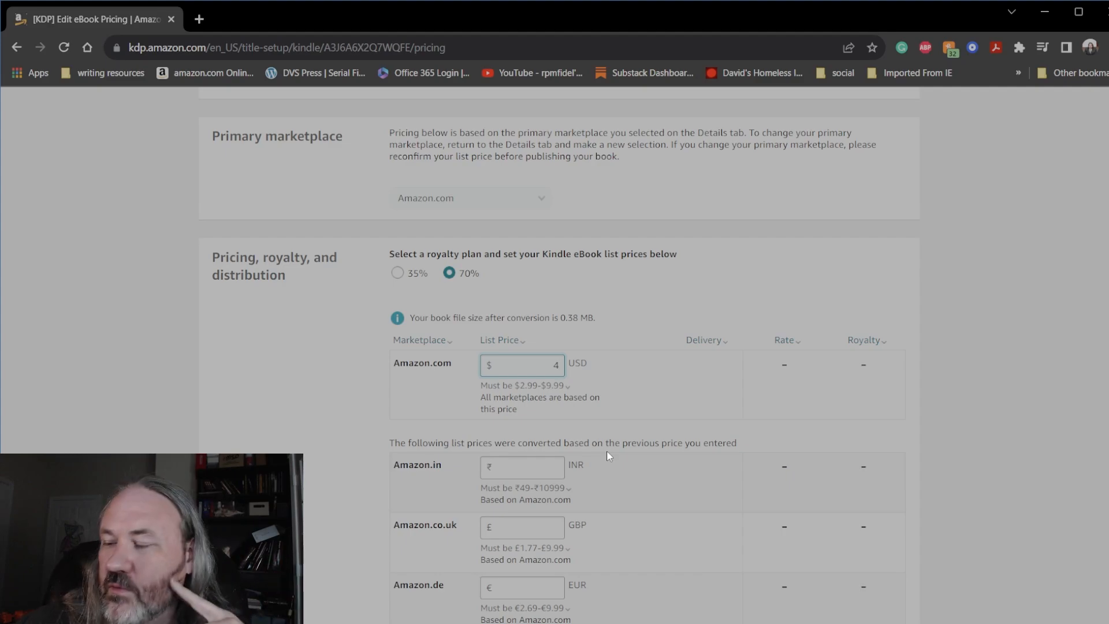
type(".99")
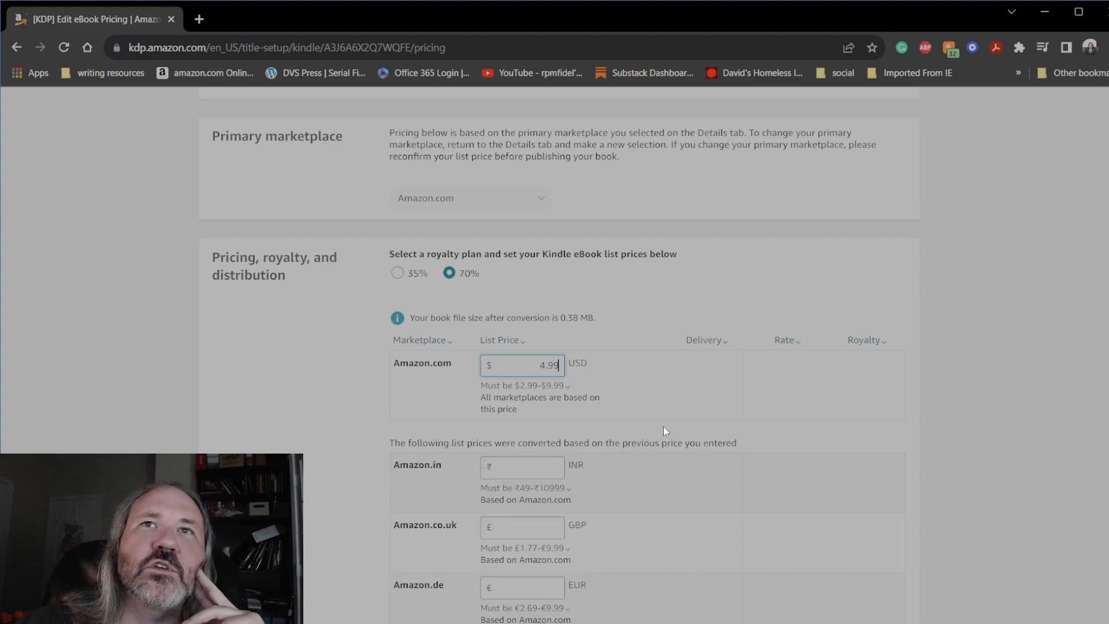
Review the converted list prices, rates and royalties for all marketplaces, along with the pre-order terms
scroll(663, 427, "down", 2)
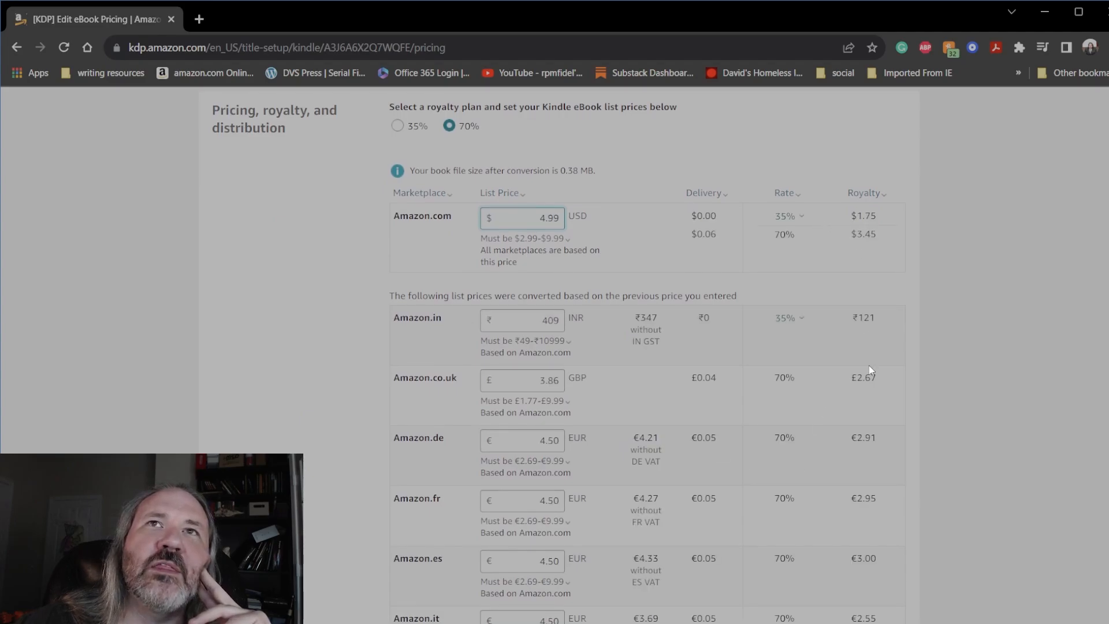
scroll(862, 459, "down", 8)
scroll(857, 464, "up", 2)
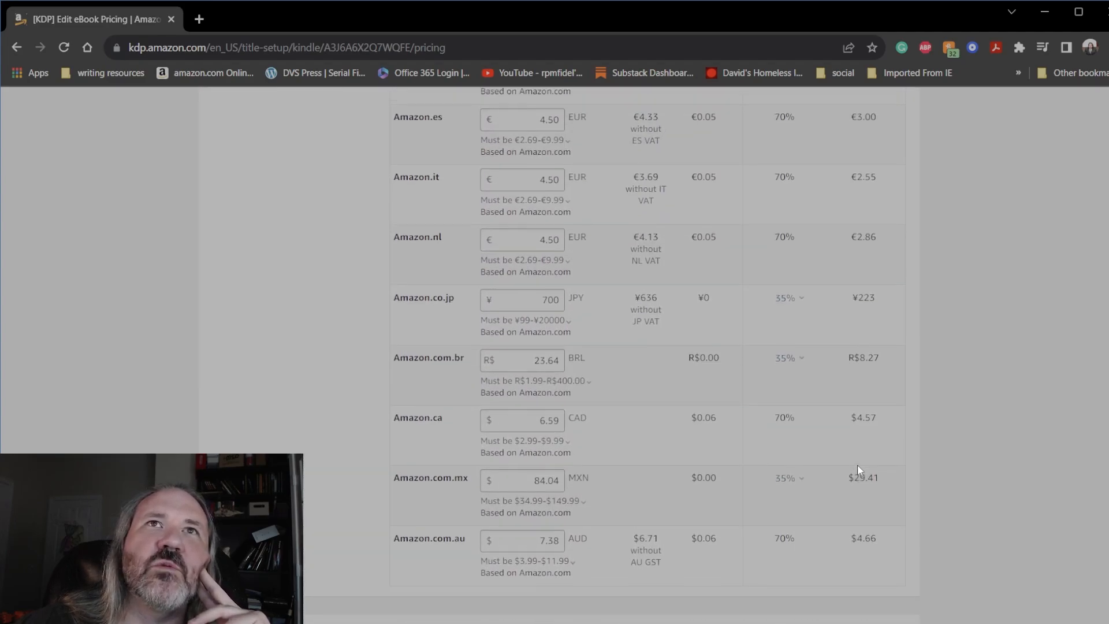
scroll(769, 327, "up", 6)
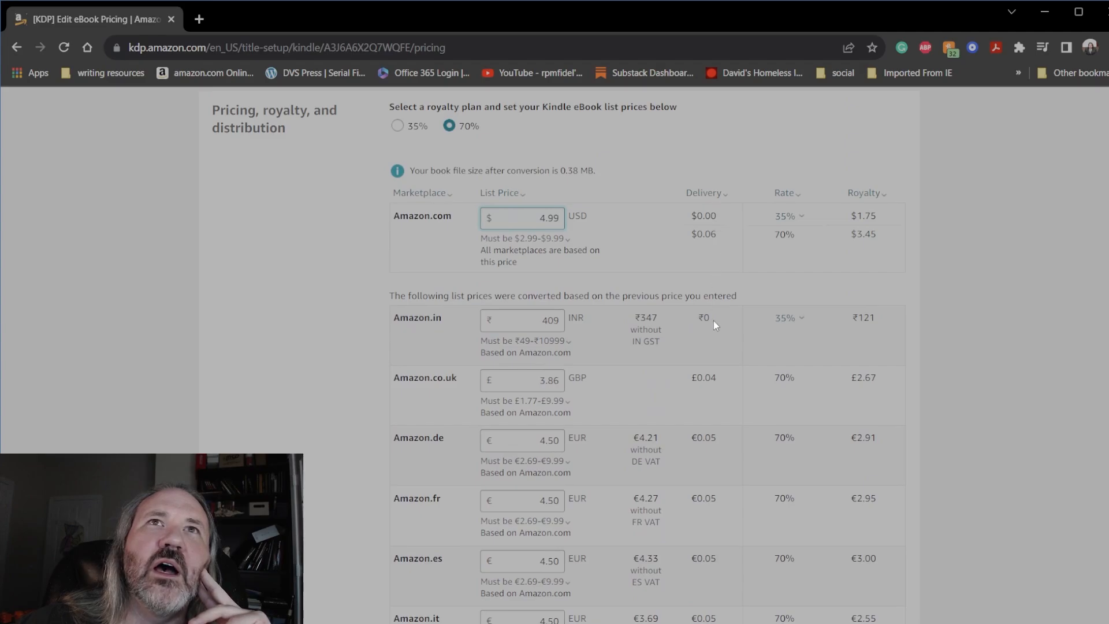
scroll(715, 223, "down", 5)
scroll(916, 397, "down", 5)
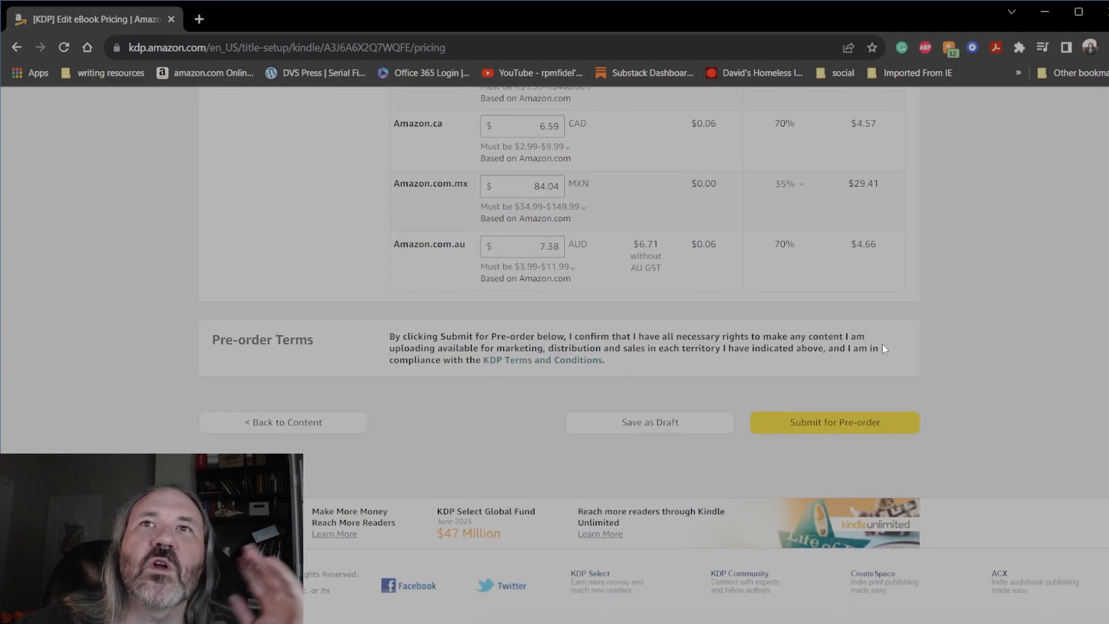
scroll(896, 288, "up", 2)
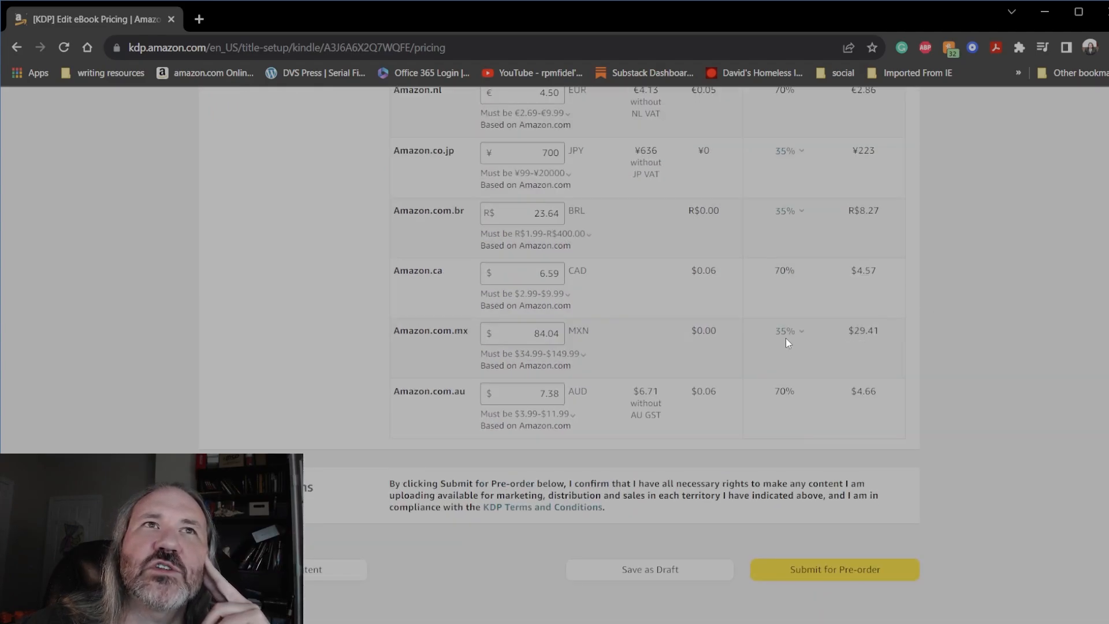
scroll(891, 415, "down", 3)
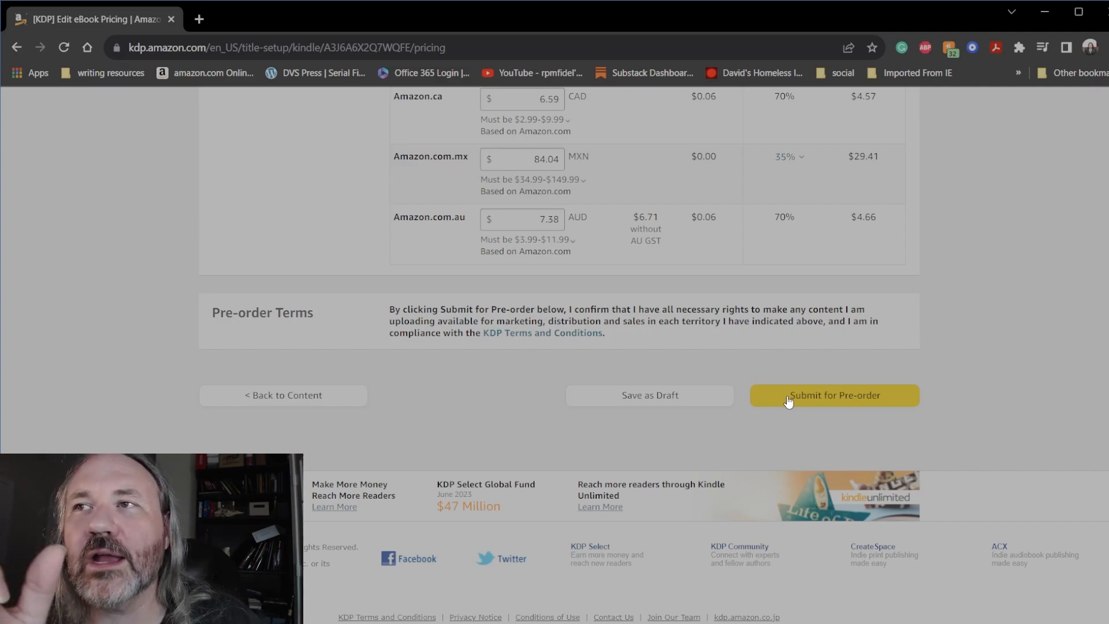
Open the bookmarked Amazon product page for the Voices of the Void eBook in a new browser tab
left_click(197, 19)
left_click(126, 71)
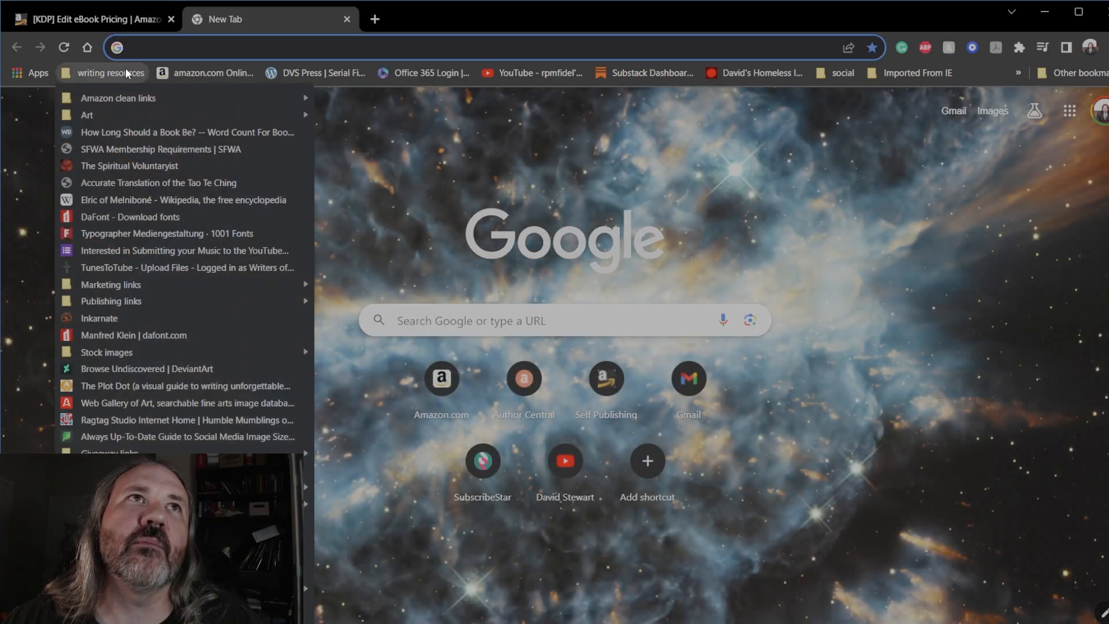
mouse_move(137, 96)
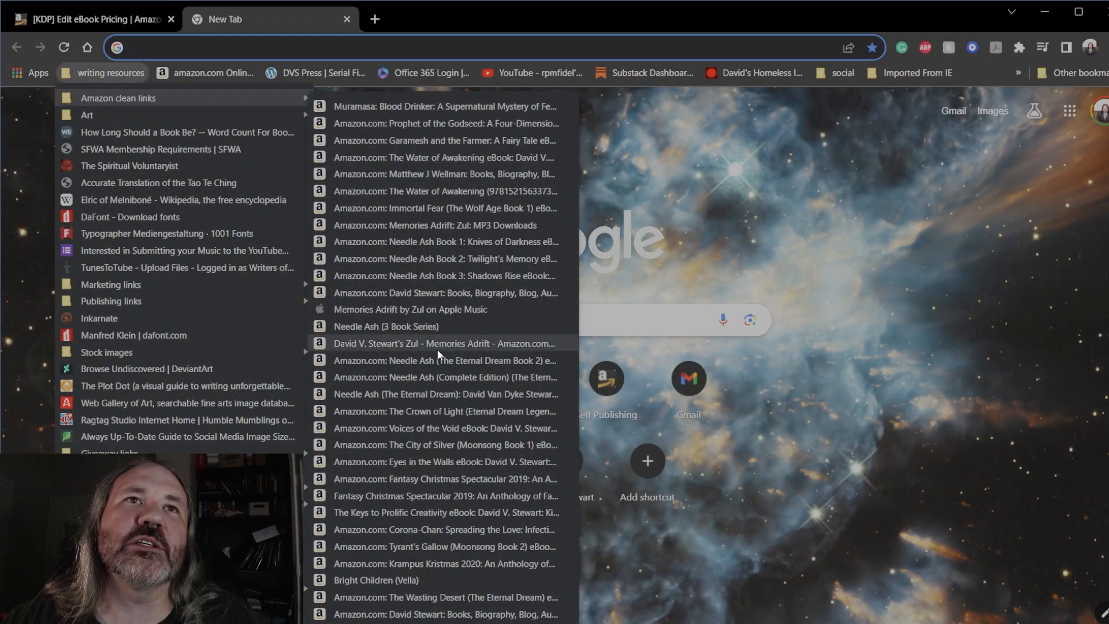
left_click(443, 428)
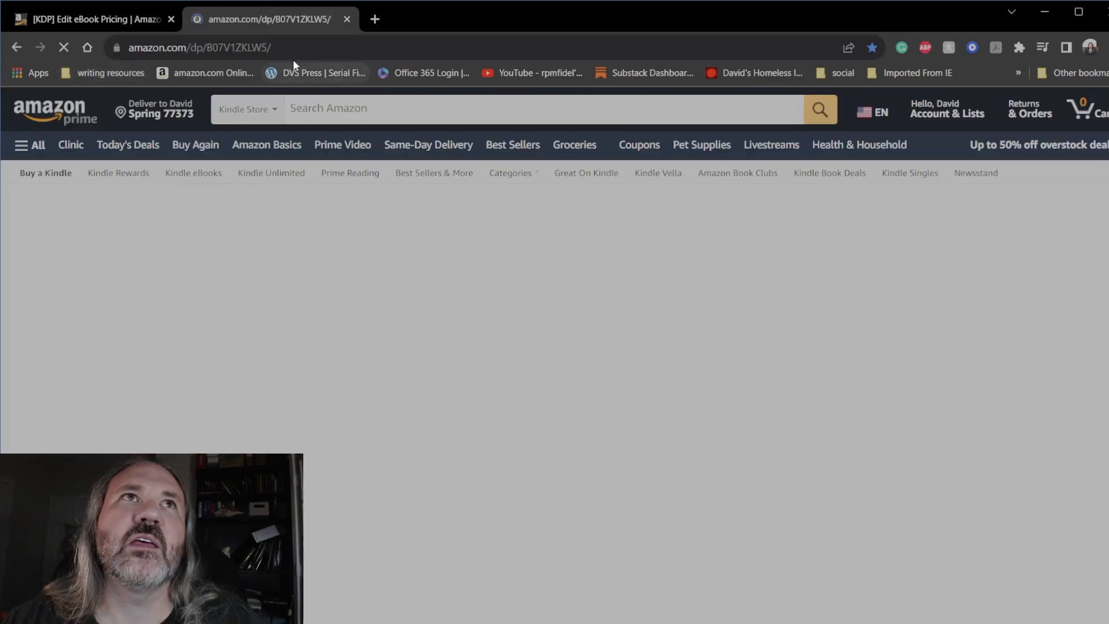
Examine the full web address of the Voices of the Void page and look over its listing details
left_click(161, 47)
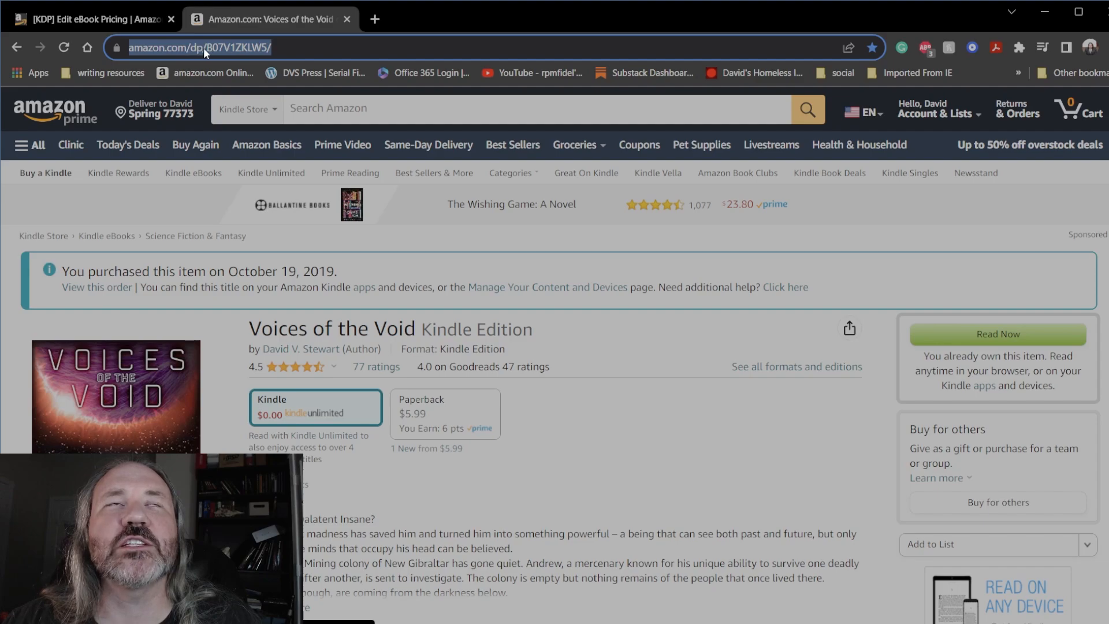
left_click(280, 49)
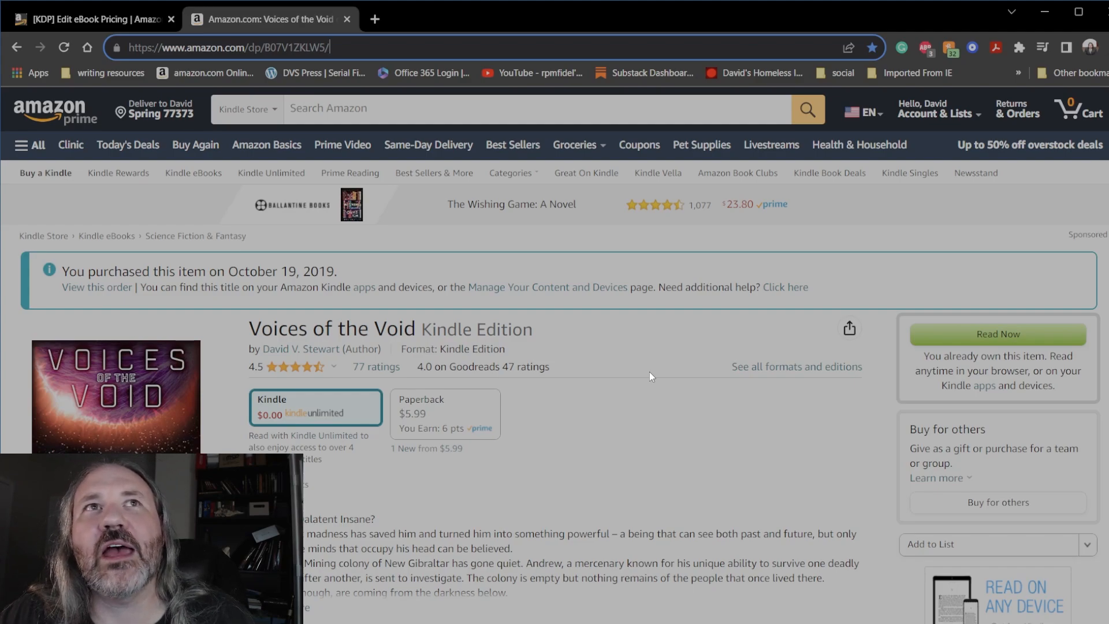
scroll(508, 243, "down", 5)
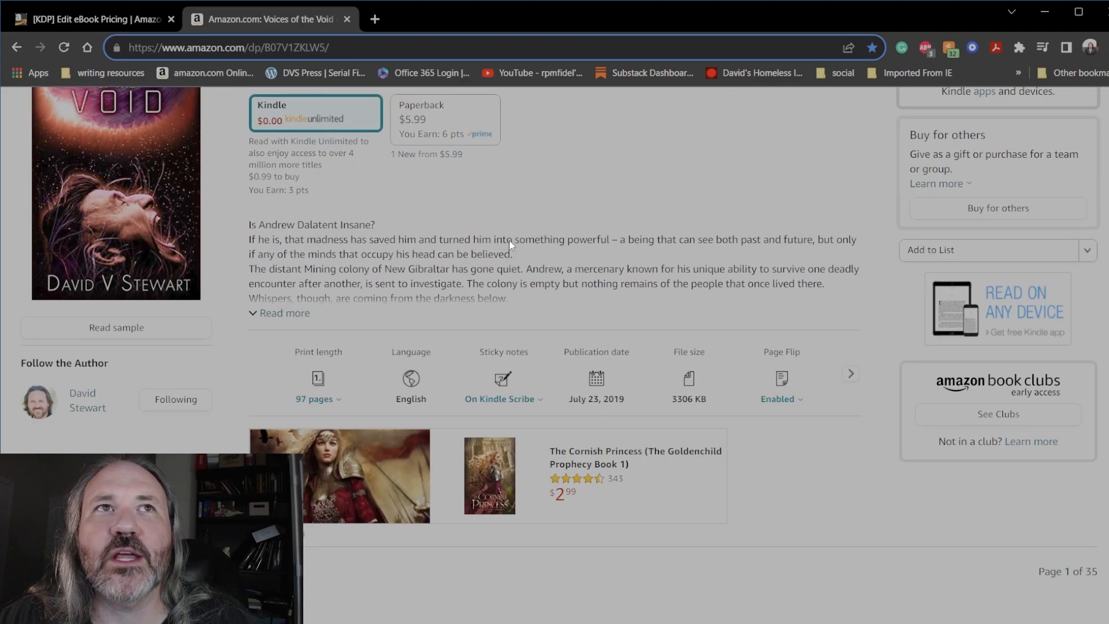
scroll(786, 430, "up", 5)
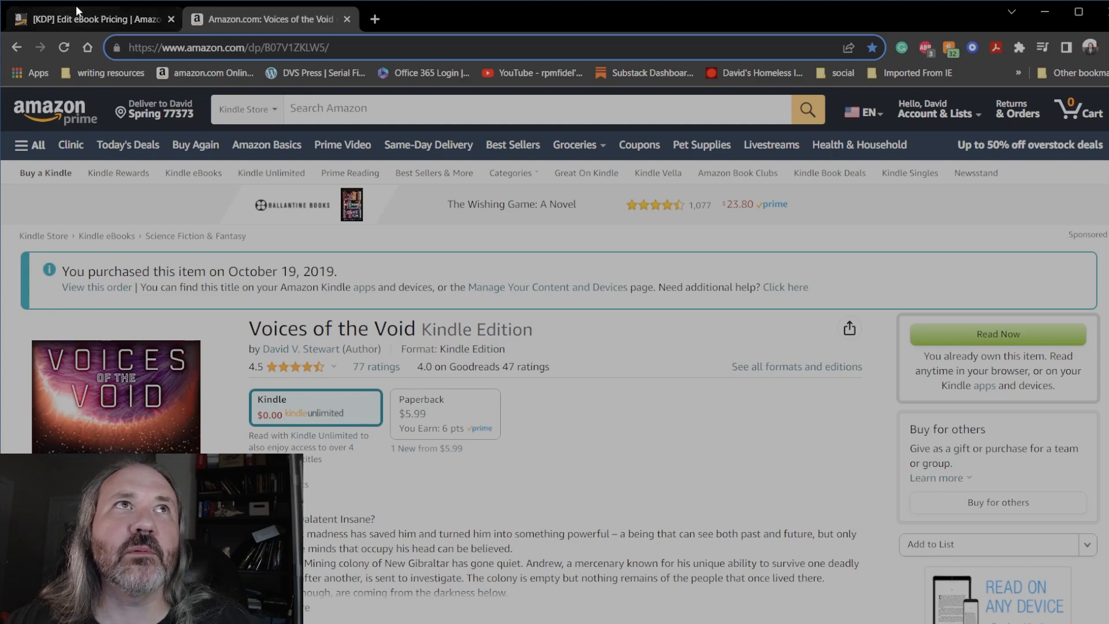
Return to the KDP eBook pricing page and review the marketplace list prices and the selected royalty plan
left_click(80, 20)
scroll(546, 397, "up", 15)
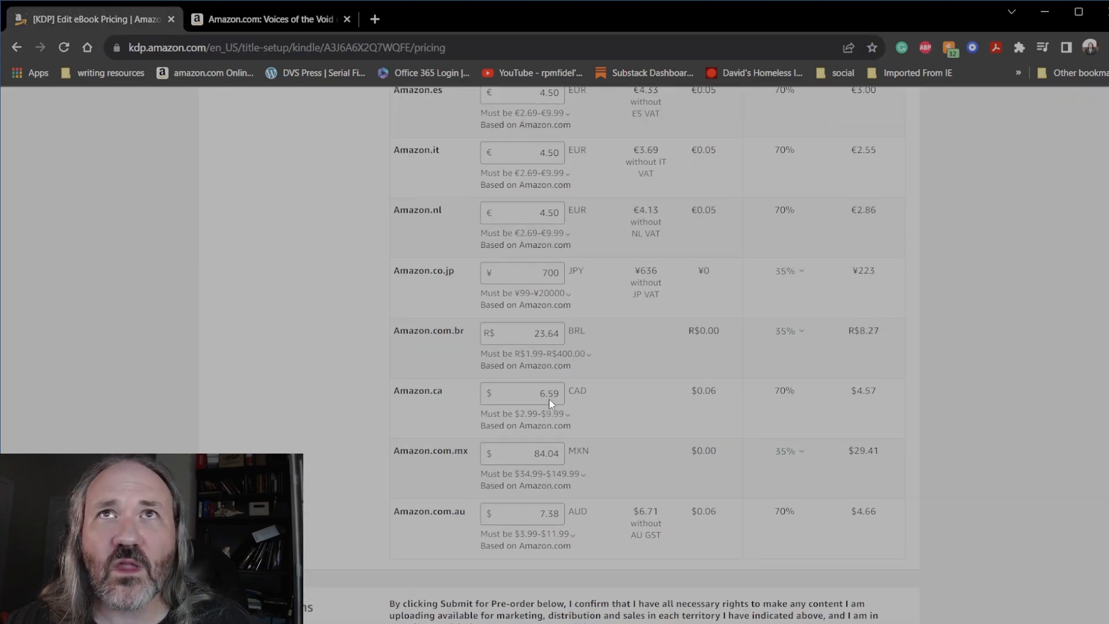
scroll(578, 404, "down", 5)
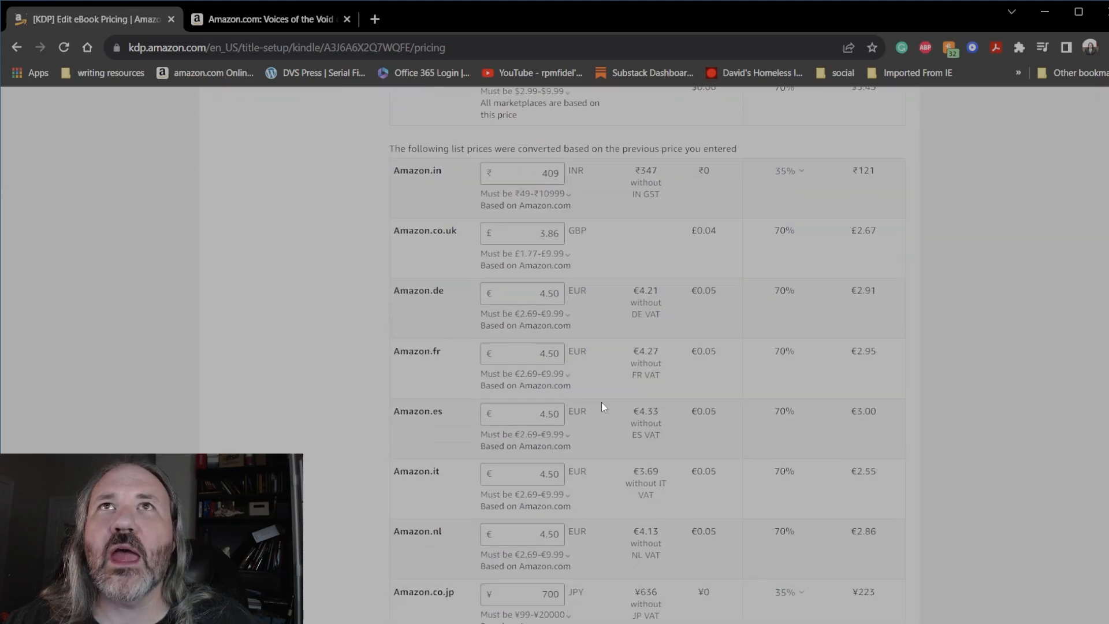
scroll(624, 400, "up", 4)
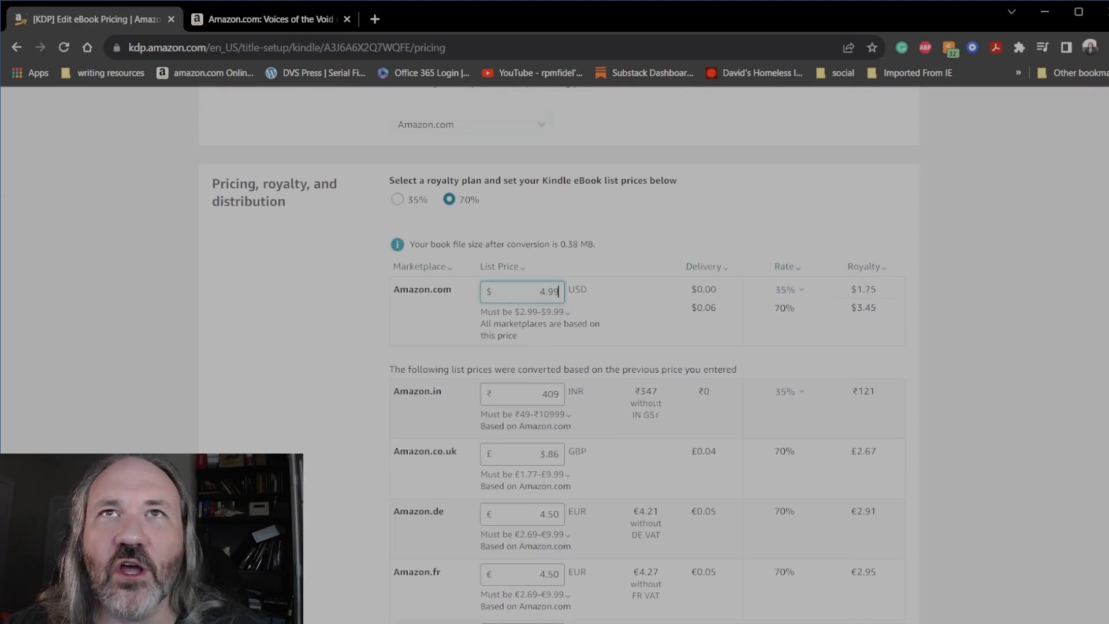